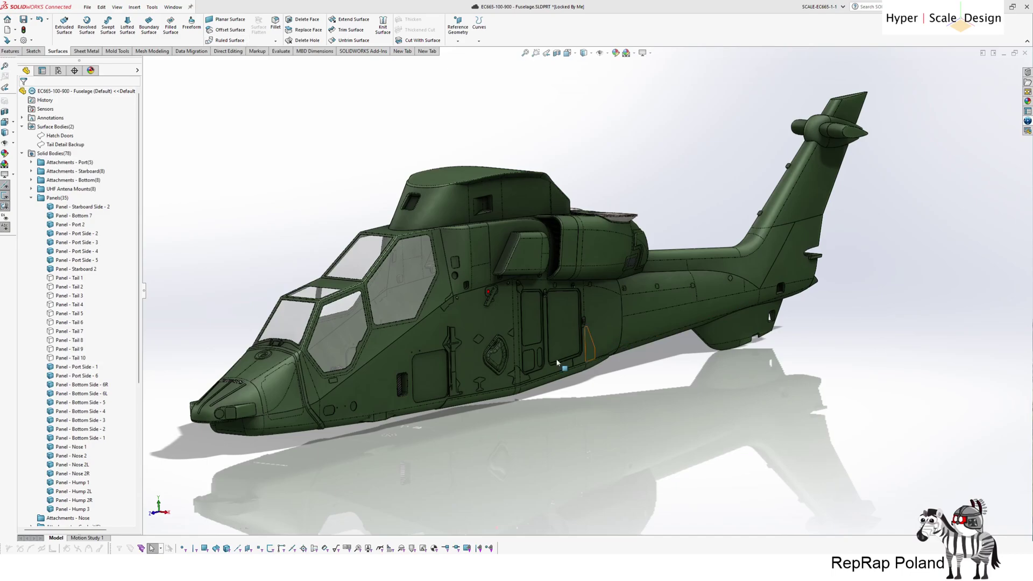
Examine the surface details, recesses and panel outlines on the port side of the fuselage behind the cockpit
scroll(517, 445, "down", 1)
scroll(517, 446, "down", 5)
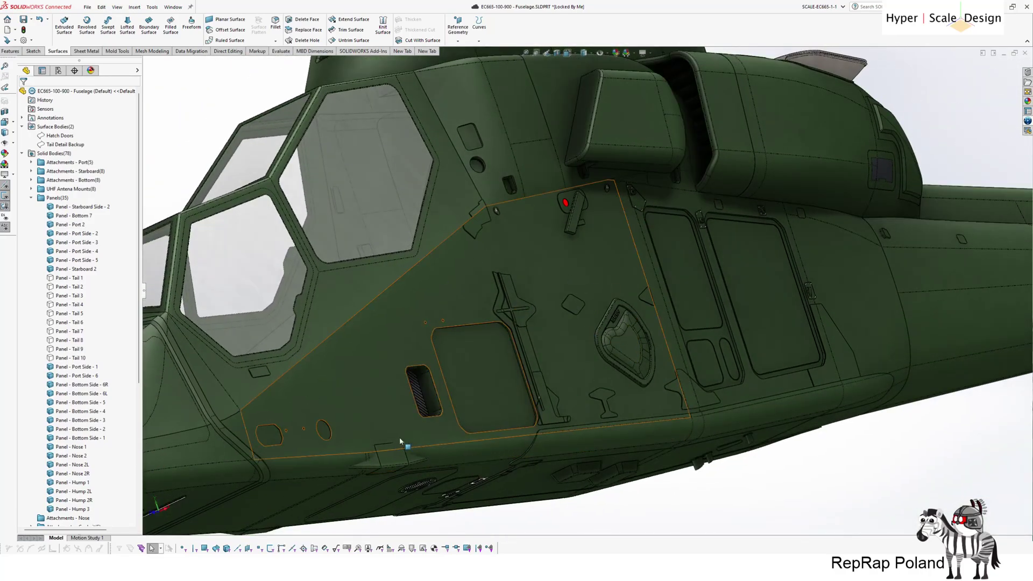
scroll(535, 323, "down", 5)
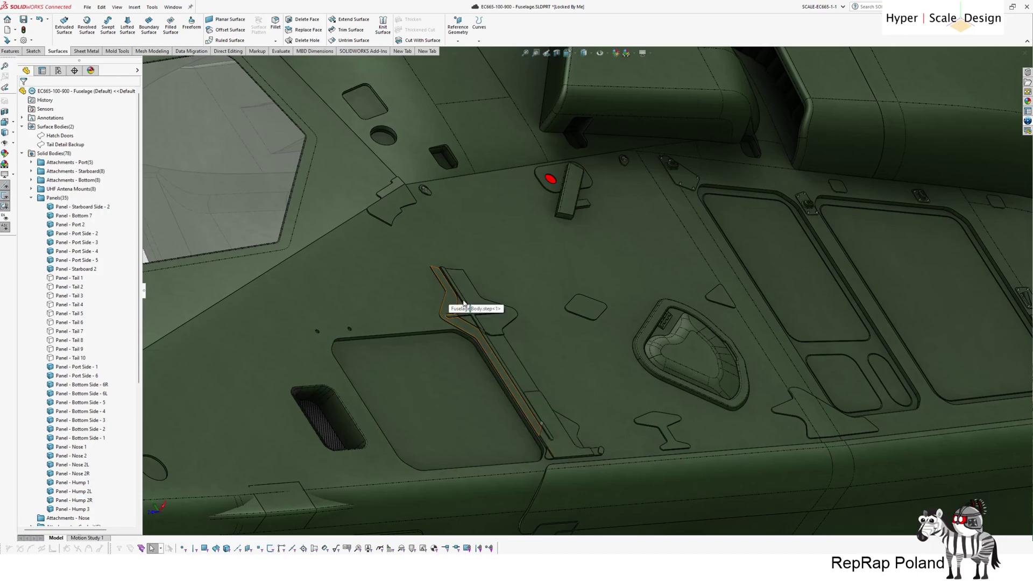
scroll(549, 323, "up", 2)
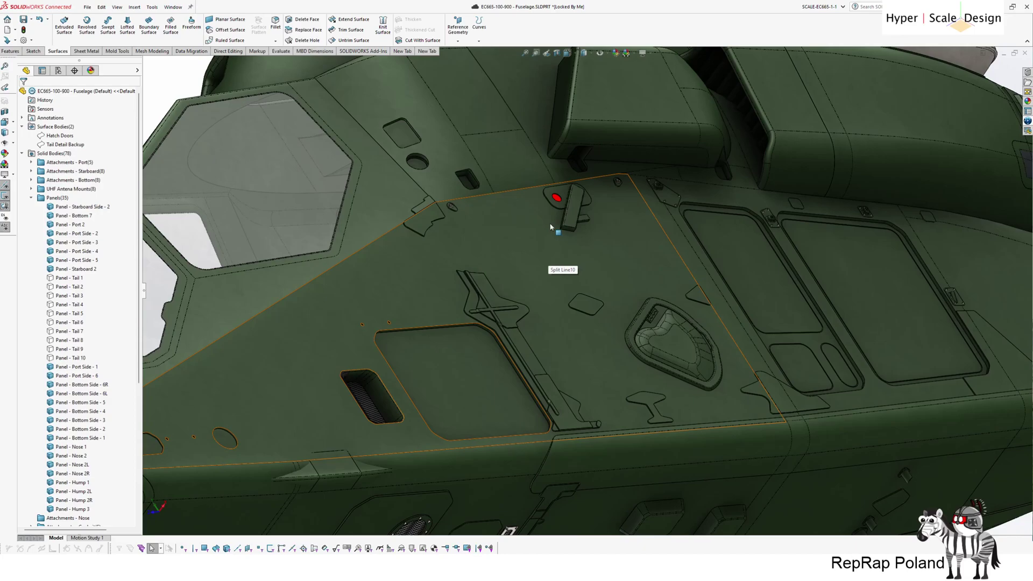
scroll(551, 227, "up", 4)
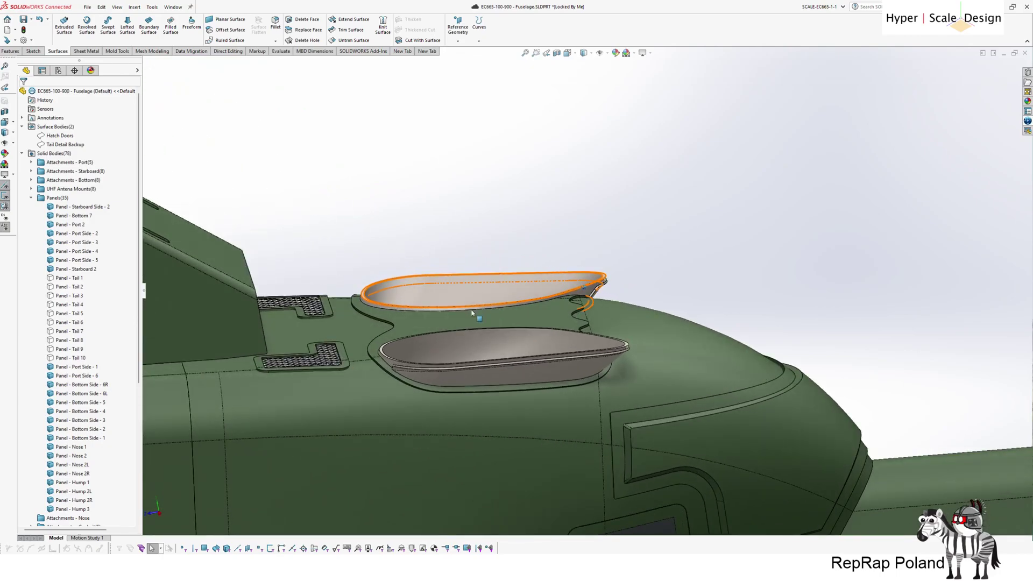
Inspect the two engine exhaust outlets and their surrounding panel edges from the side
middle_click_drag(430, 332, 525, 381)
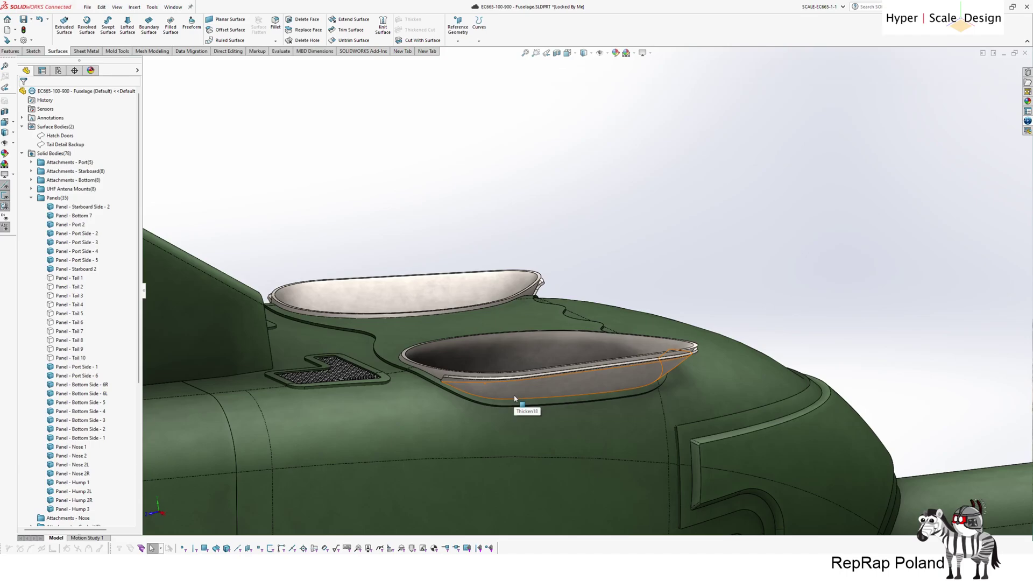
scroll(568, 420, "down", 1)
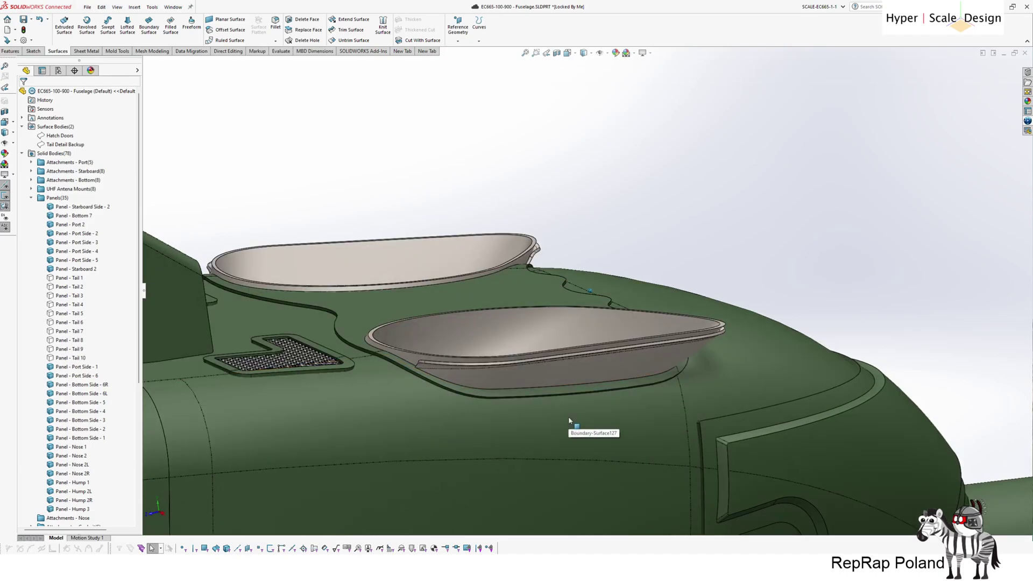
scroll(574, 289, "up", 1)
middle_click_drag(709, 283, 339, 346)
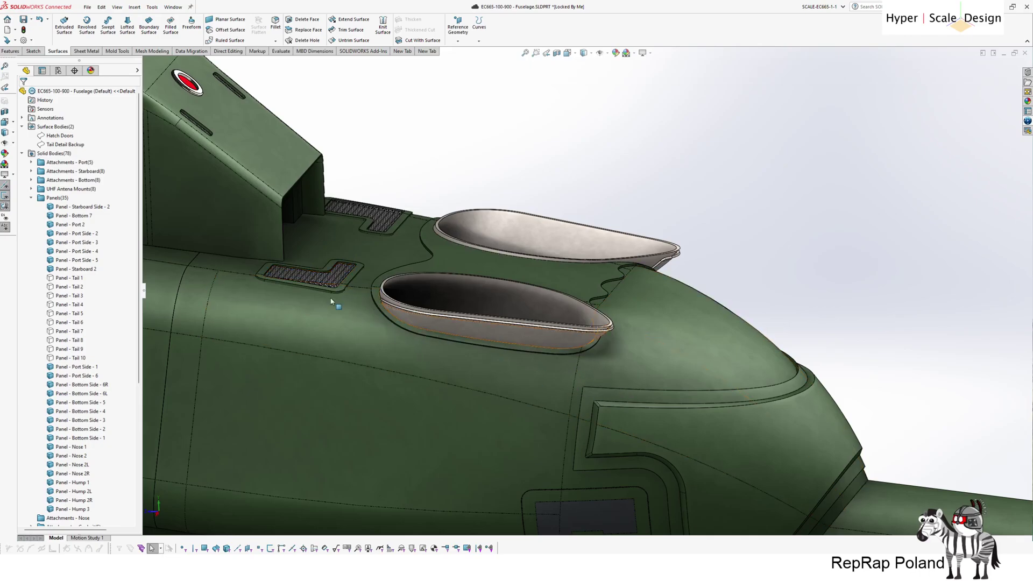
mouse_move(581, 350)
middle_mouse_down()
mouse_move(588, 355)
mouse_move(579, 348)
middle_mouse_up()
scroll(579, 348, "down", 1)
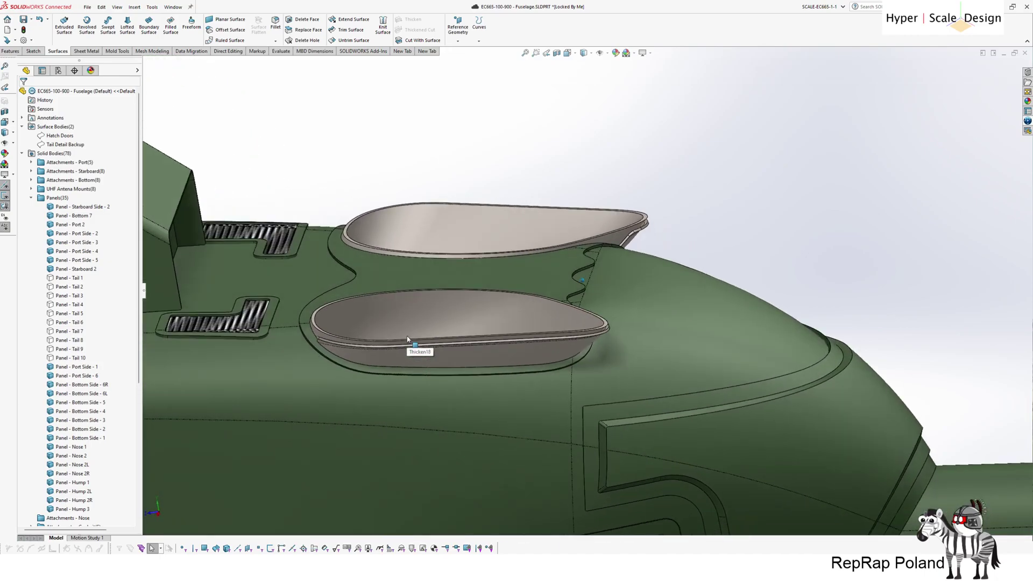
middle_click_drag(407, 339, 430, 372)
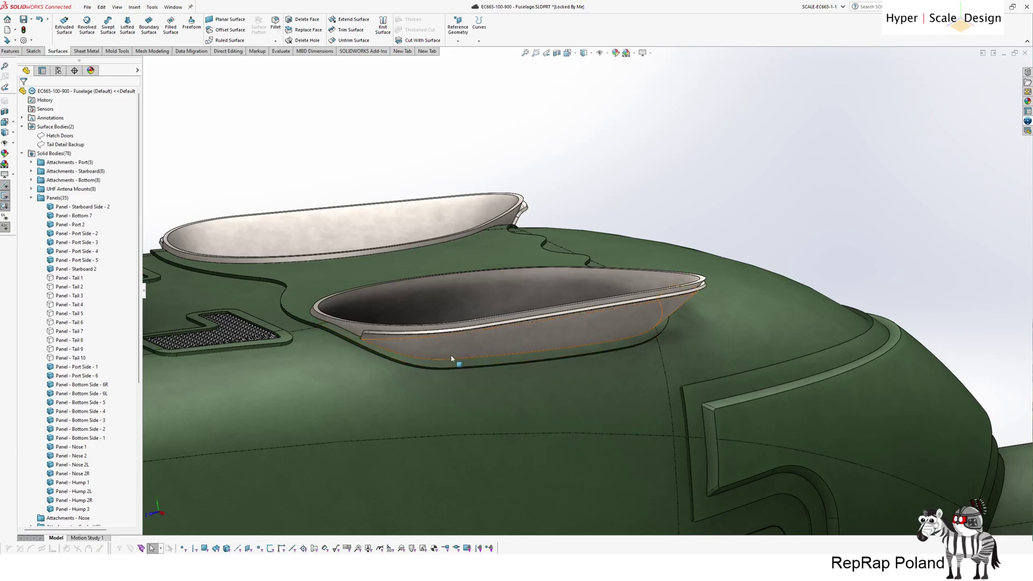
middle_click_drag(461, 357, 355, 338)
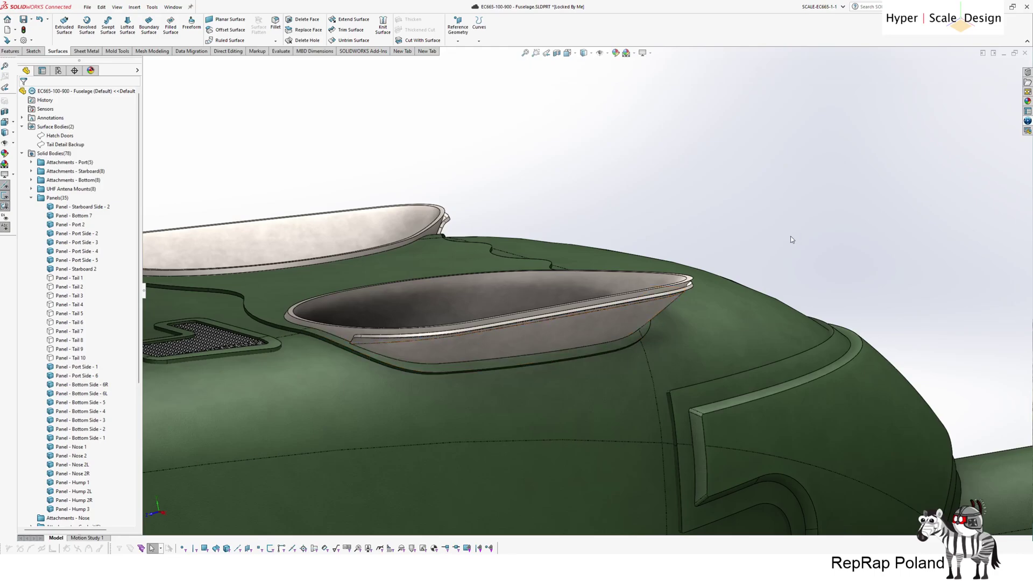
Inspect the exhaust outlets, mesh grilles and rear engine cowling from behind
middle_click_drag(790, 238, 760, 237)
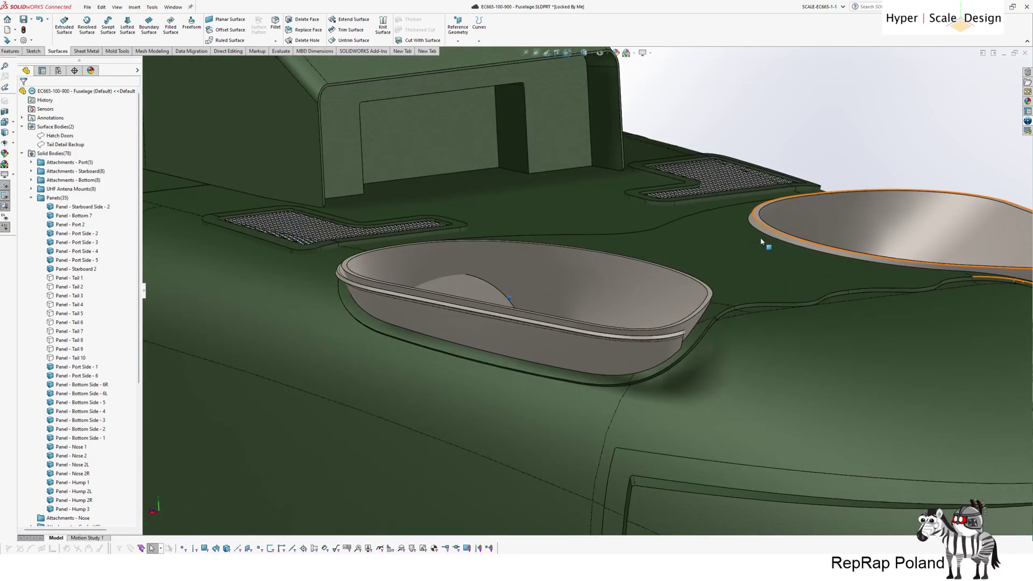
middle_click_drag(513, 316, 609, 283)
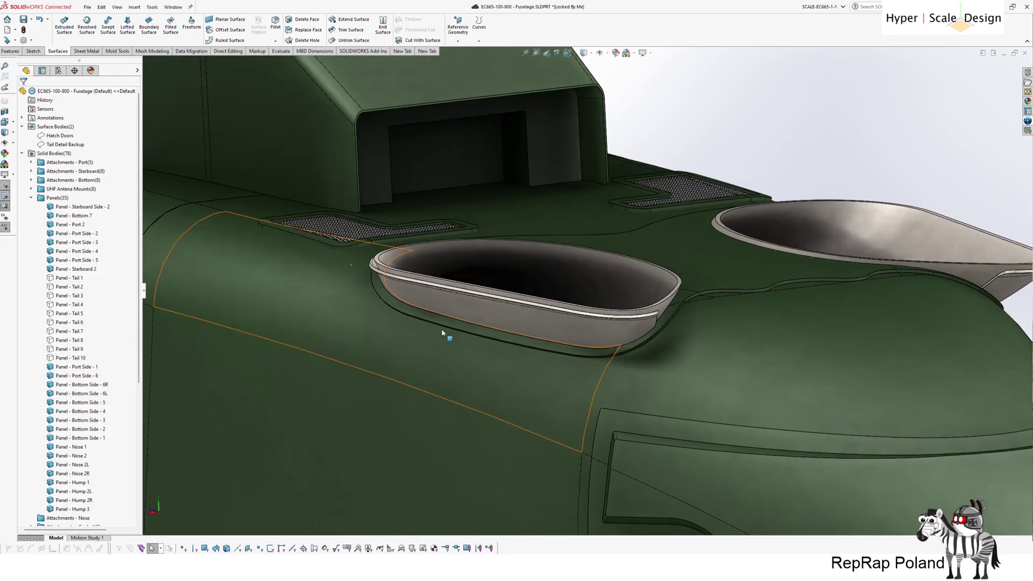
middle_click_drag(627, 265, 625, 265)
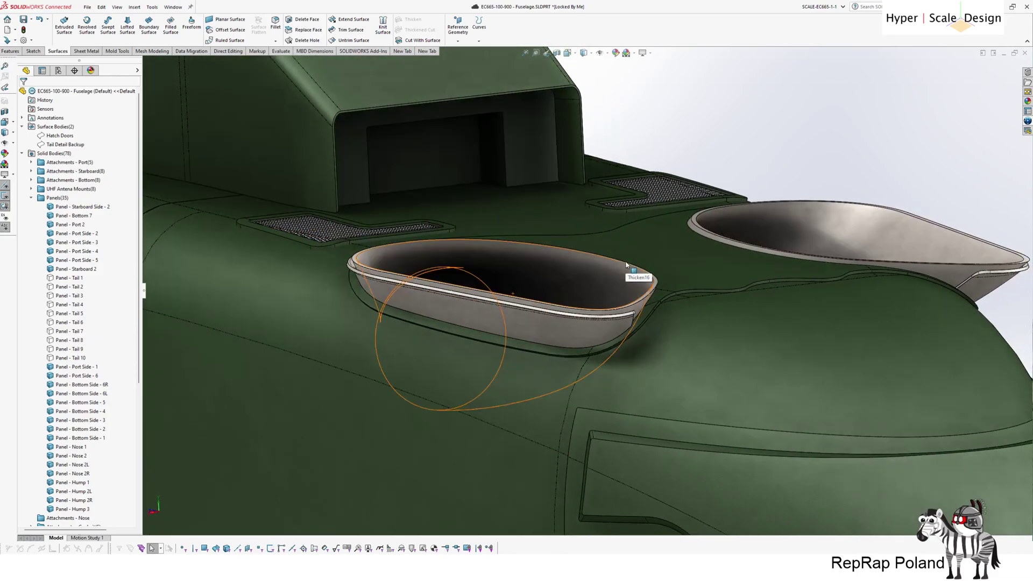
scroll(626, 265, "up", 3)
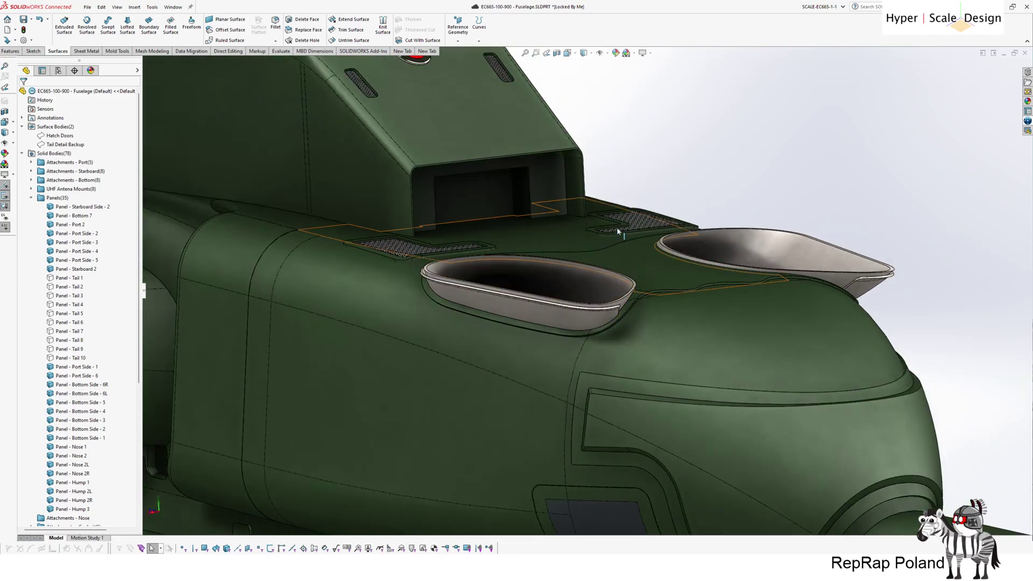
middle_click_drag(617, 227, 627, 201)
scroll(526, 287, "down", 1)
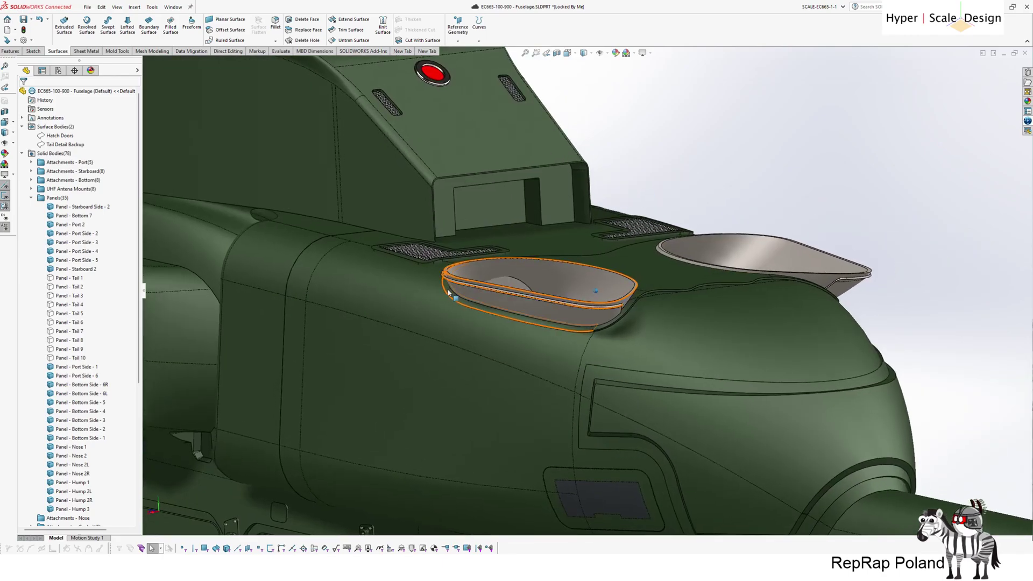
scroll(516, 312, "up", 2)
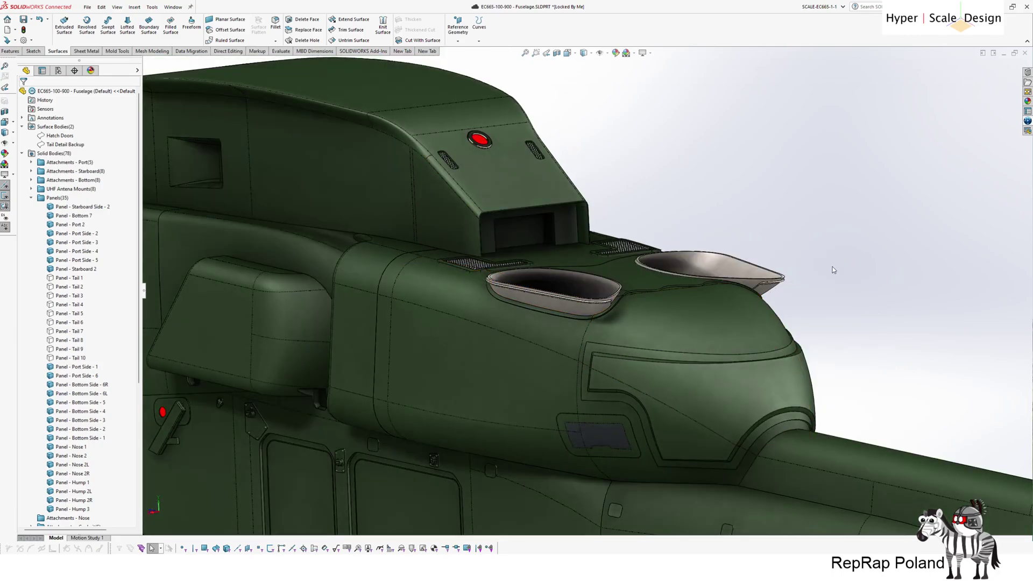
scroll(831, 269, "up", 1)
View the tail boom and vertical fin from the side
key("ctrl+Left")
key("ctrl+Left")
key("ctrl+Left")
key("ctrl+Left")
key("ctrl+Left")
key("ctrl+Left")
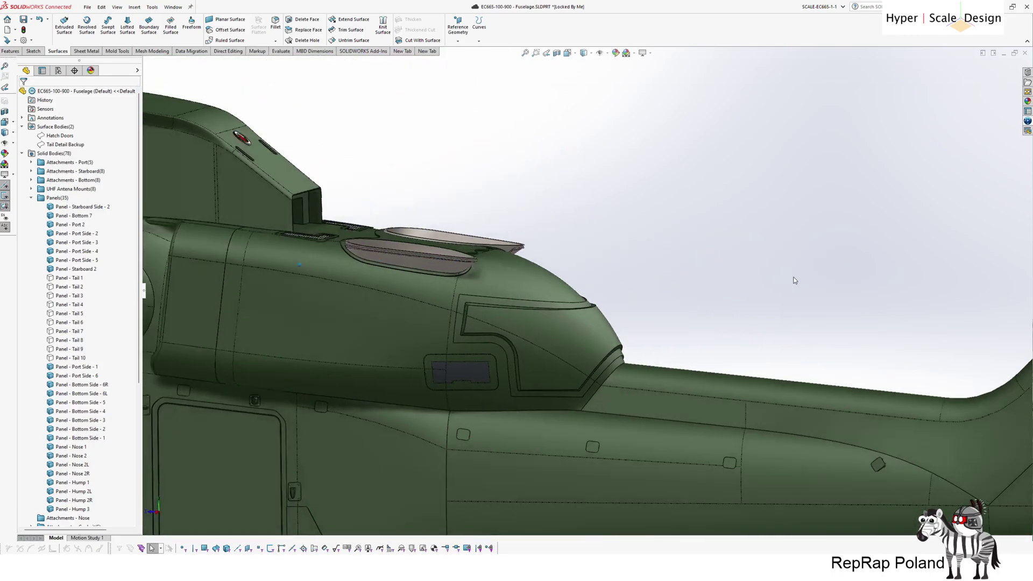
scroll(794, 280, "up", 1)
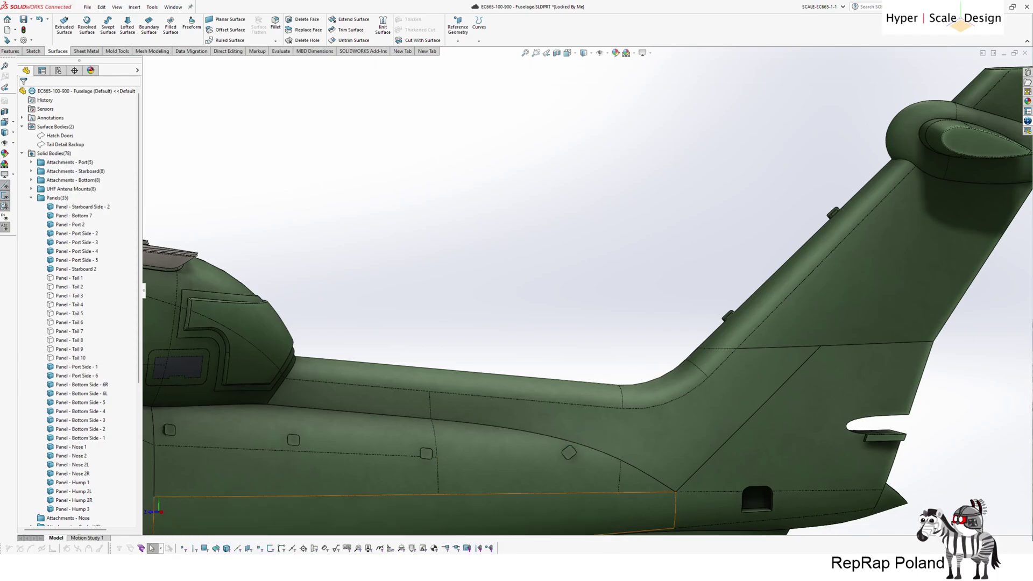
Open the reference photo tiger_uht_43_of_47.jpg from the walkaround 3 folder and widen its viewer window
mouse_move(334, 544)
left_click(304, 511)
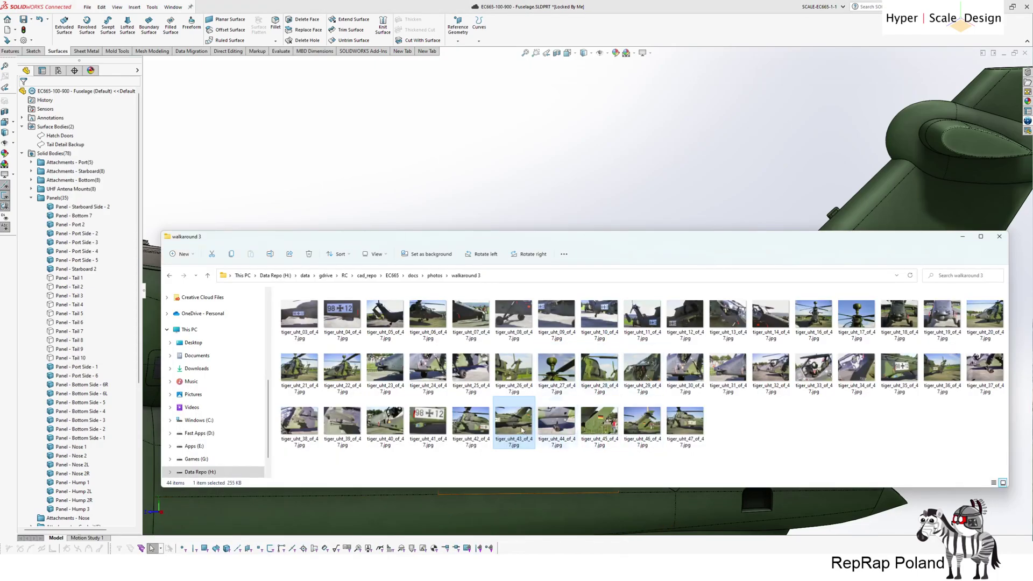
key("Return")
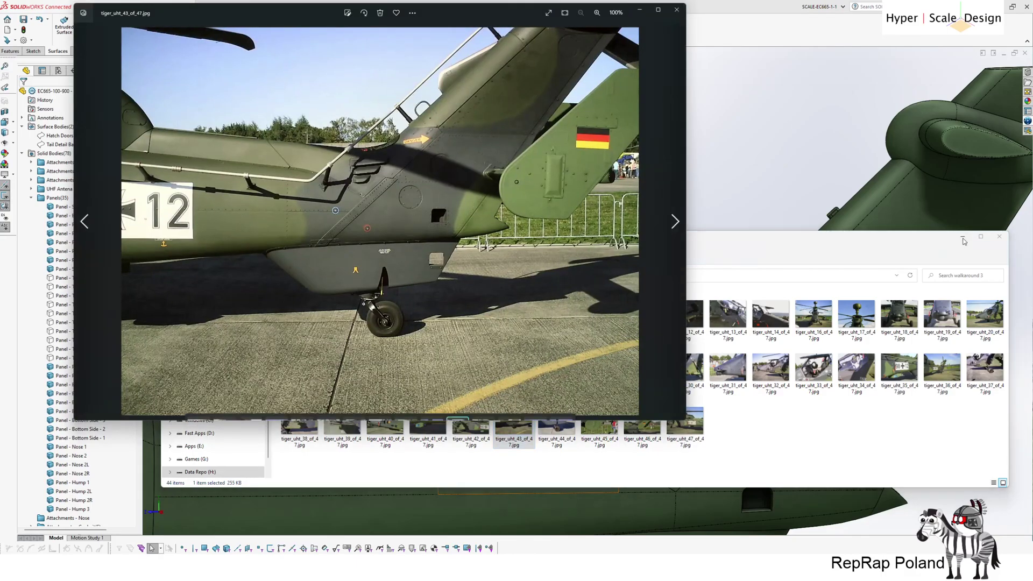
left_click_drag(276, 9, 270, 81)
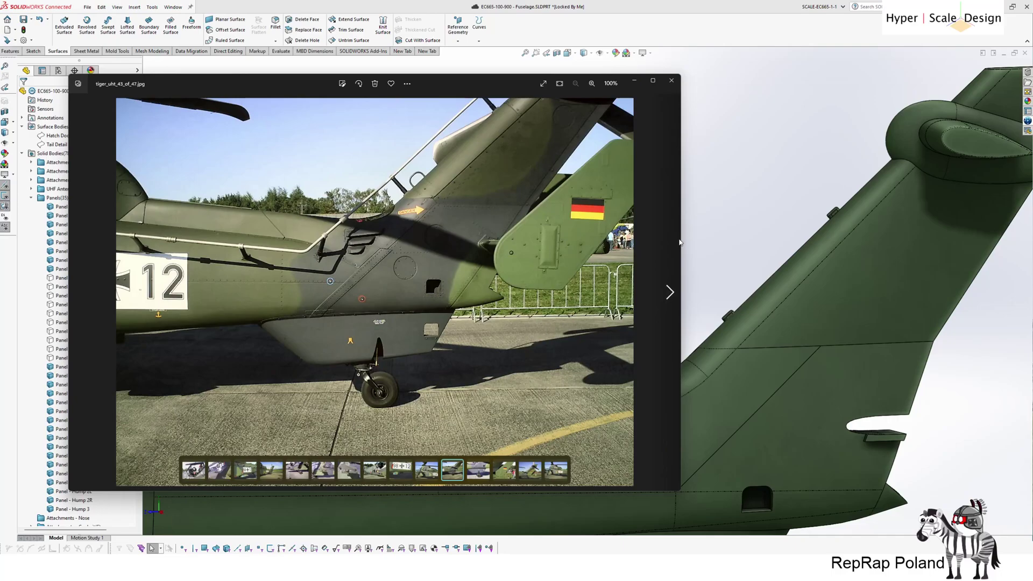
left_click_drag(681, 239, 878, 239)
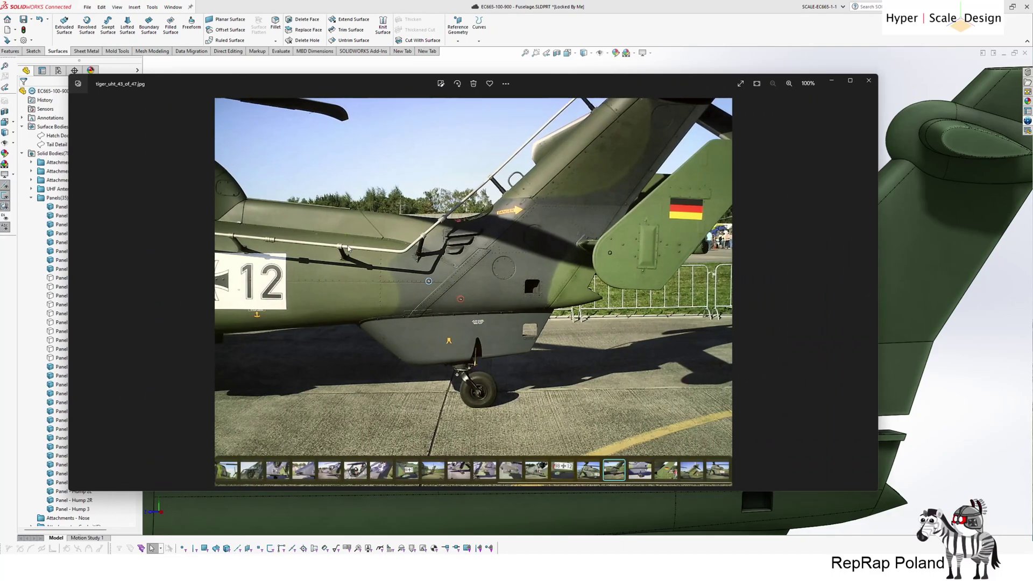
Study the tail boom and fin in the enlarged reference photo, and return to the fuselage model in SOLIDWORKS
left_click_drag(334, 236, 363, 248)
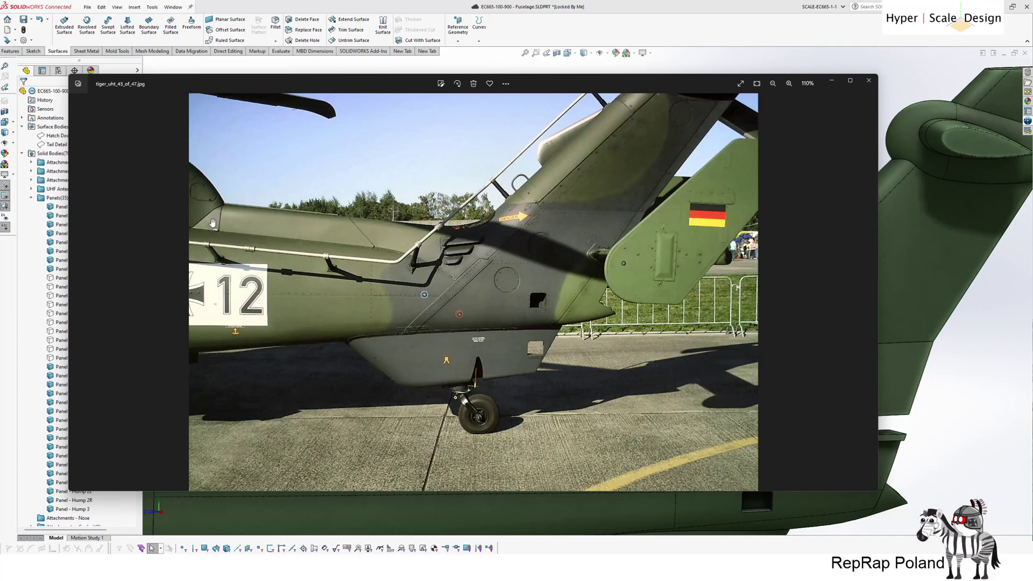
scroll(213, 228, "up", 4)
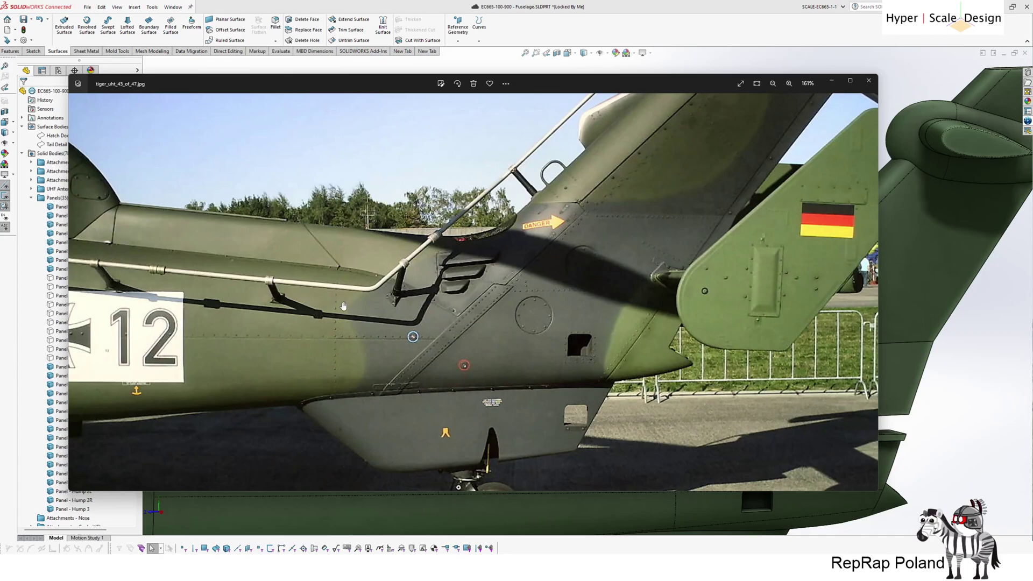
left_click(316, 2)
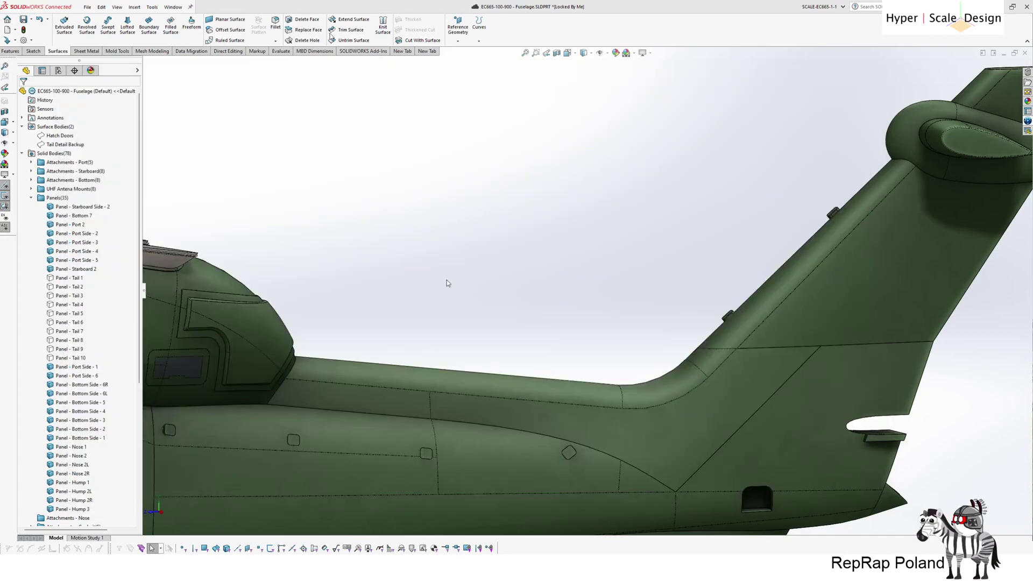
Examine the upper tail boom surface between the engine cowling and the vertical fin
key("Left")
key("Left")
key("Left")
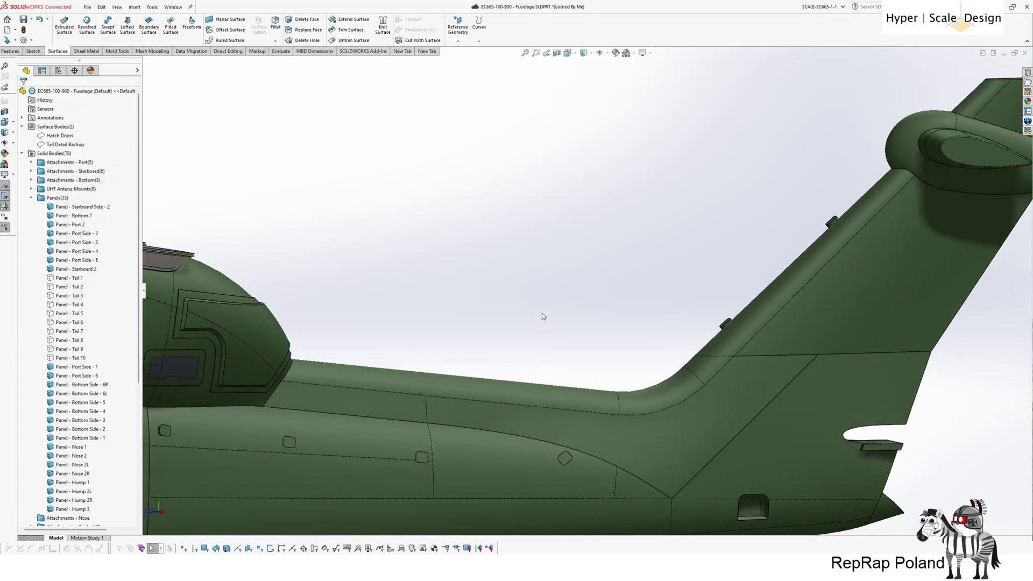
scroll(542, 316, "up", 5)
scroll(461, 311, "down", 8)
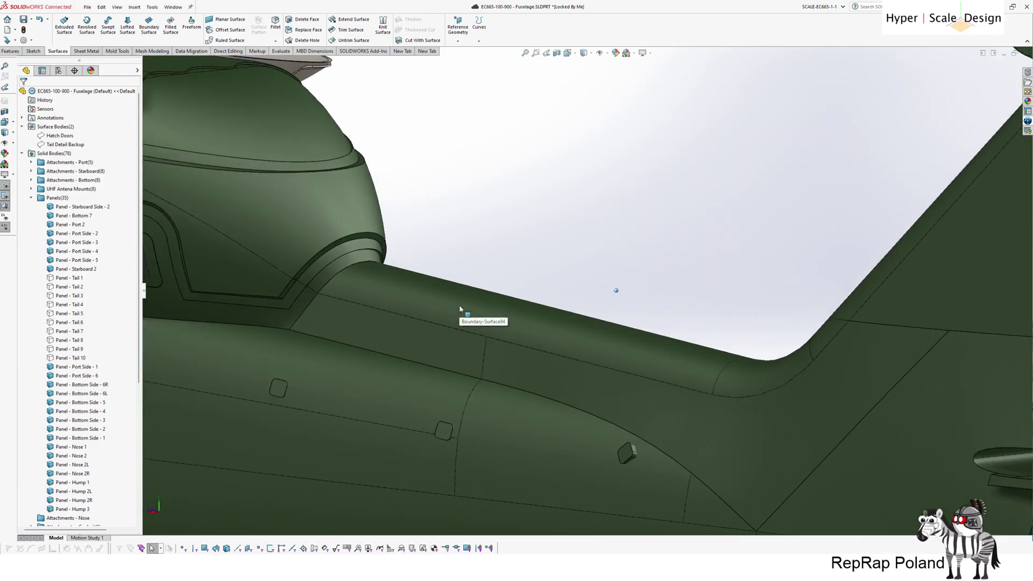
scroll(605, 412, "up", 4)
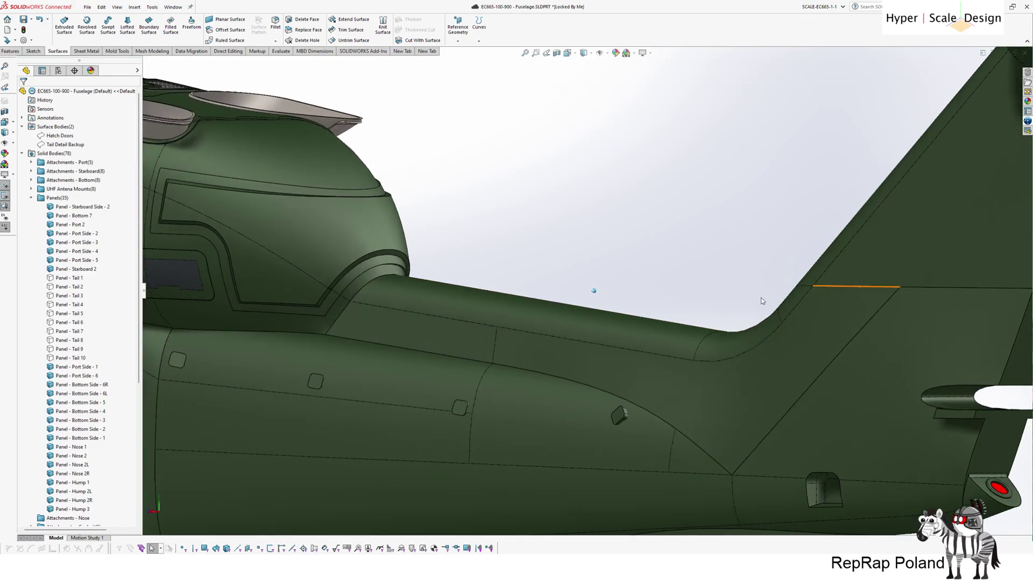
scroll(388, 339, "down", 8)
Examine from behind the junction where the side fairing, rear cowling and tail boom surfaces meet
middle_click_drag(273, 349, 292, 313)
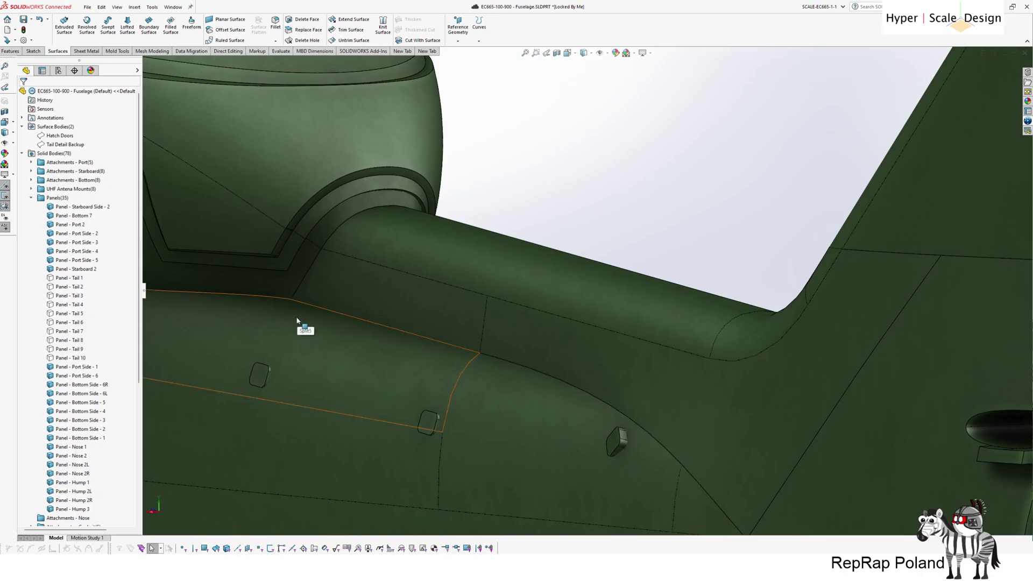
mouse_move(301, 313)
middle_mouse_down()
mouse_move(425, 287)
mouse_move(560, 208)
mouse_move(586, 173)
mouse_move(383, 299)
middle_mouse_up()
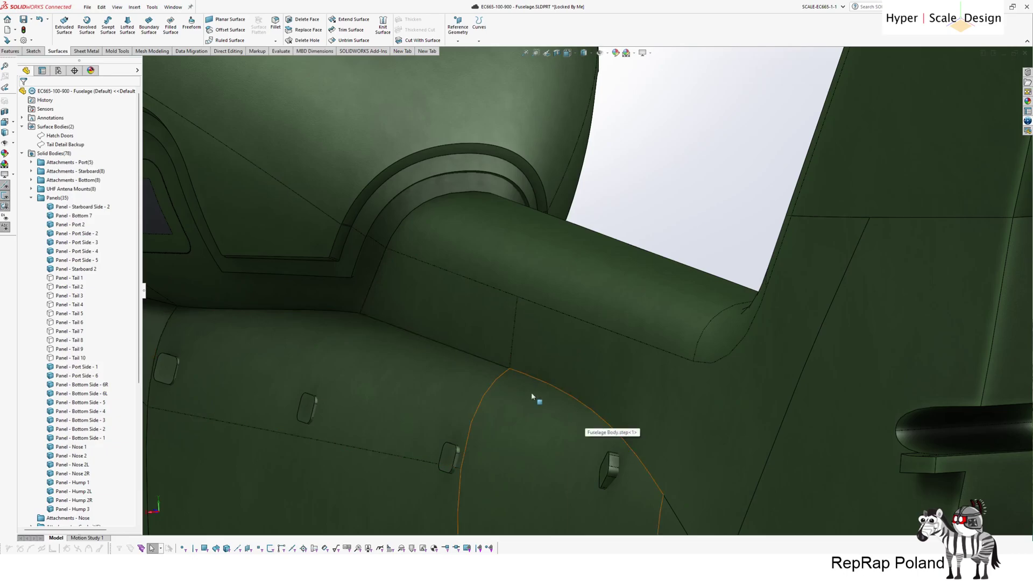
scroll(450, 358, "down", 3)
mouse_move(459, 320)
middle_mouse_down()
mouse_move(477, 397)
mouse_move(468, 323)
middle_mouse_up()
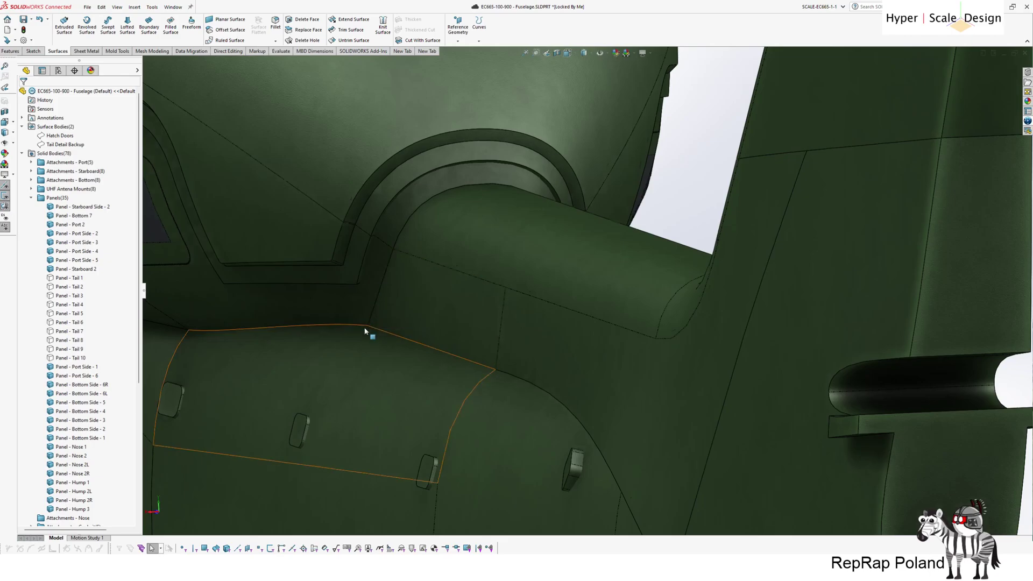
middle_click_drag(364, 329, 366, 331)
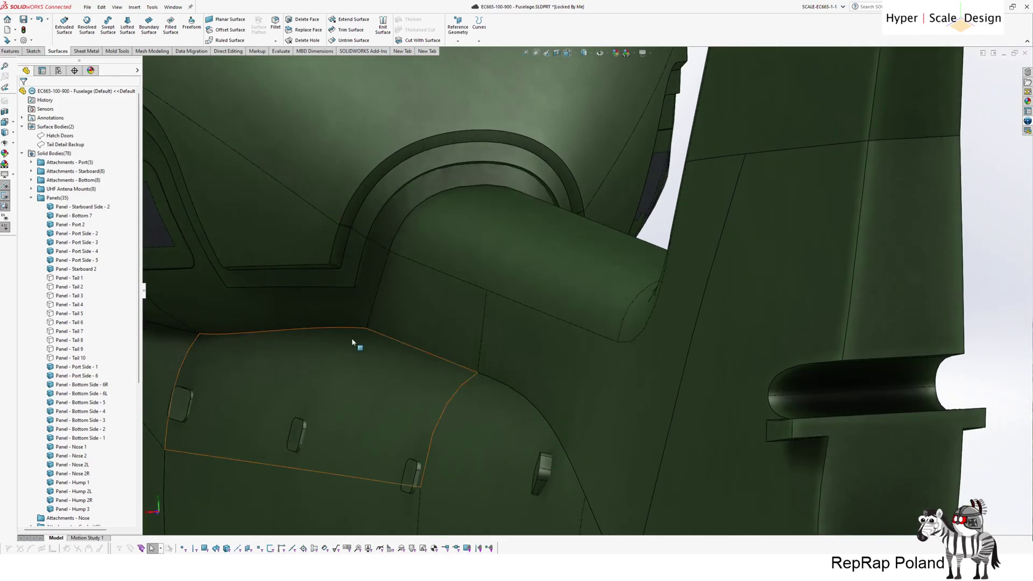
middle_click_drag(357, 333, 357, 305)
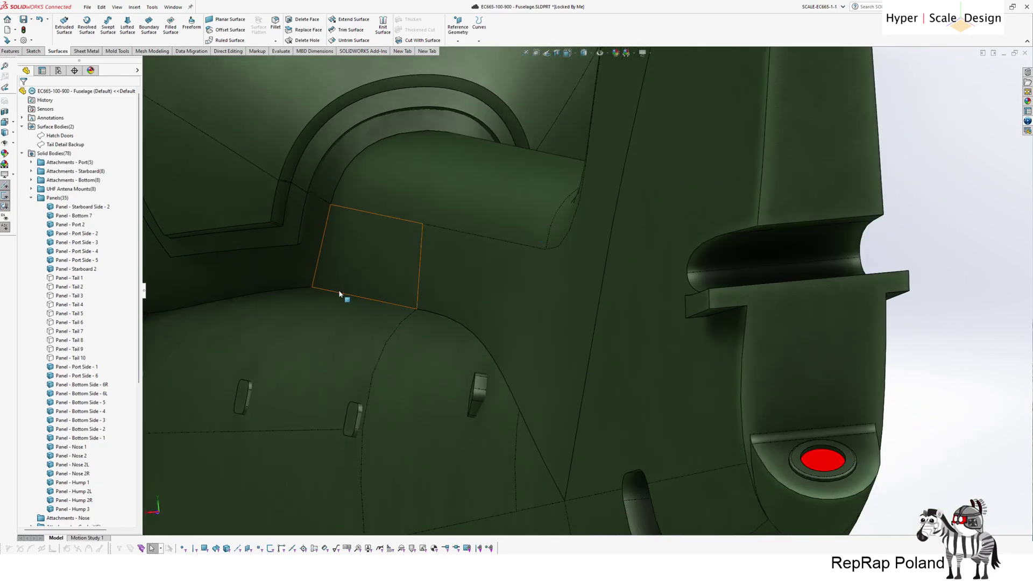
scroll(498, 362, "down", 4)
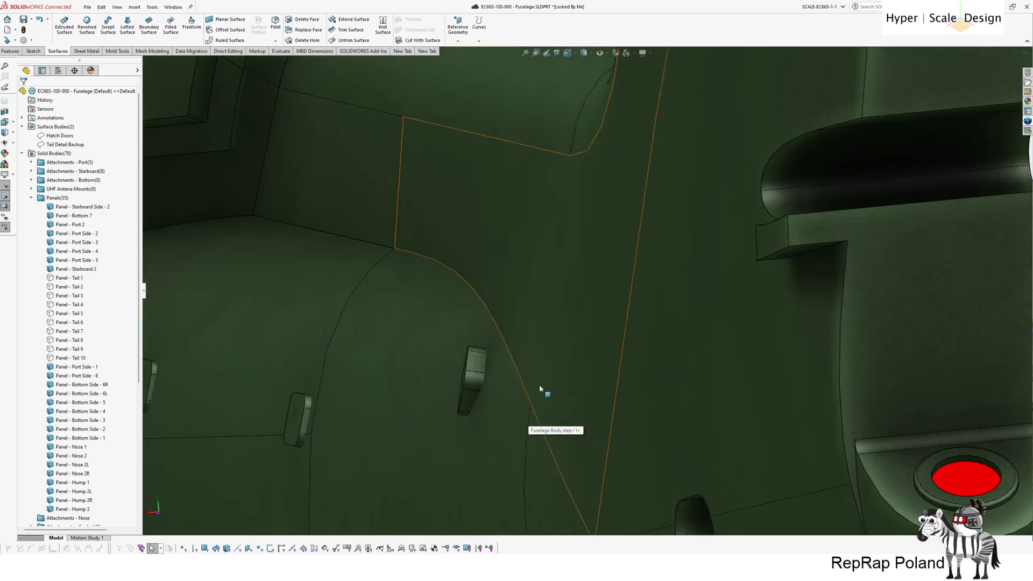
scroll(532, 378, "up", 6)
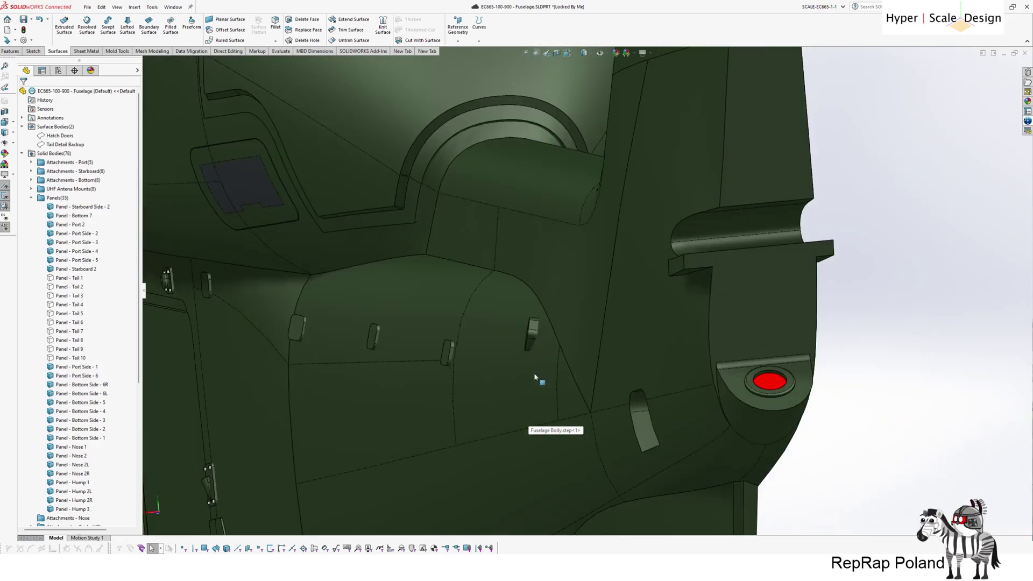
Try a 60 mm Offset On Surface around the side fairing panel face below the tail boom
middle_click_drag(552, 314, 564, 213)
key("Right")
key("Right")
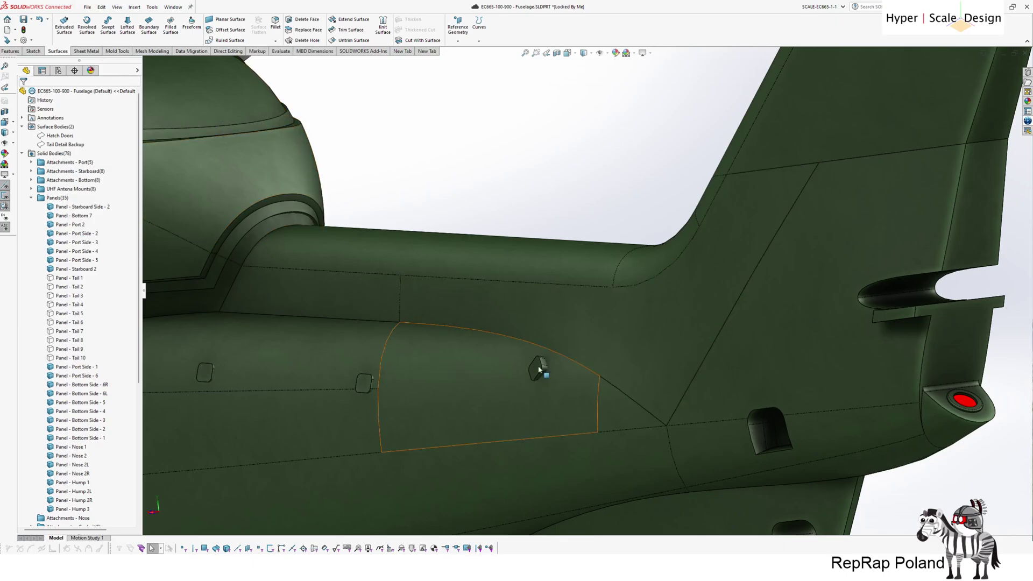
scroll(551, 386, "down", 3)
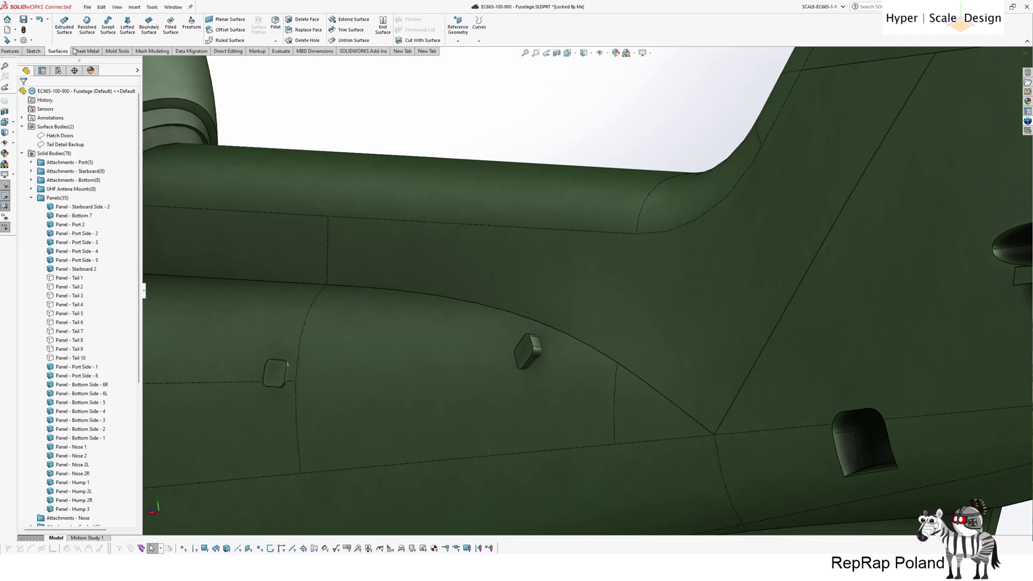
left_click(33, 50)
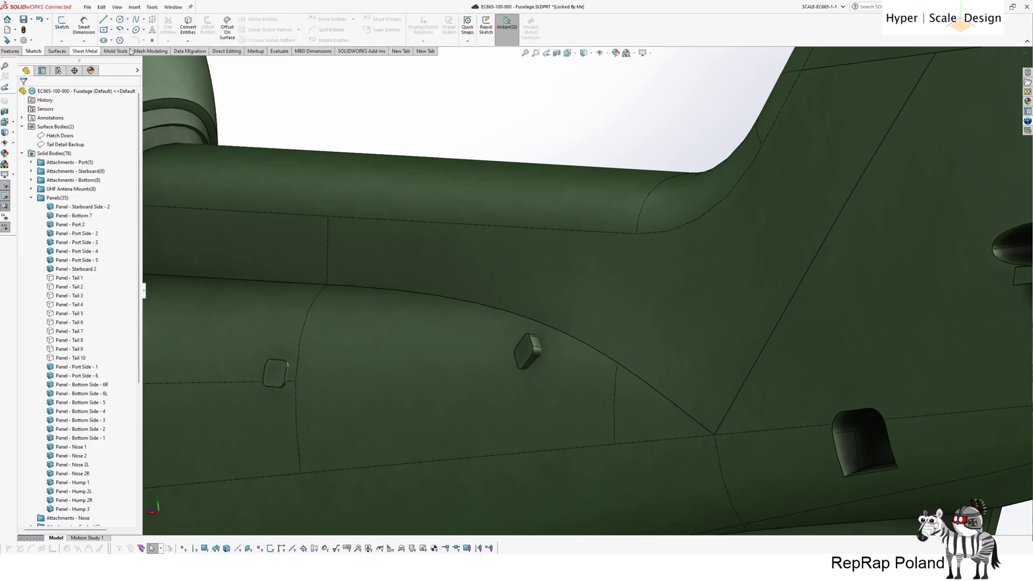
left_click(233, 31)
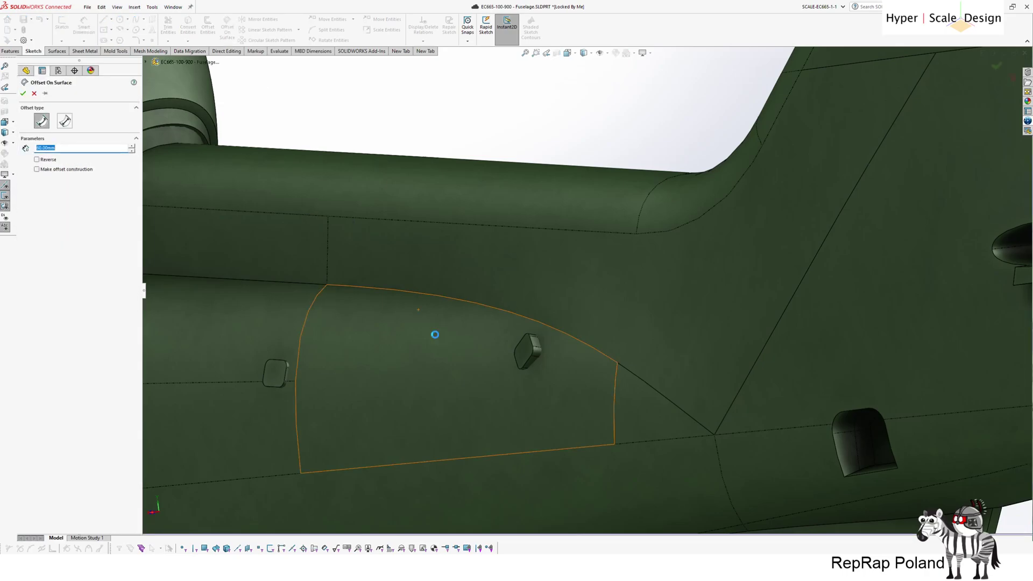
left_click(432, 333)
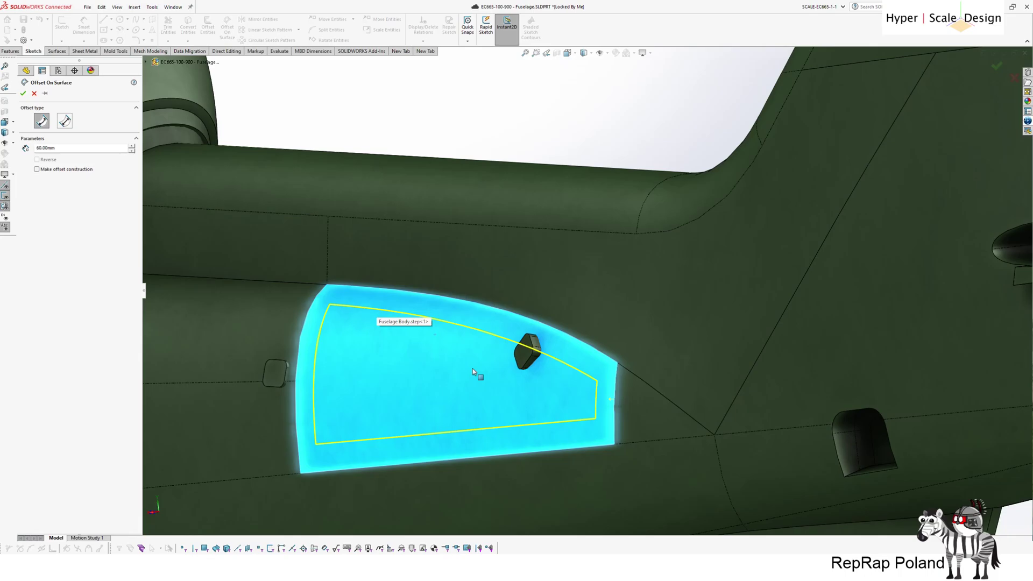
key("Escape")
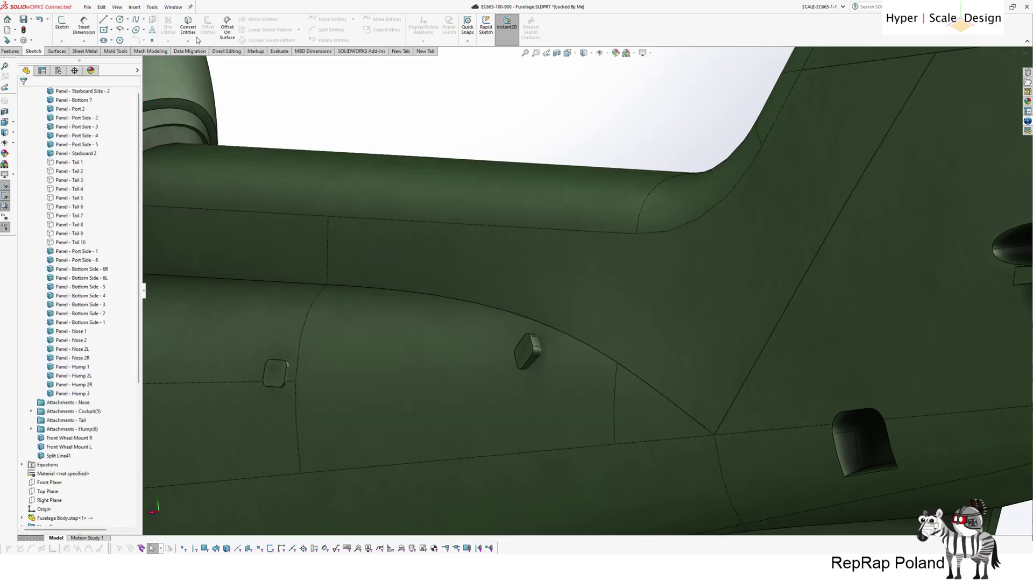
Try a reversed 60 mm Offset On Surface from the upper edge of the forward side fairing face
left_click(227, 27)
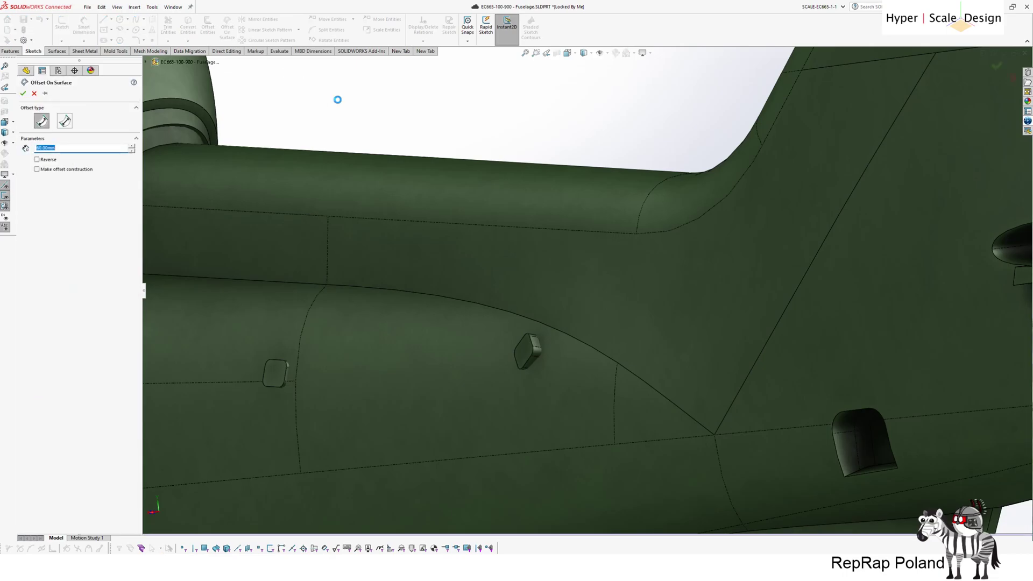
middle_click_drag(337, 99, 337, 272)
scroll(337, 271, "down", 2)
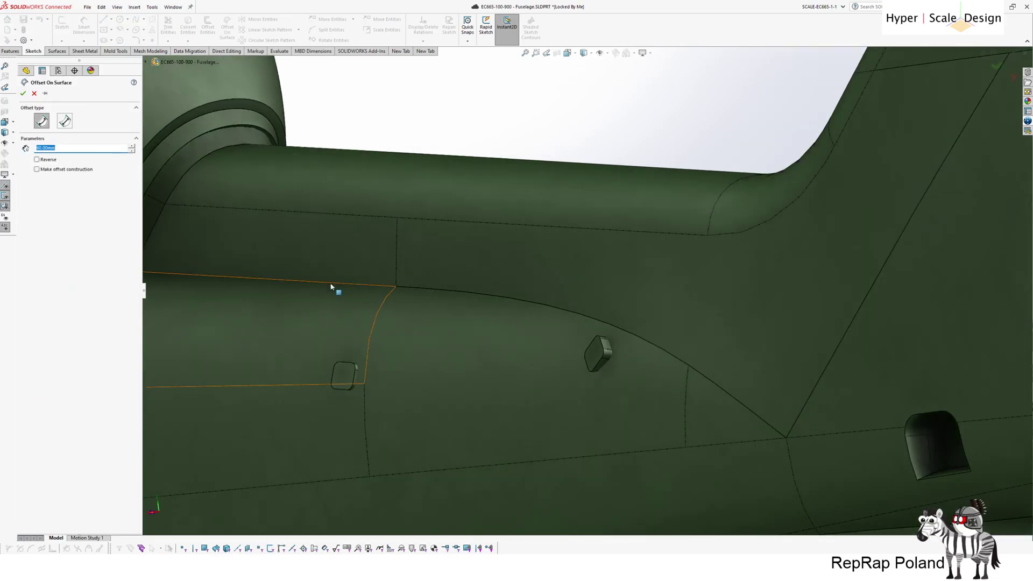
left_click(331, 286)
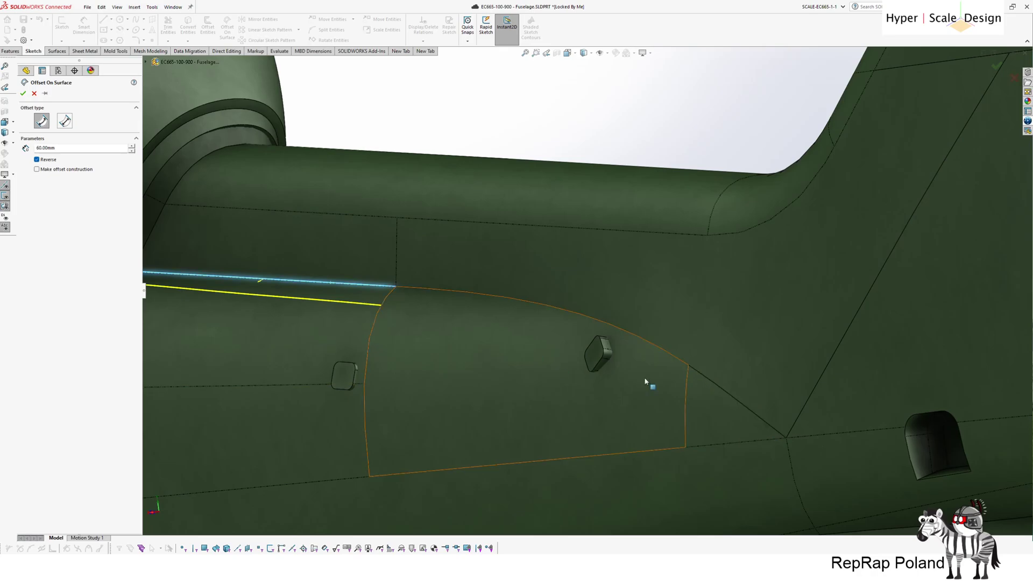
key("Escape")
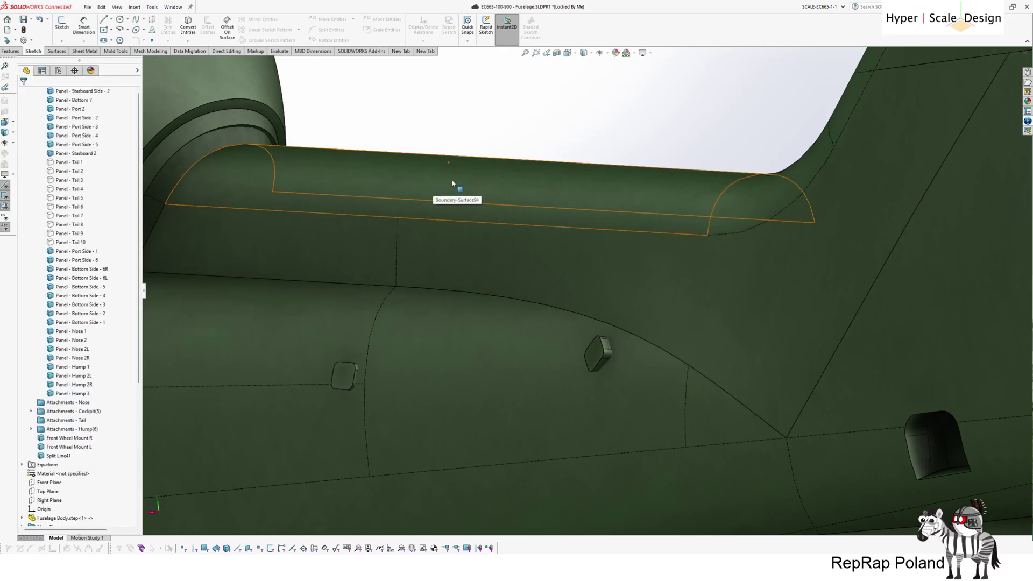
scroll(457, 135, "up", 2)
scroll(457, 138, "up", 2)
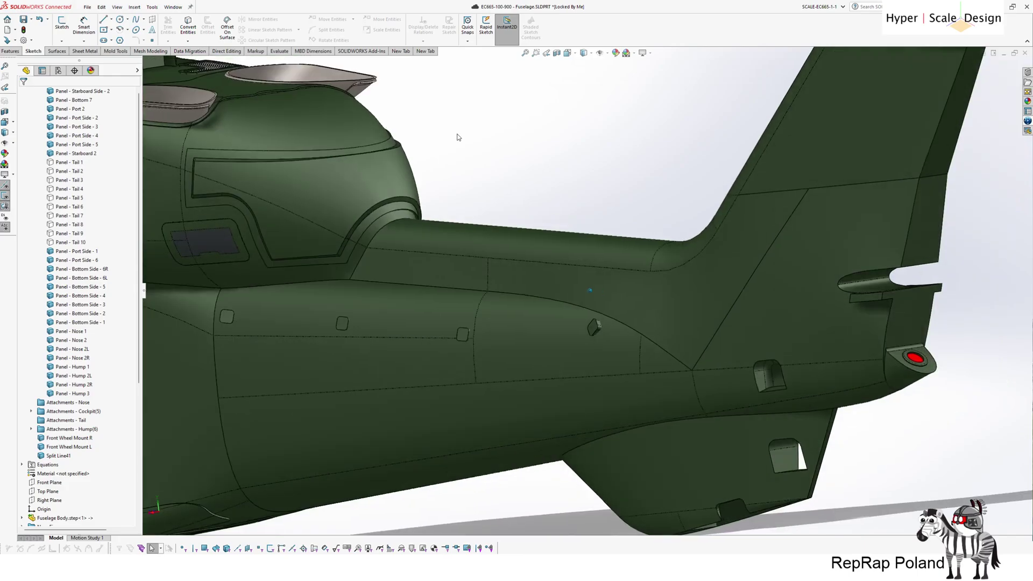
mouse_move(458, 137)
middle_mouse_down()
mouse_move(468, 152)
mouse_move(464, 136)
middle_mouse_up()
scroll(469, 151, "down", 1)
scroll(467, 139, "up", 1)
key("Up")
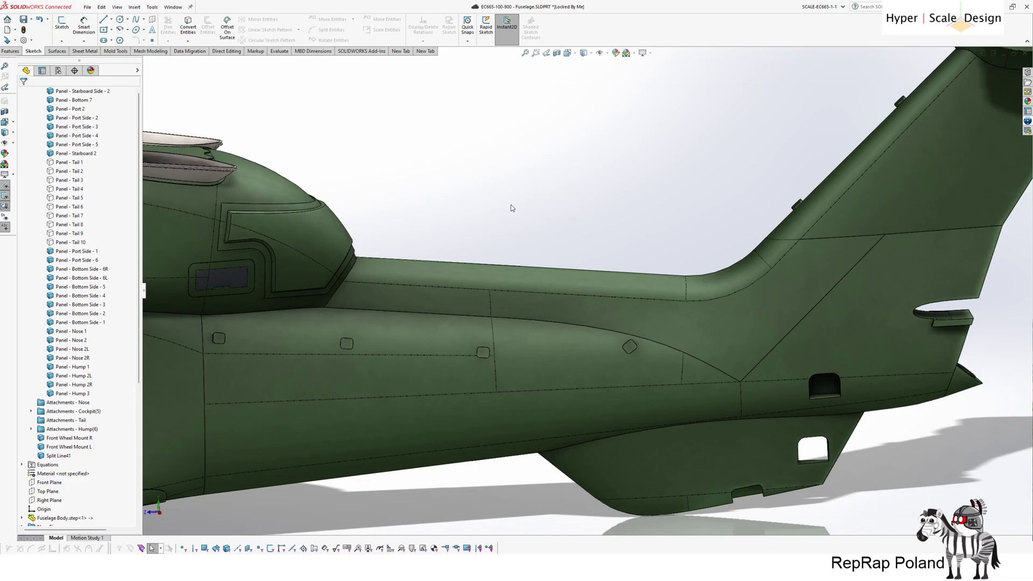
left_click(57, 53)
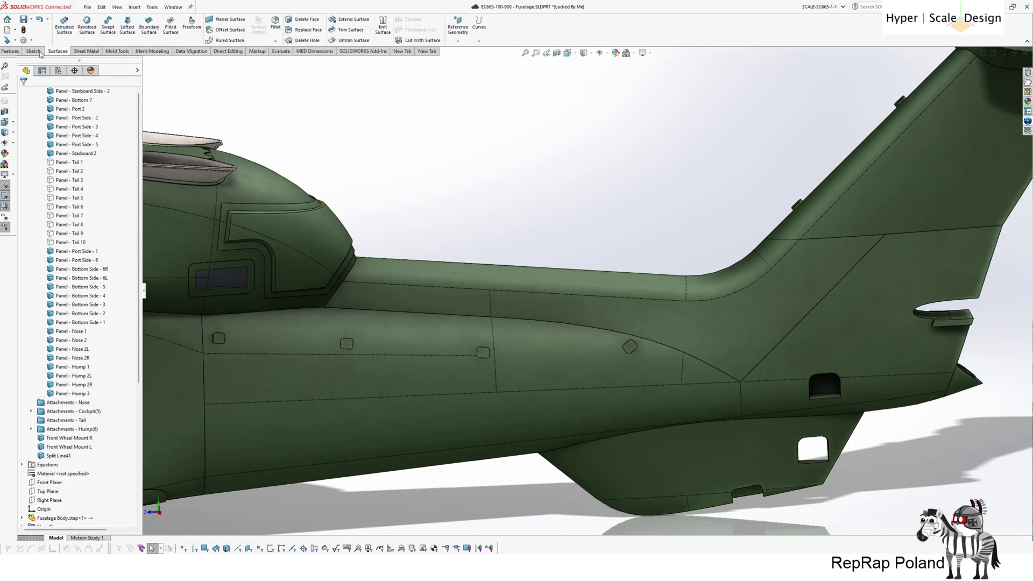
left_click(33, 52)
left_click(56, 52)
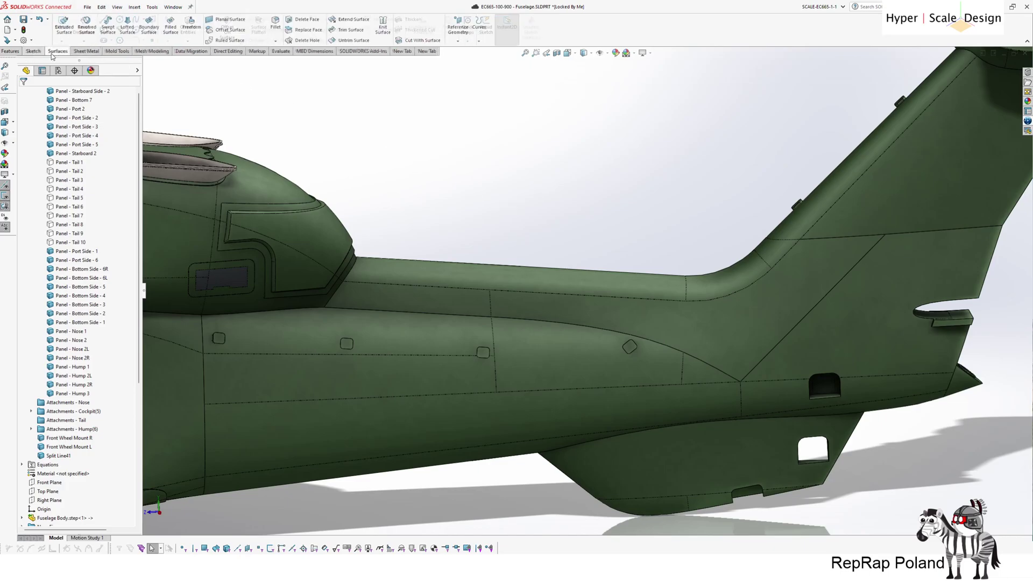
left_click(231, 31)
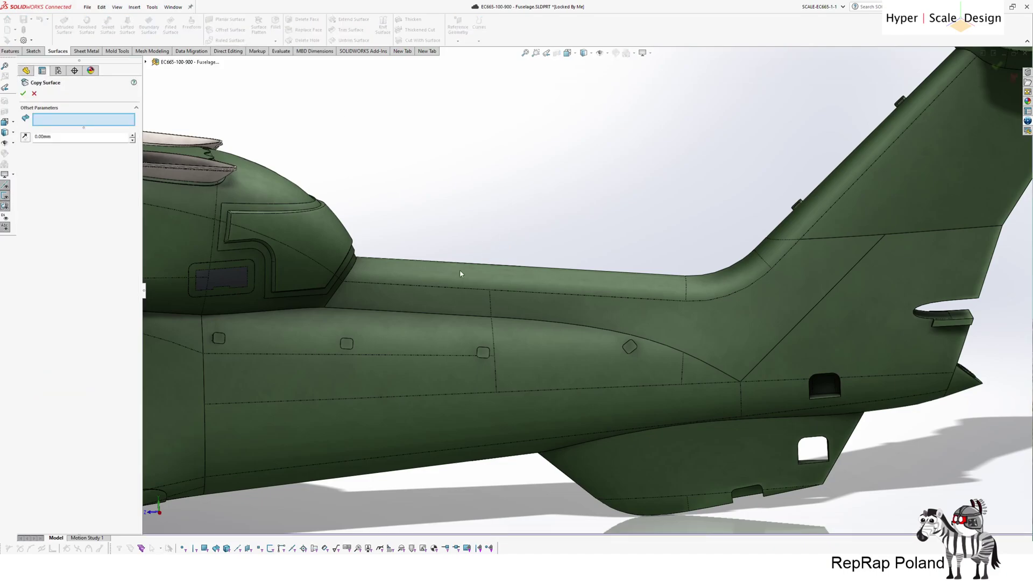
left_click(422, 340)
left_click(23, 93)
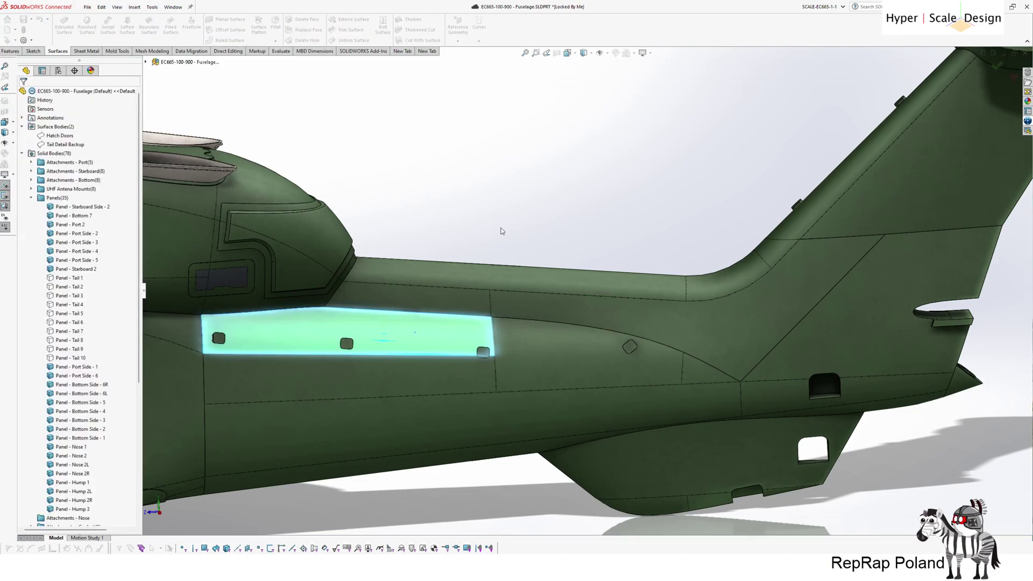
Show the Tail Panel Cut 1 sketch over the port side of the tail
scroll(102, 500, "down", 4)
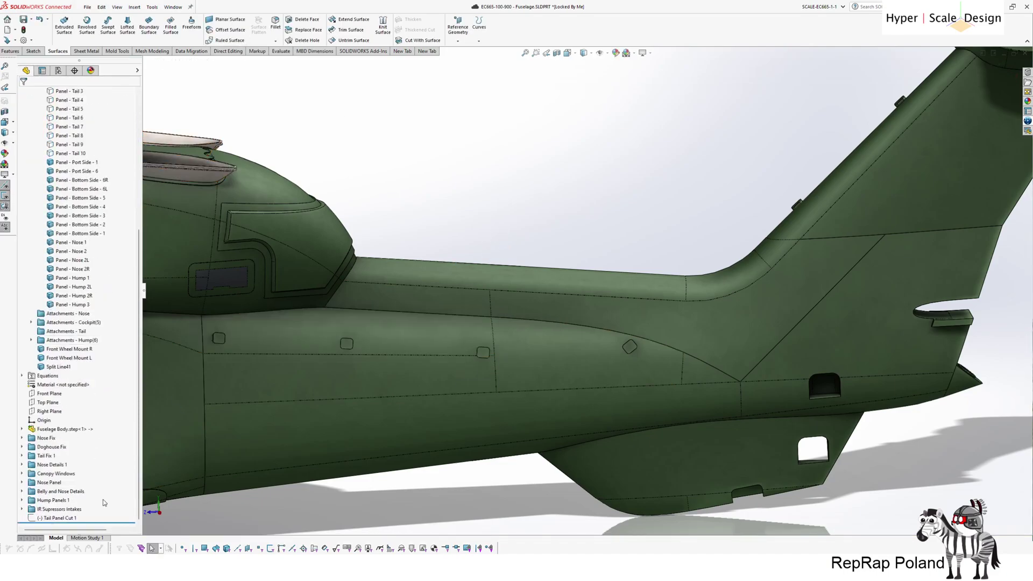
right_click(51, 517)
left_click(68, 380)
middle_click_drag(683, 213, 863, 146)
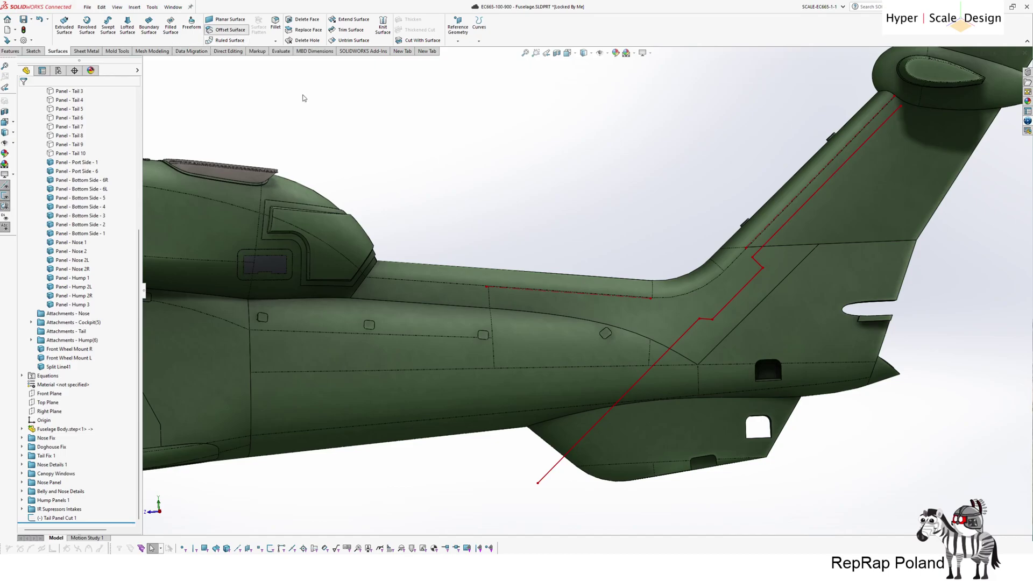
Start a 0 mm surface offset using the port-side fairing, tail boom and fin faces, including the rounded upper and leading-edge faces
left_click(550, 352)
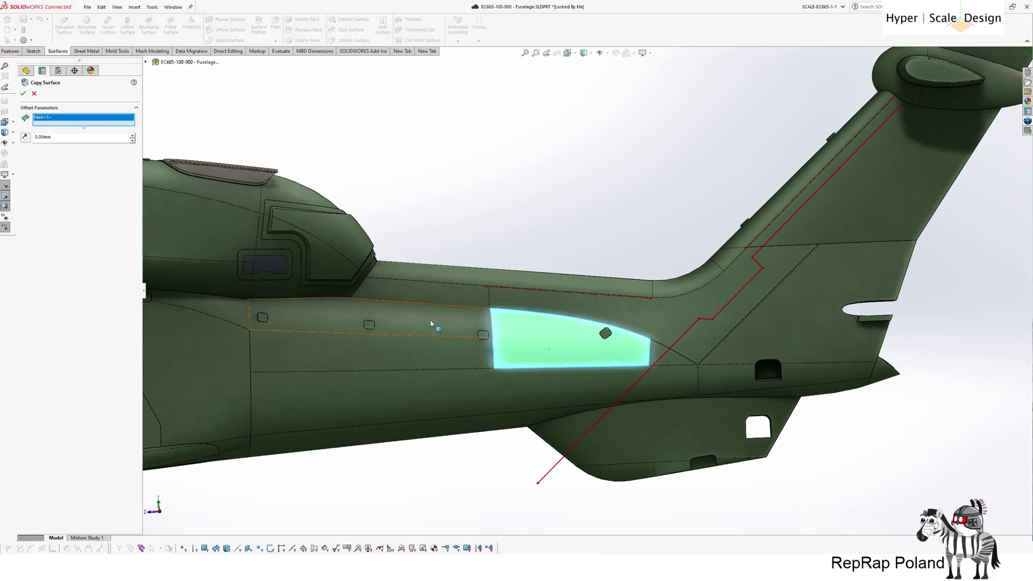
left_click(431, 323)
left_click(672, 355)
left_click(692, 294)
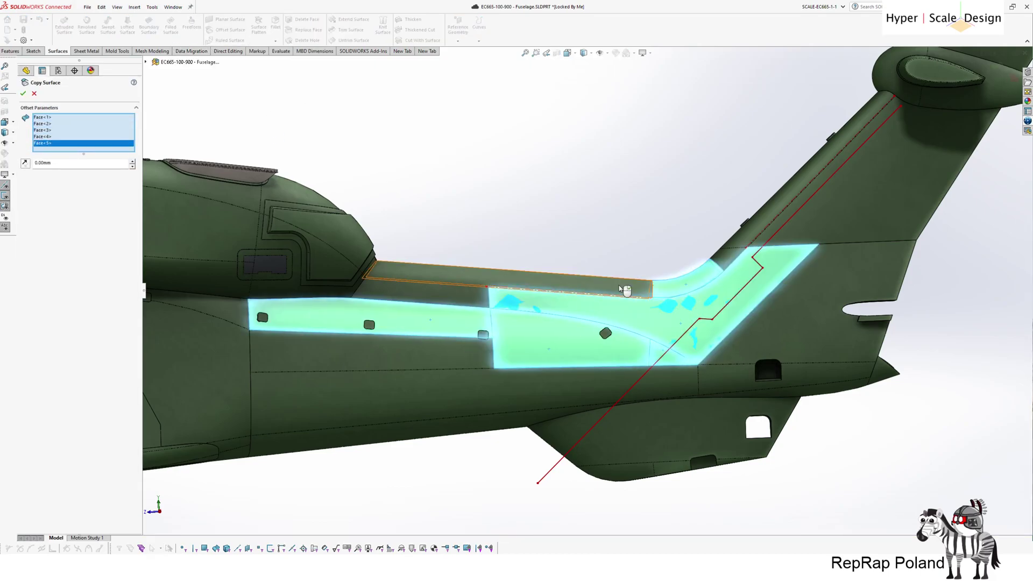
left_click(619, 286)
left_click(746, 234)
left_click(724, 256)
left_click(782, 230)
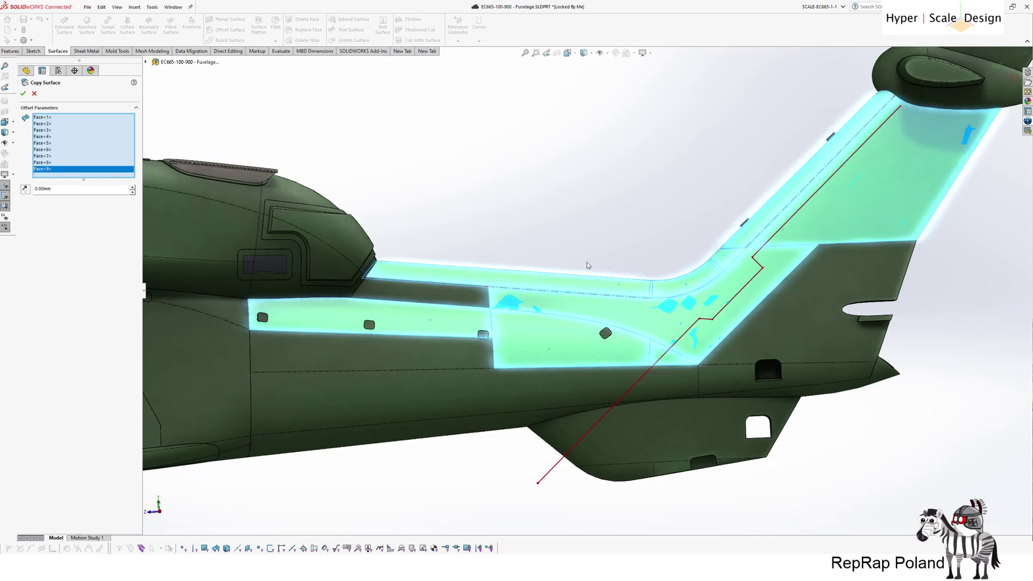
left_click(446, 296)
Add the matching starboard fairing, tail boom and fin faces to the offset and create the copied surface
middle_click_drag(610, 173, 542, 331)
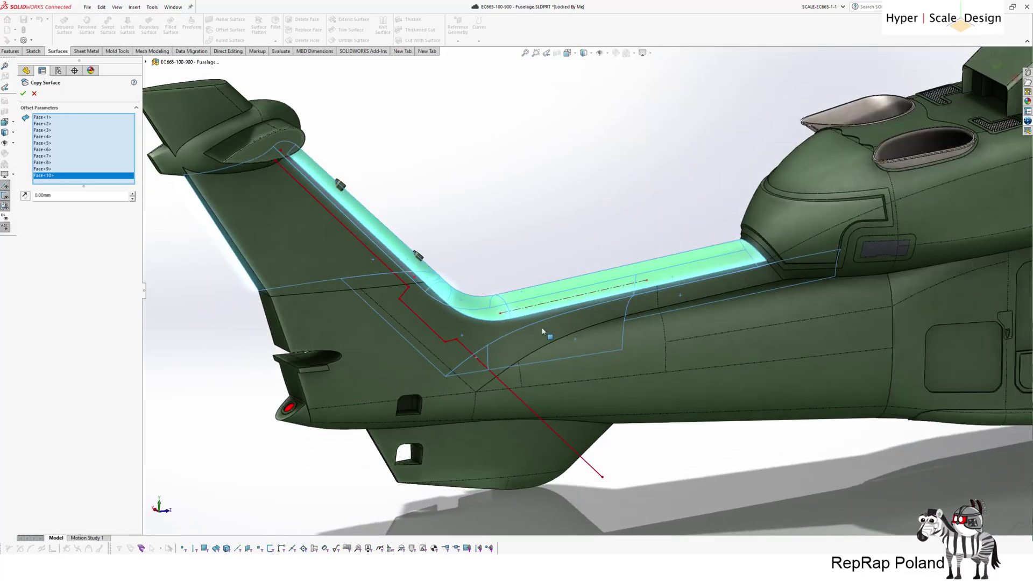
left_click(541, 333)
left_click(394, 276)
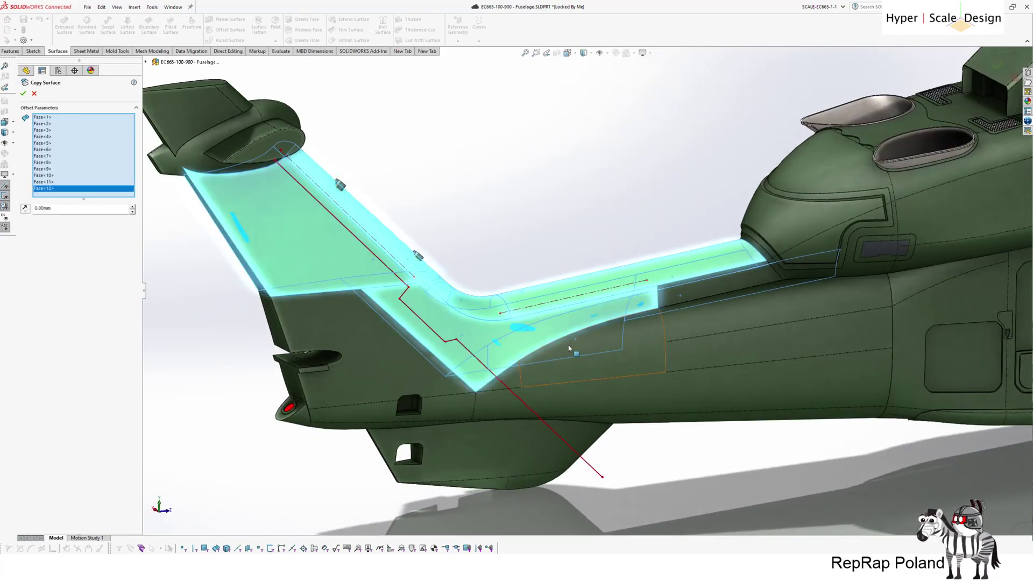
left_click(514, 375)
left_click(610, 340)
left_click(707, 306)
left_click(706, 287)
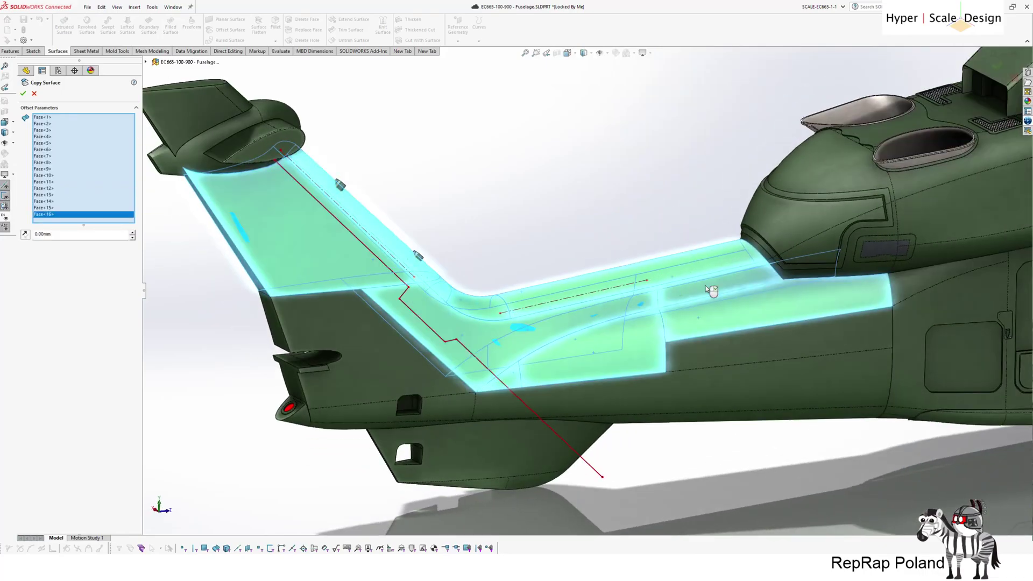
middle_click_drag(706, 286, 585, 136)
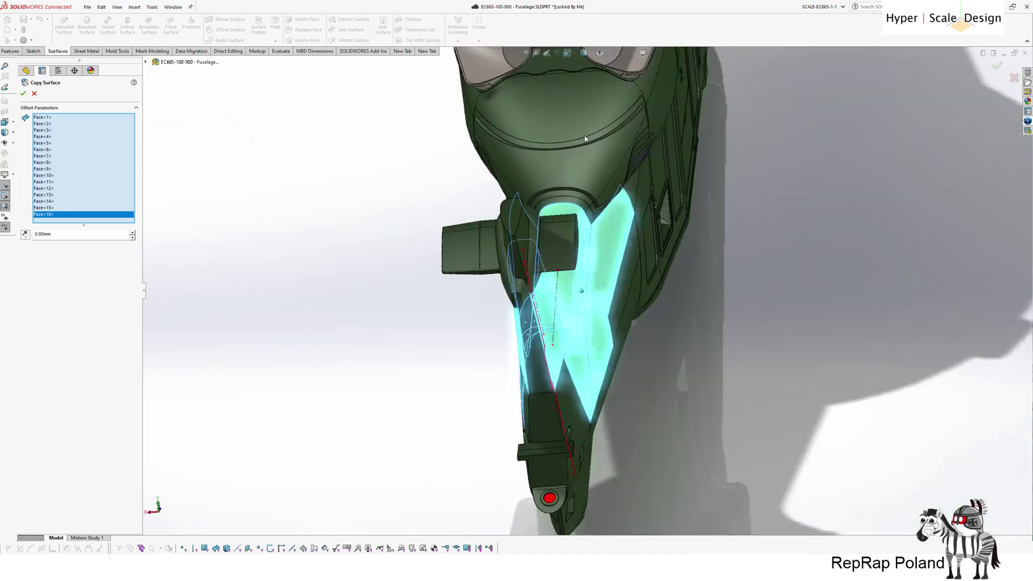
key("ctrl+shift+z")
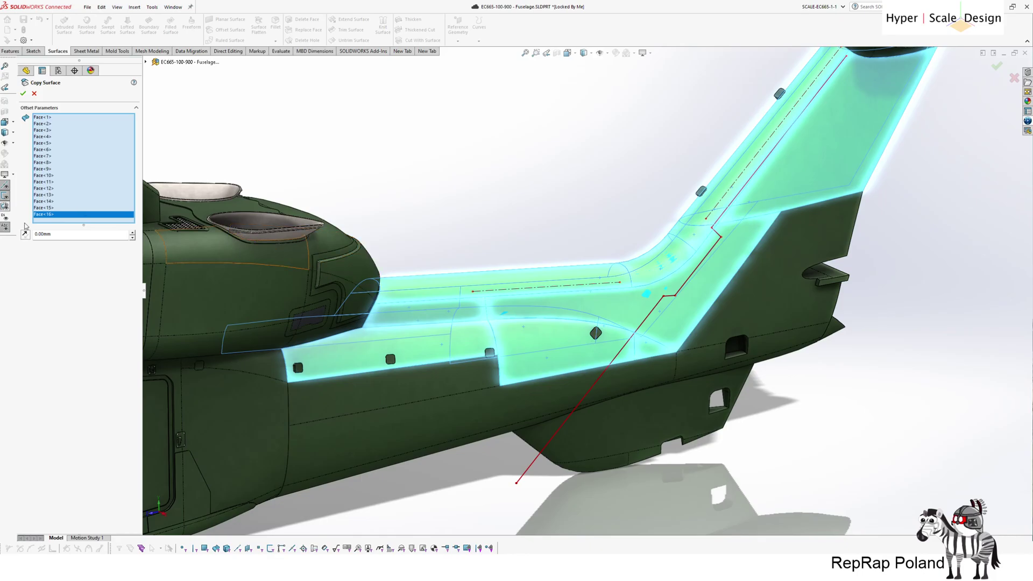
left_click(23, 93)
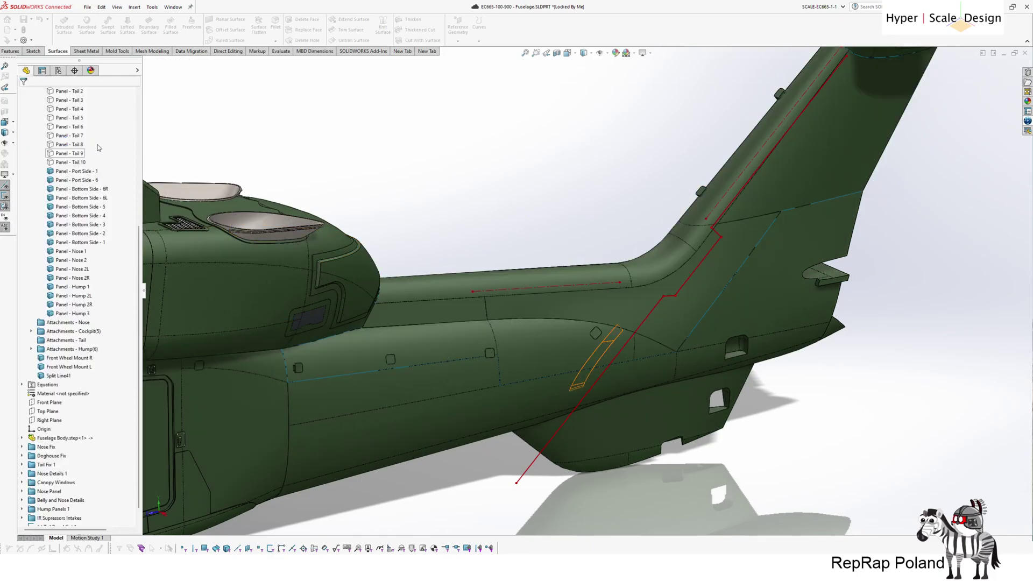
Hide all solid bodies to isolate the copied tail surface and the panel cut sketch
scroll(93, 226, "up", 3)
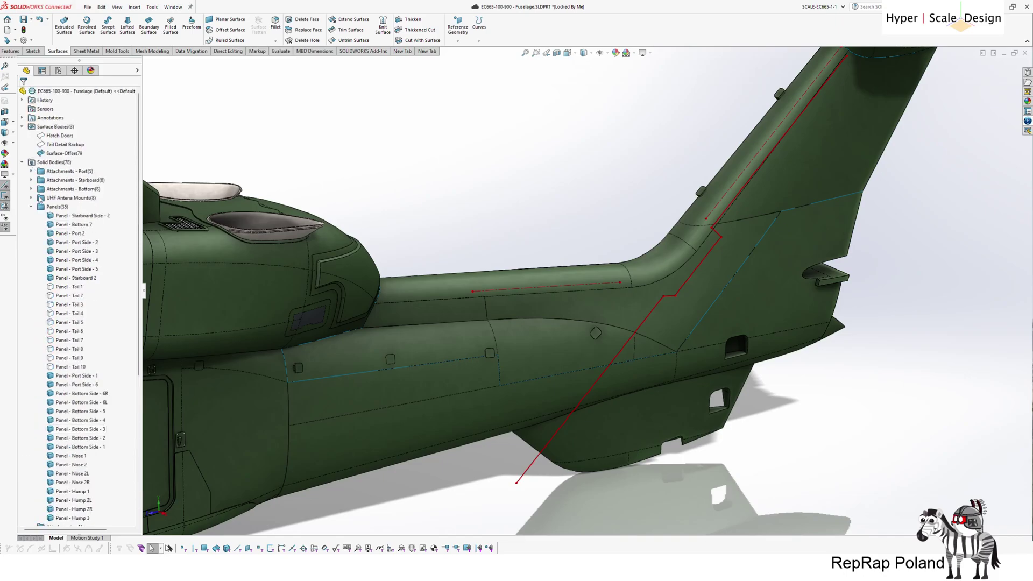
right_click(54, 162)
left_click(66, 151)
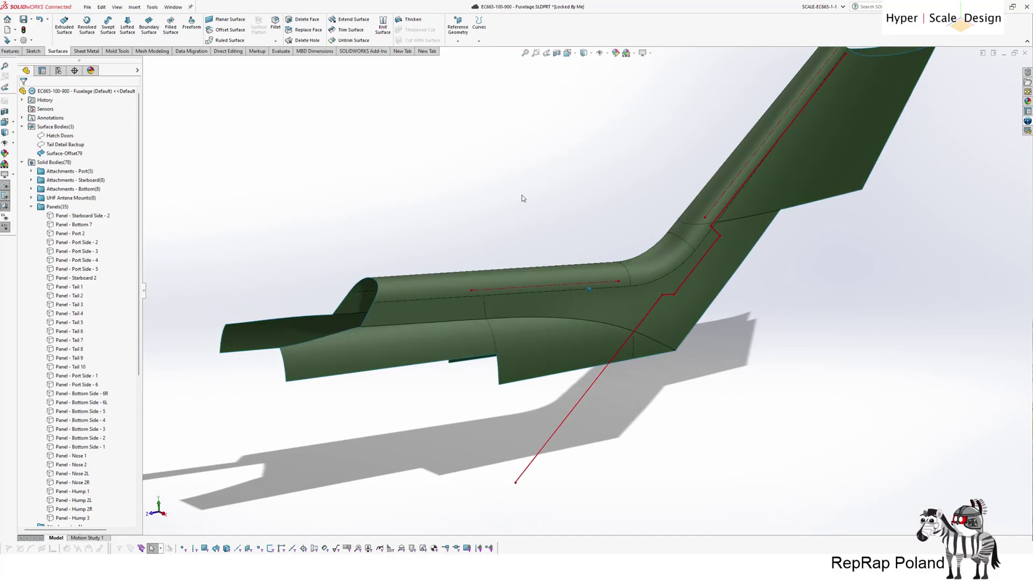
Sweep a 48 mm diameter circular surface along the port-side edges where the tail boom meets the lower fairing
scroll(586, 299, "down", 2)
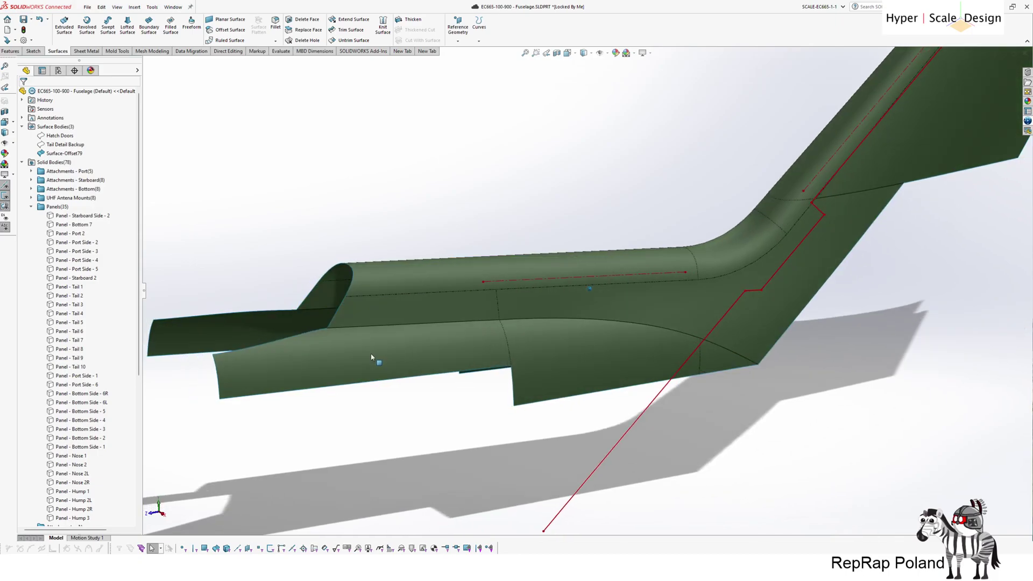
middle_click_drag(371, 356, 308, 351)
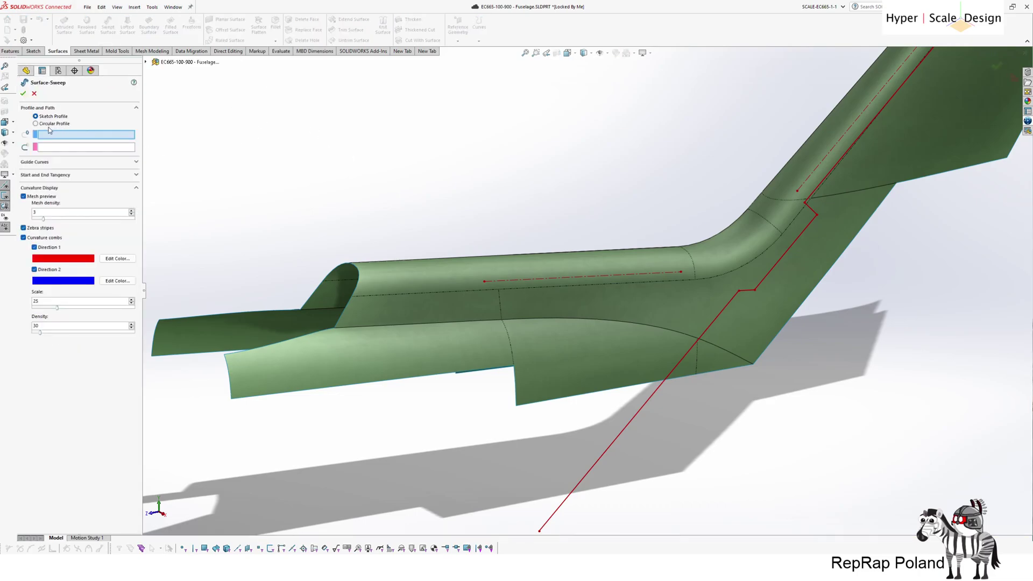
left_click(37, 124)
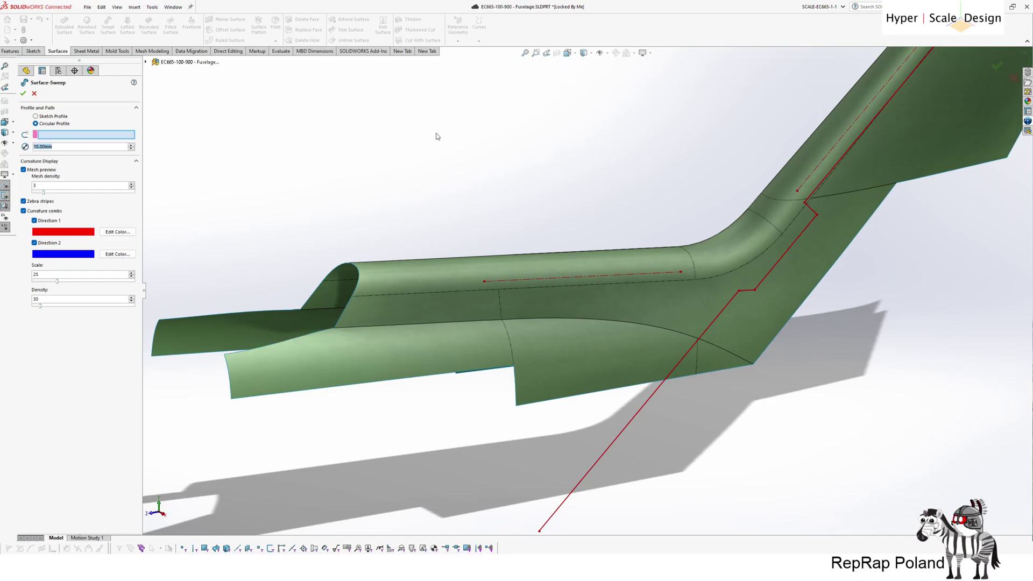
type("48")
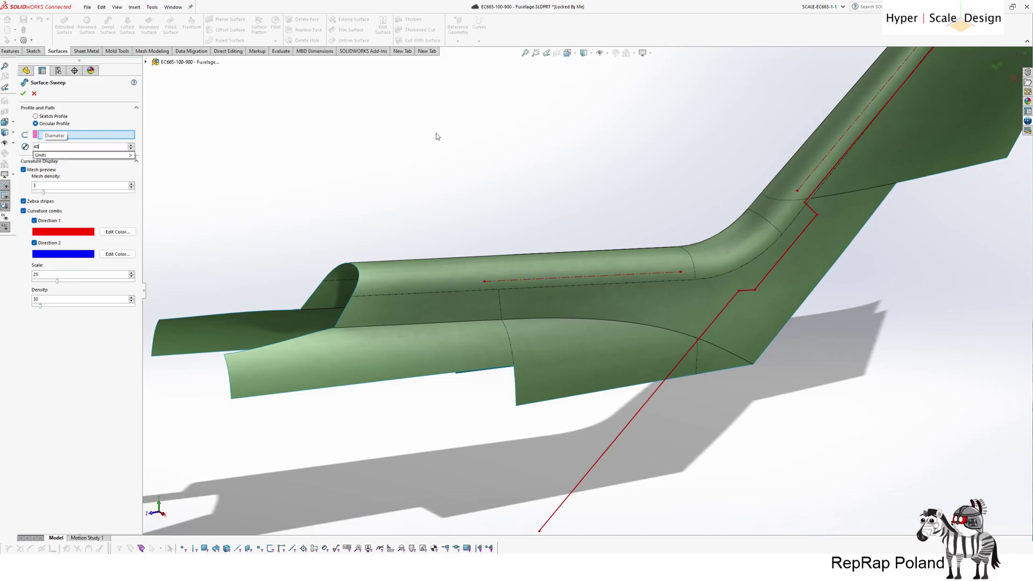
key("Return")
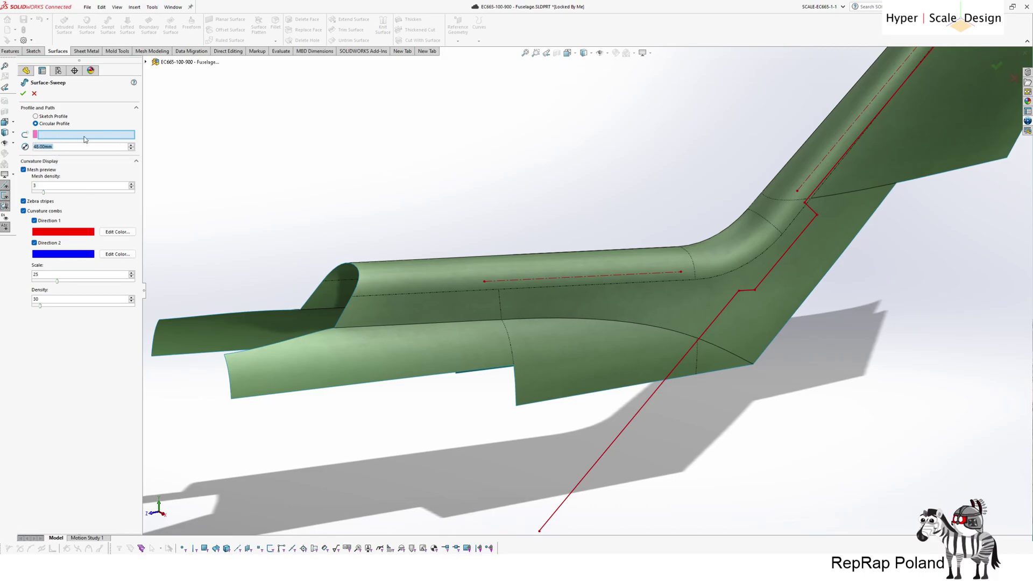
right_click(339, 125)
left_click(374, 150)
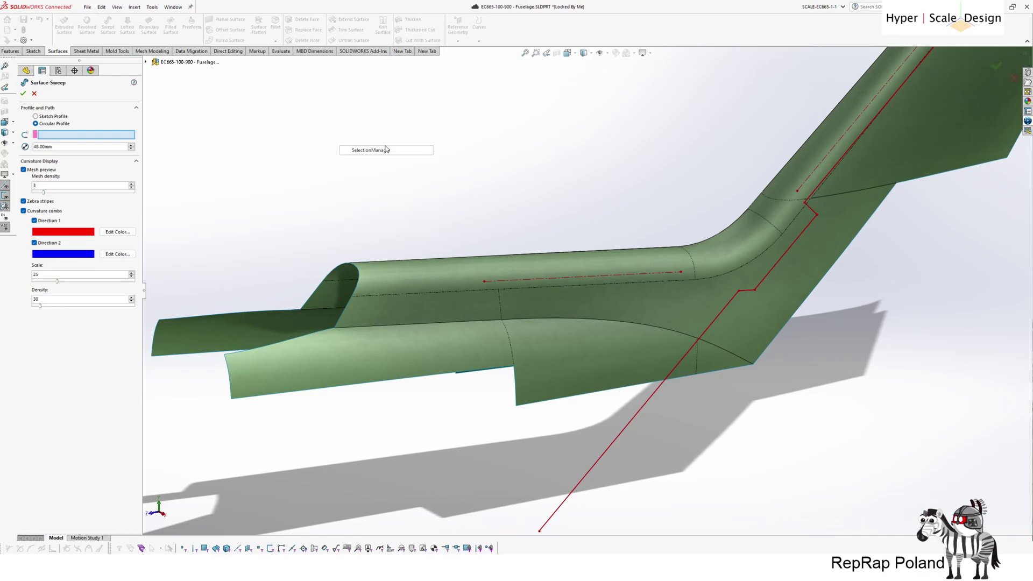
left_click(395, 326)
left_click(535, 321)
left_click(729, 354)
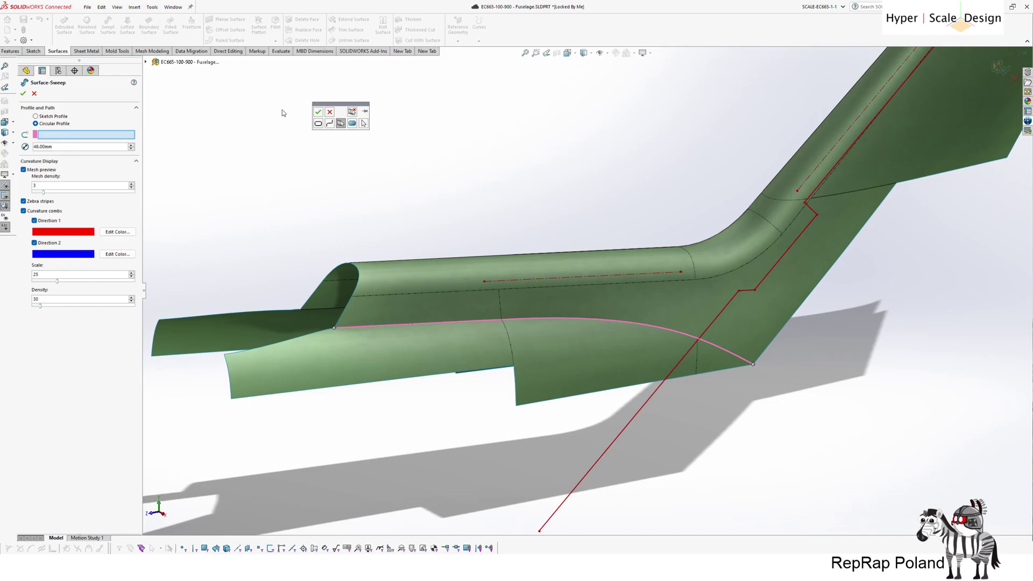
left_click(318, 112)
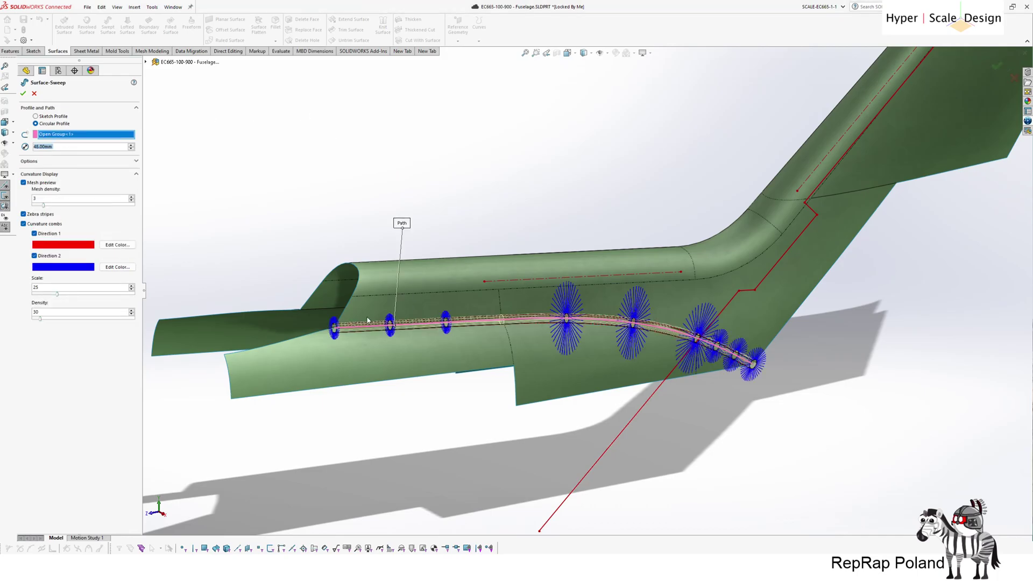
left_click(24, 93)
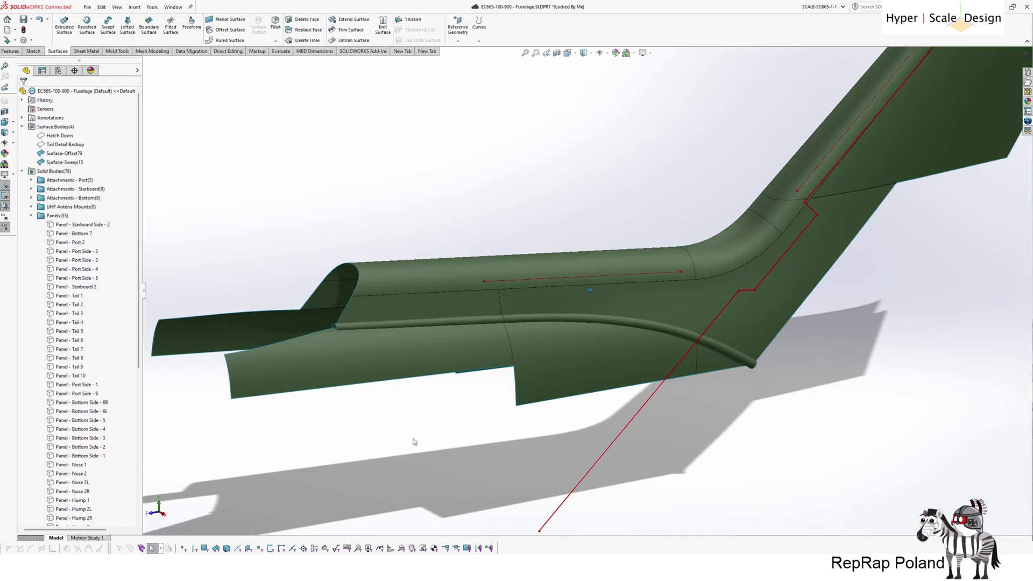
Start a 500 mm same-surface extension from the forward open edge of the swept tube
middle_click_drag(414, 442, 798, 307)
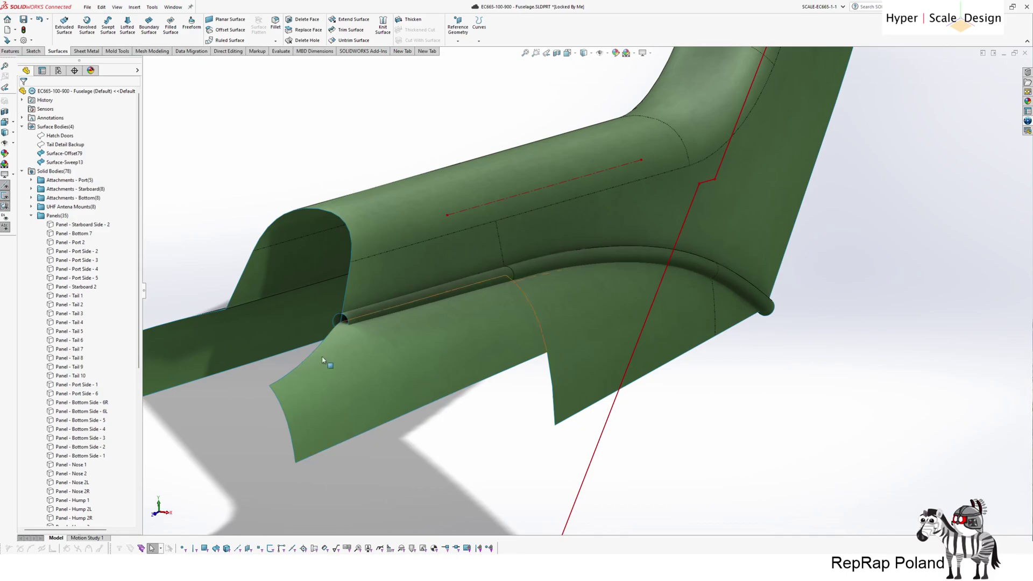
middle_click_drag(318, 406, 431, 339)
scroll(463, 385, "down", 3)
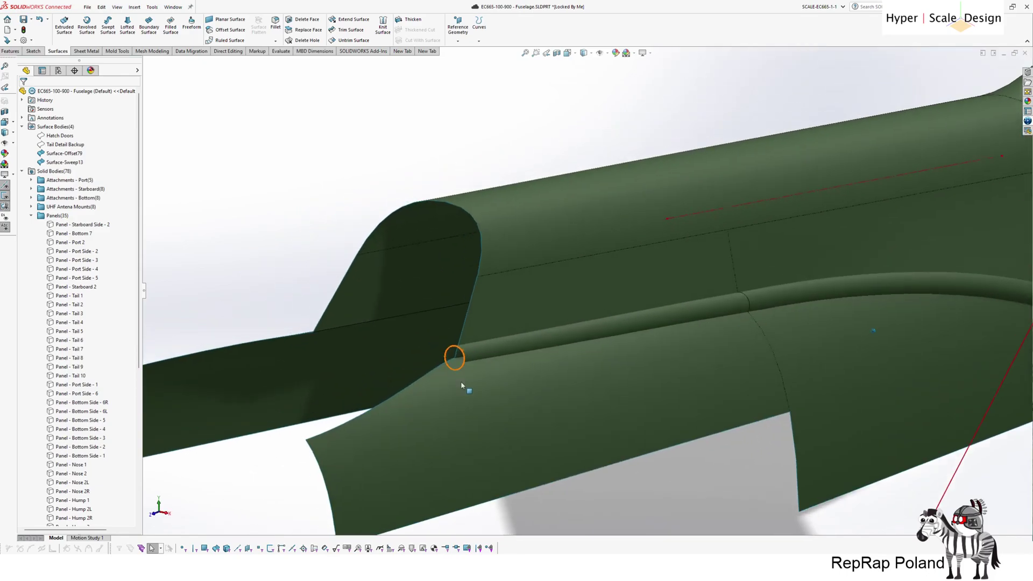
scroll(508, 383, "up", 3)
middle_click_drag(507, 377, 474, 359)
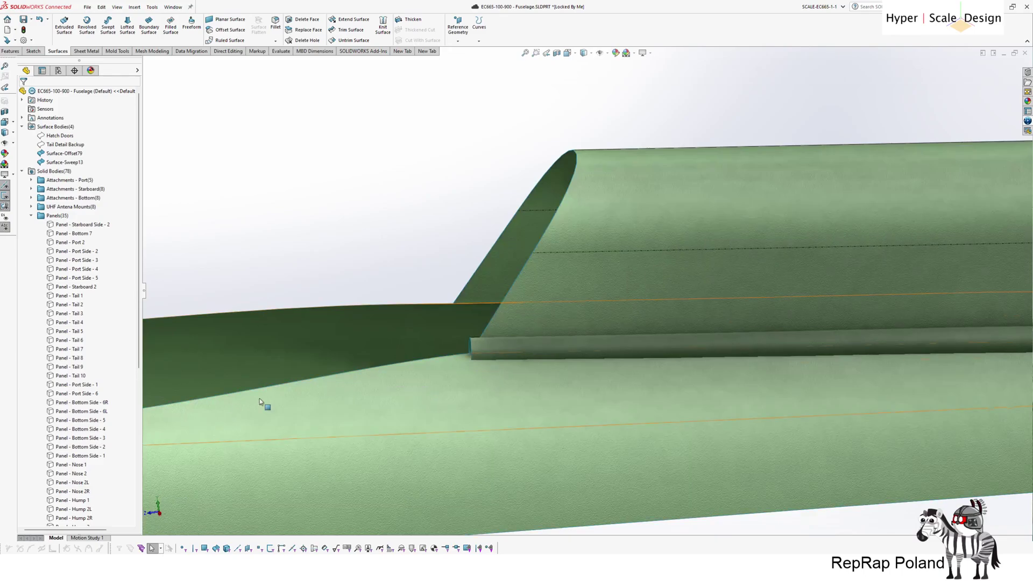
middle_click_drag(486, 365, 491, 339)
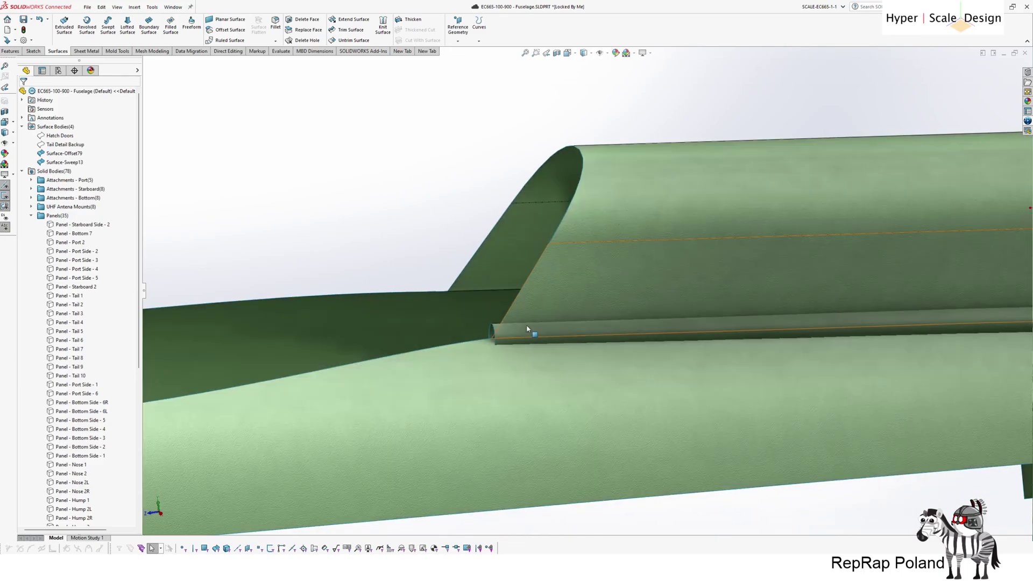
left_click(350, 19)
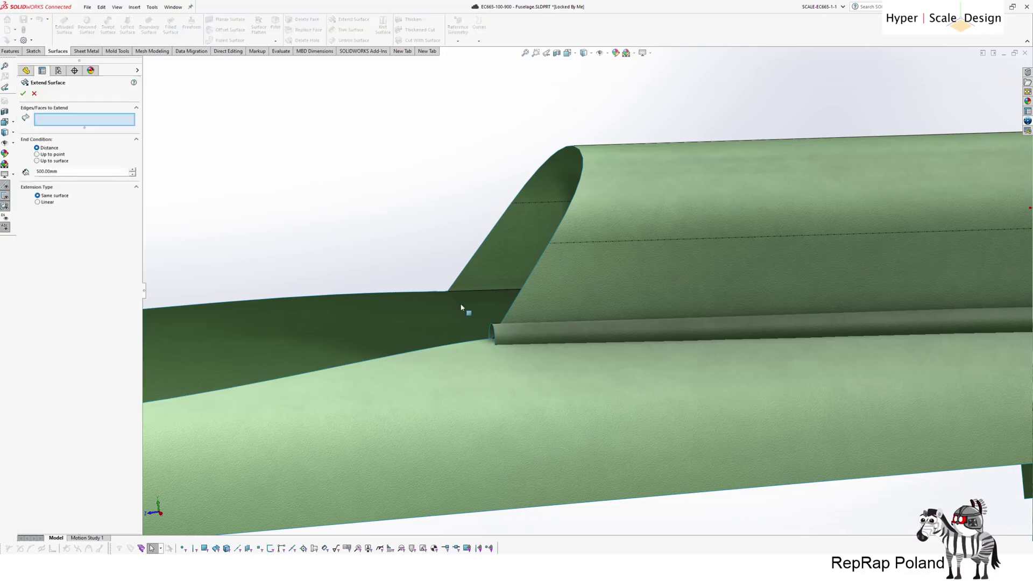
left_click(493, 334)
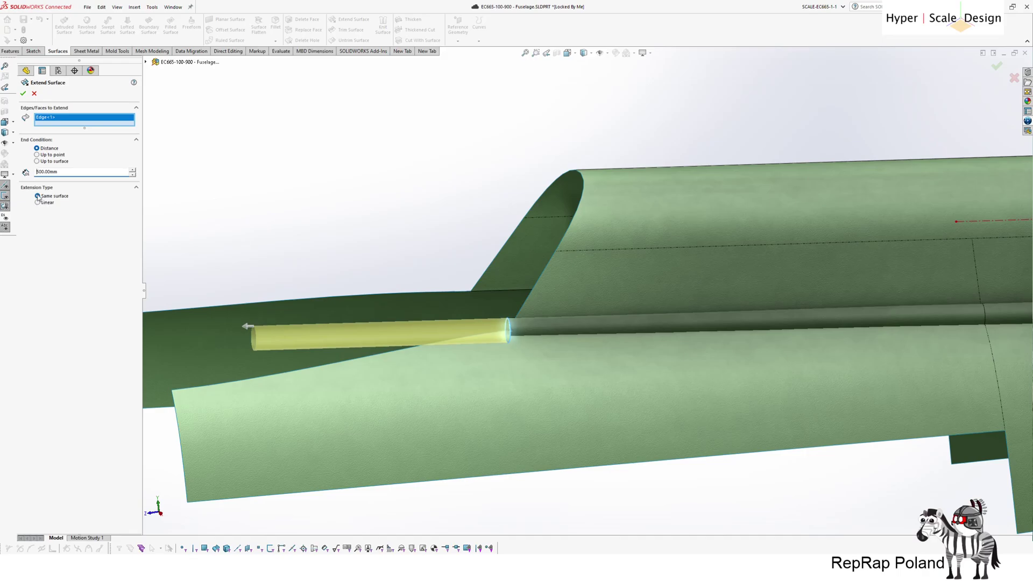
Add the aft open edge of the swept tube to the surface extension and create it
scroll(360, 199, "up", 4)
scroll(834, 364, "down", 4)
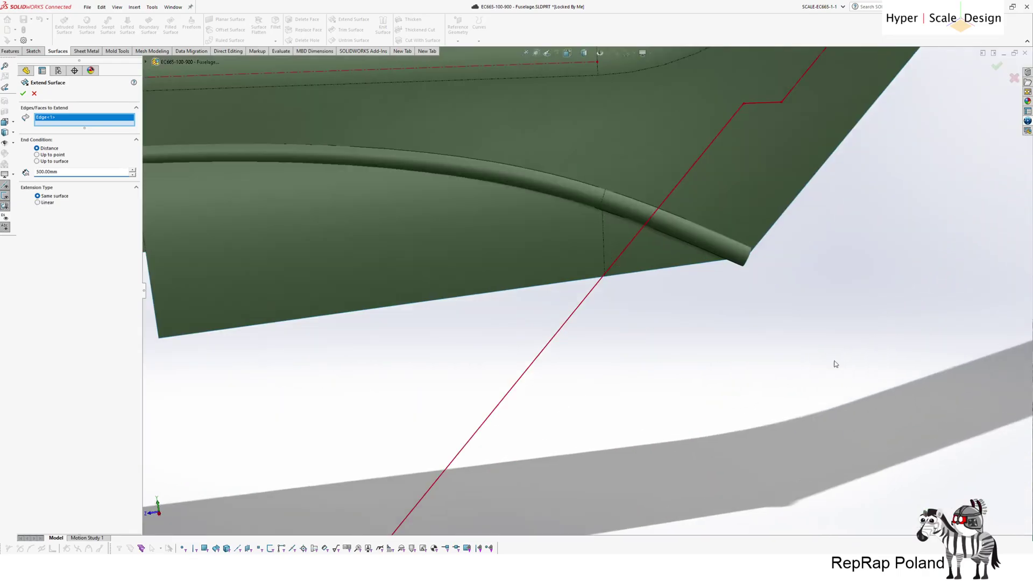
middle_click_drag(835, 364, 738, 262)
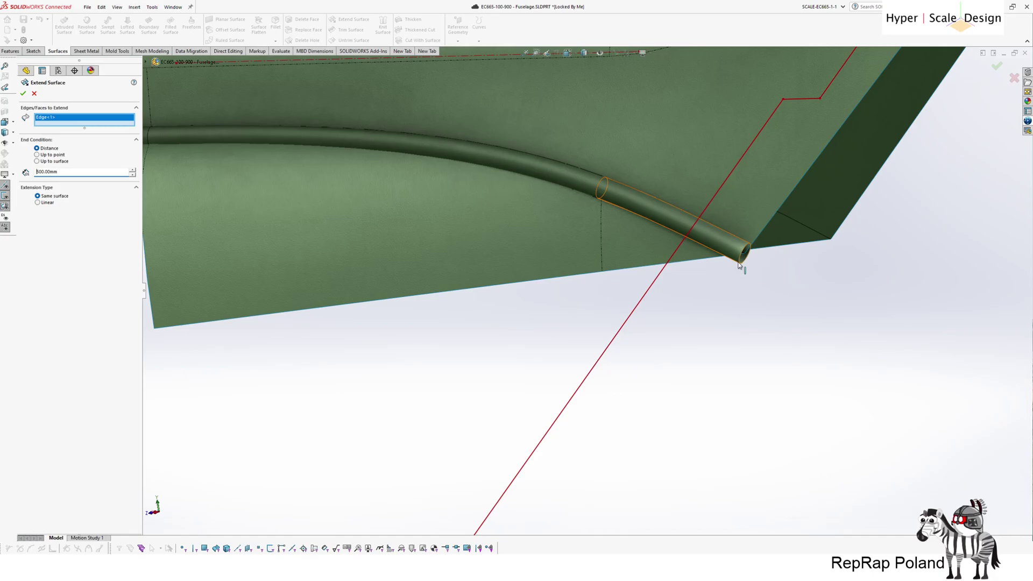
left_click(742, 261)
middle_click_drag(646, 418, 530, 263)
left_click(23, 94)
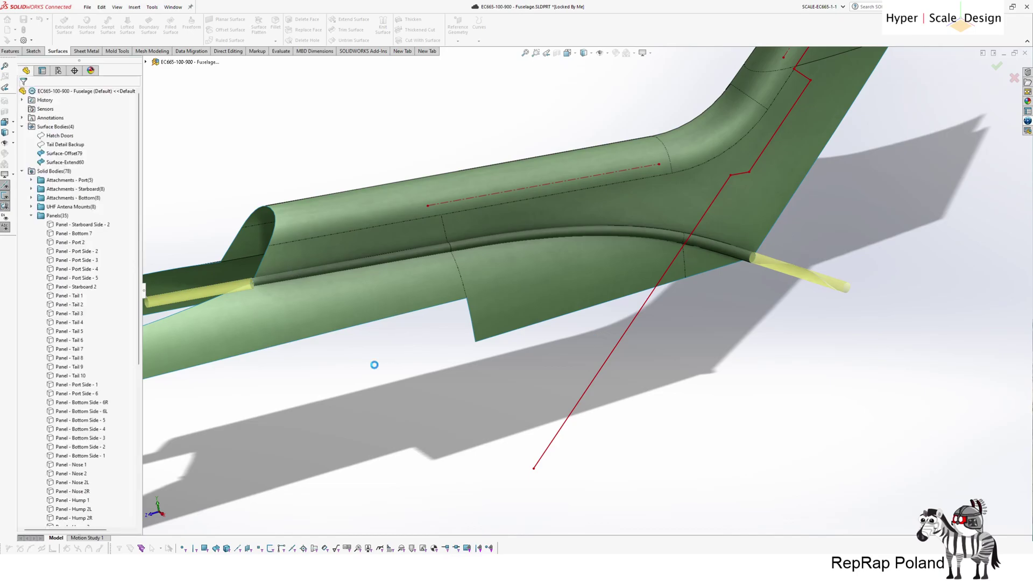
Mirror the extended tube surface body about the Right Plane
mouse_move(730, 264)
middle_mouse_down()
mouse_move(496, 288)
mouse_move(603, 224)
mouse_move(360, 117)
mouse_move(547, 268)
mouse_move(793, 290)
mouse_move(565, 269)
middle_mouse_up()
left_click(20, 52)
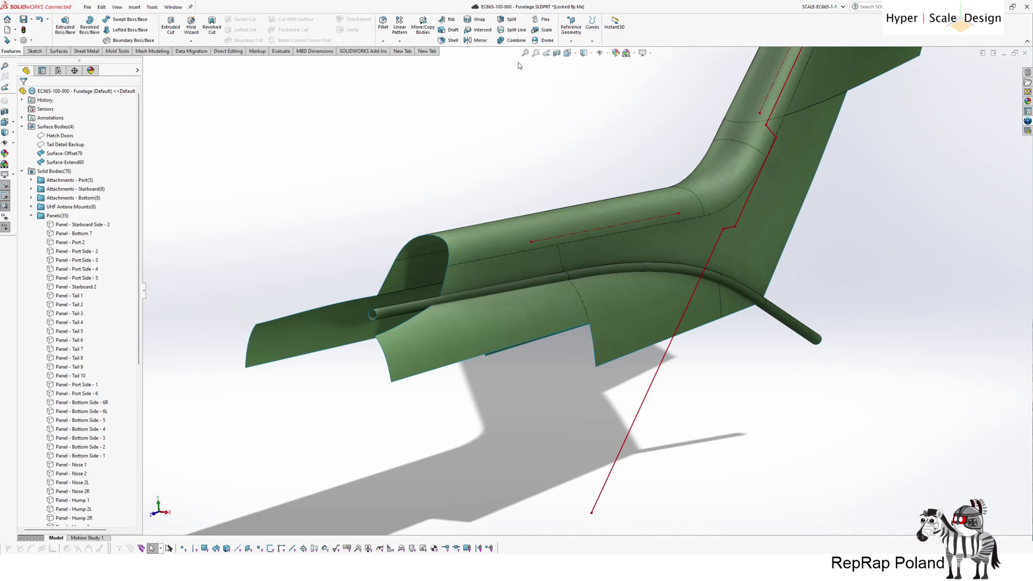
left_click(476, 40)
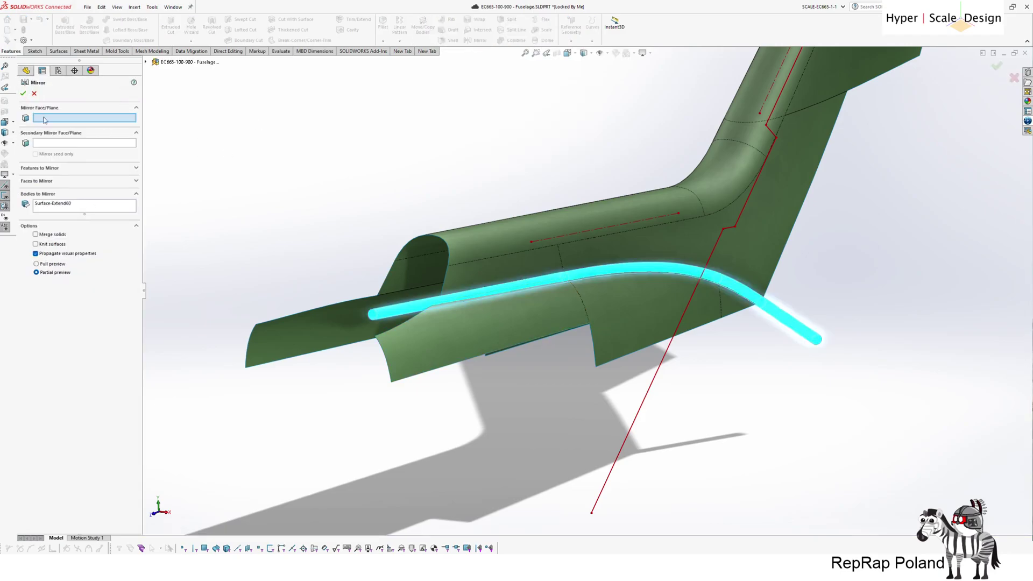
left_click(146, 62)
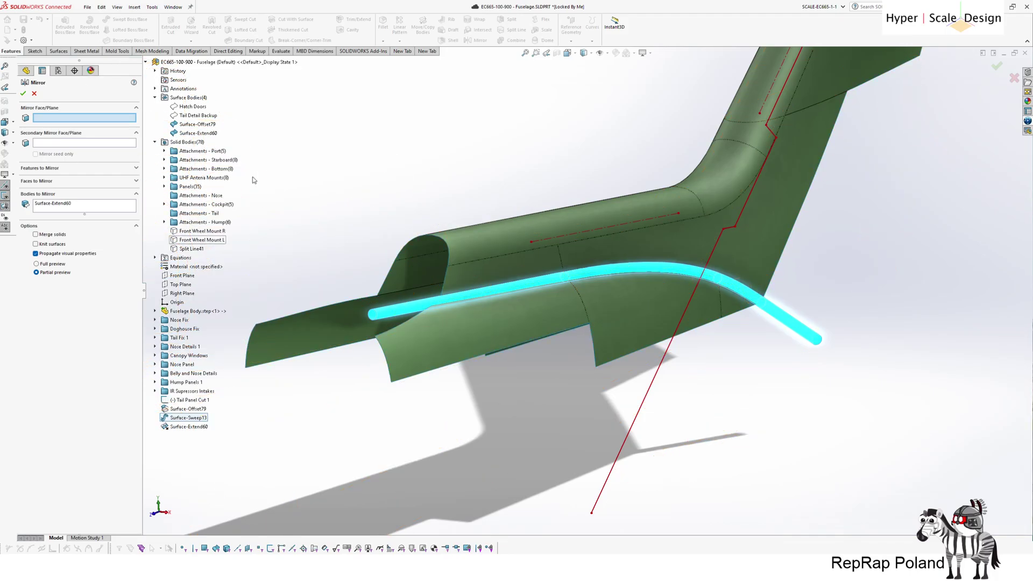
left_click(181, 293)
left_click(23, 94)
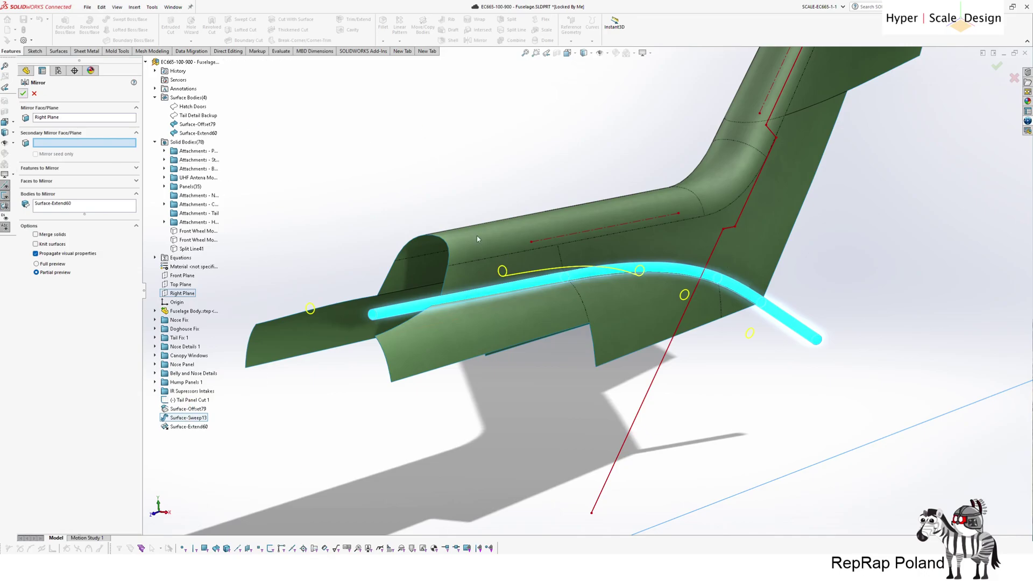
Trim the copied tail surface with the port-side tube, removing the fairing portion below it
middle_click_drag(563, 389, 496, 439)
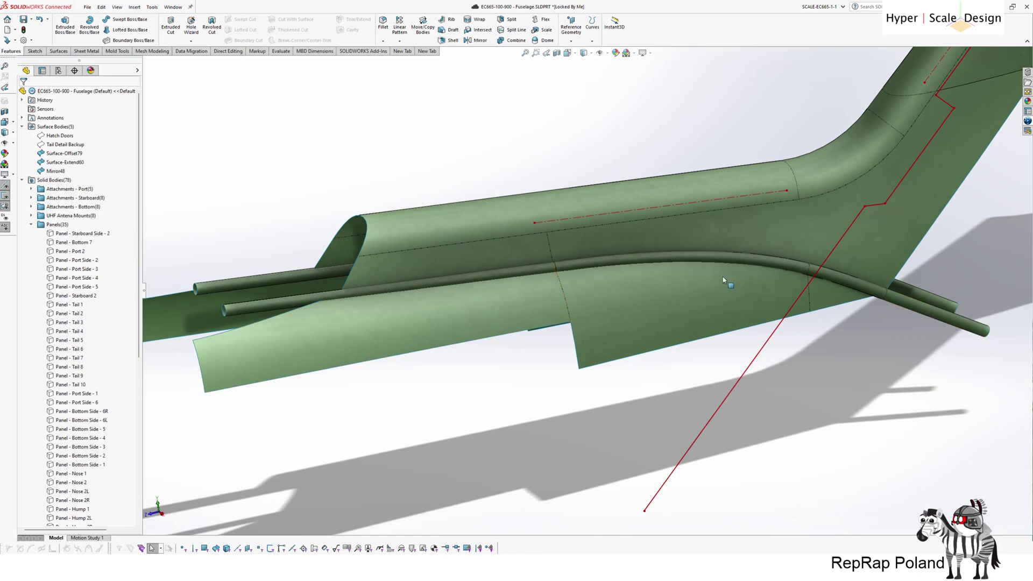
left_click(37, 52)
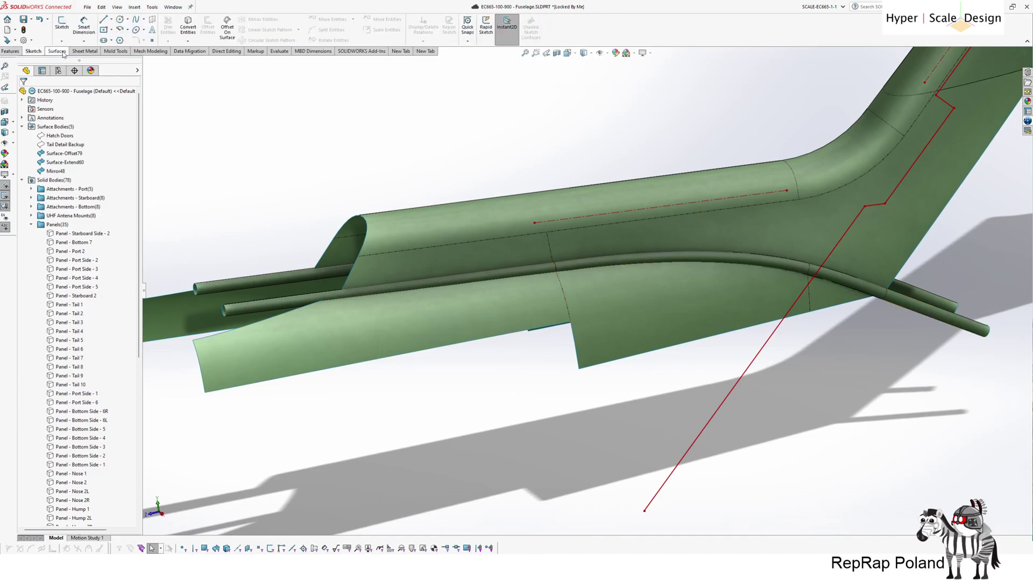
left_click(59, 51)
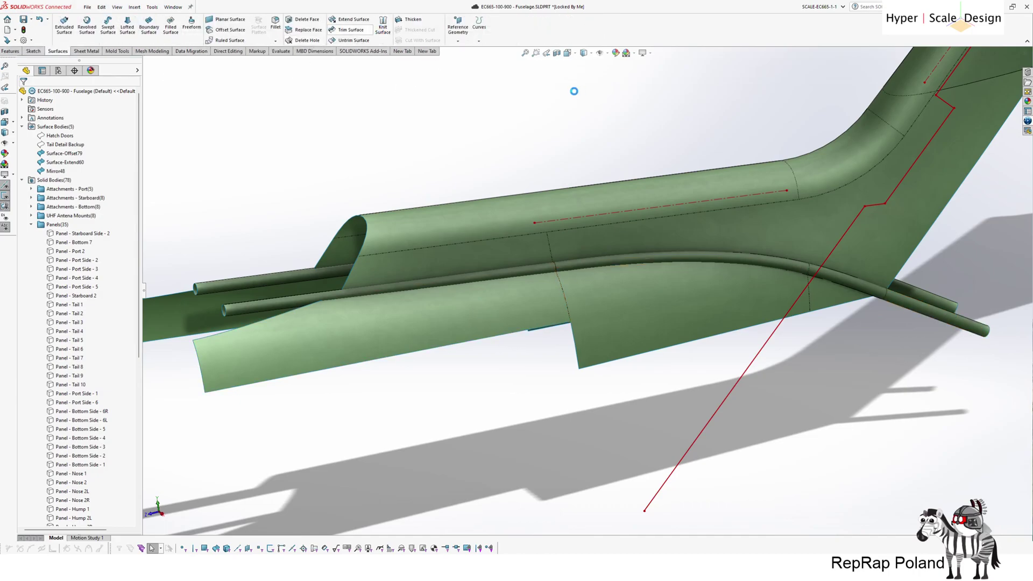
left_click(351, 29)
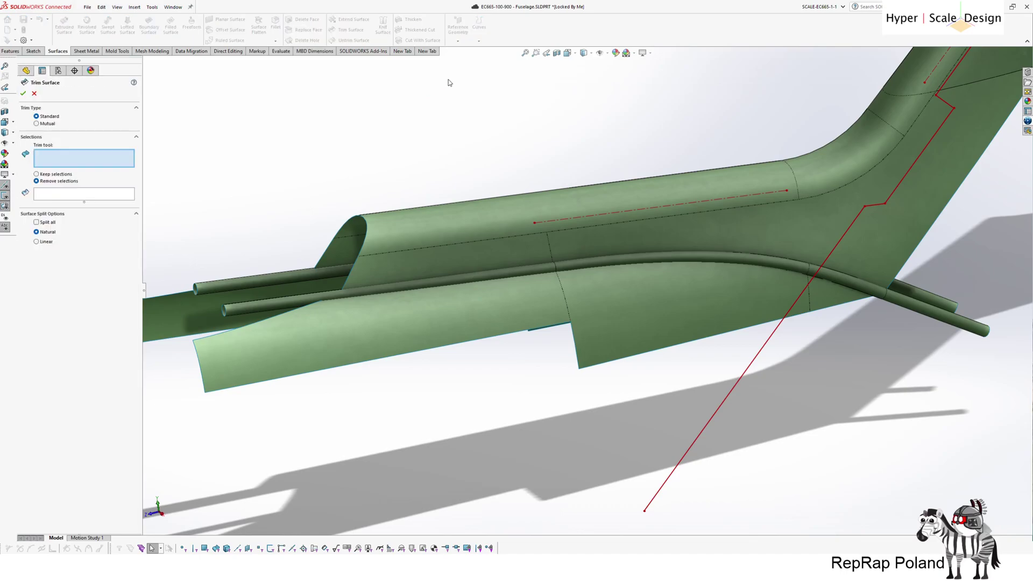
left_click(265, 306)
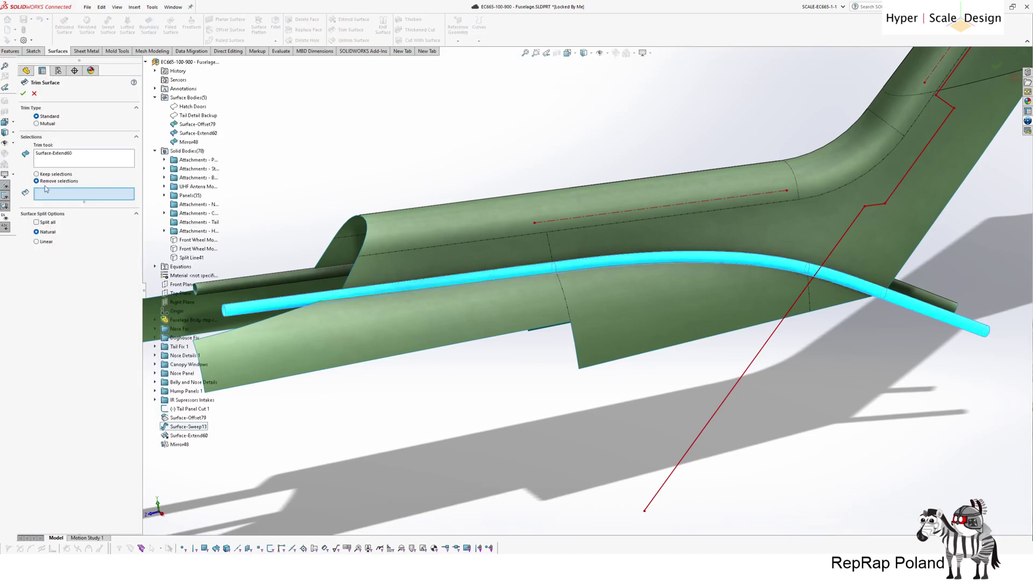
left_click(466, 326)
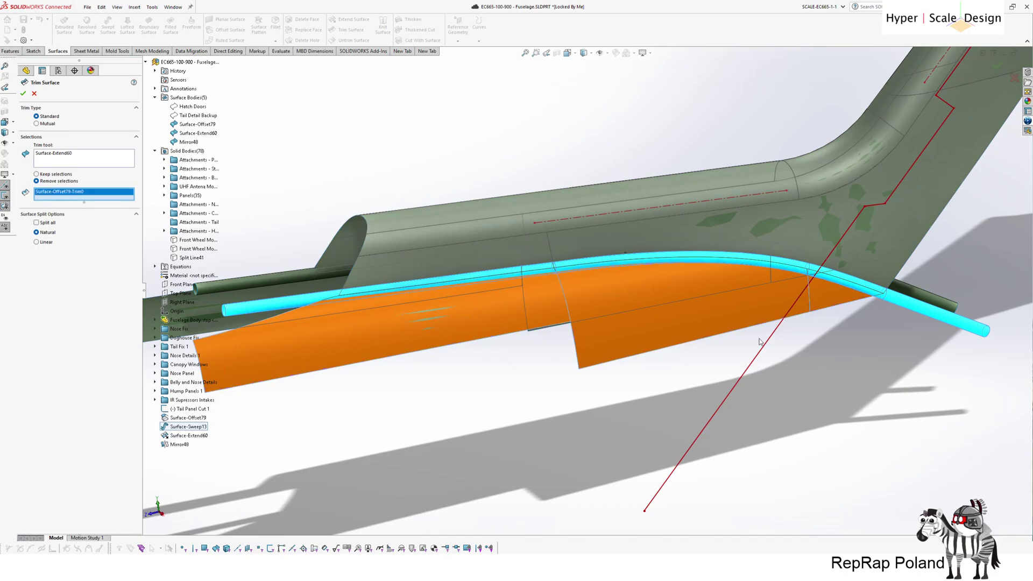
left_click(23, 94)
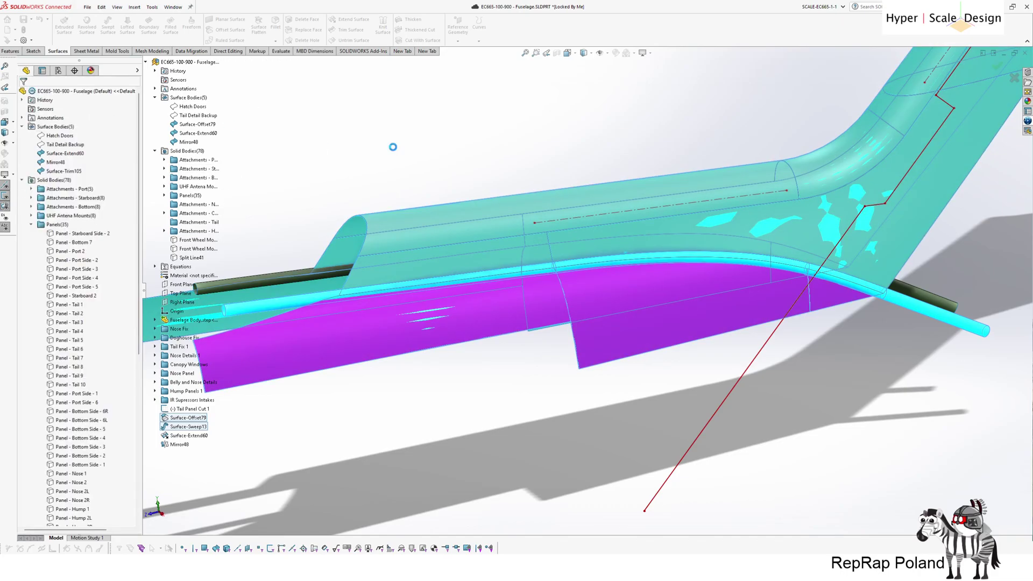
Trim the copied tail surface with the mirrored starboard tube, removing the fairing portion below it
left_click(342, 30)
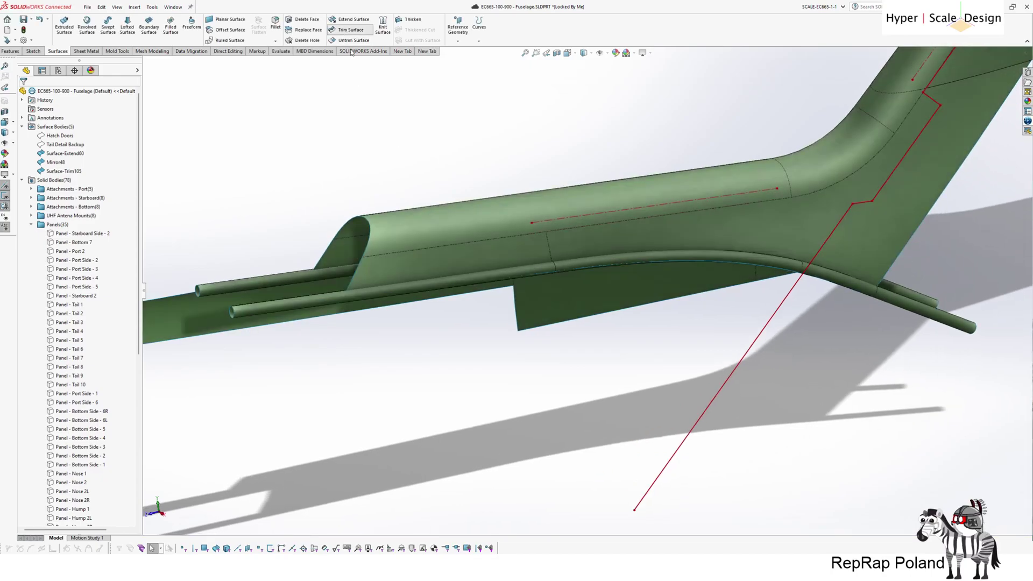
middle_click_drag(294, 172, 324, 286)
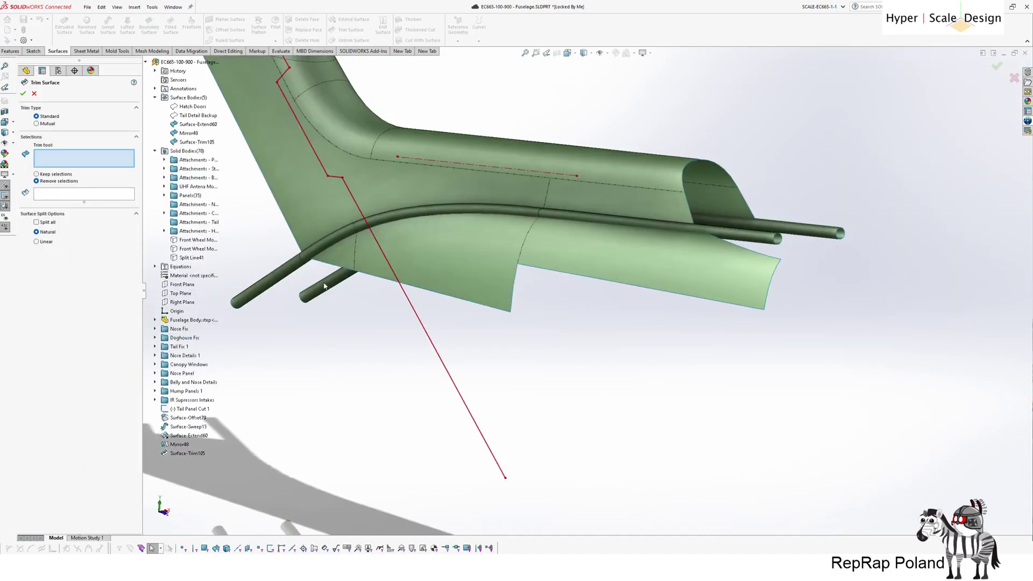
left_click(263, 279)
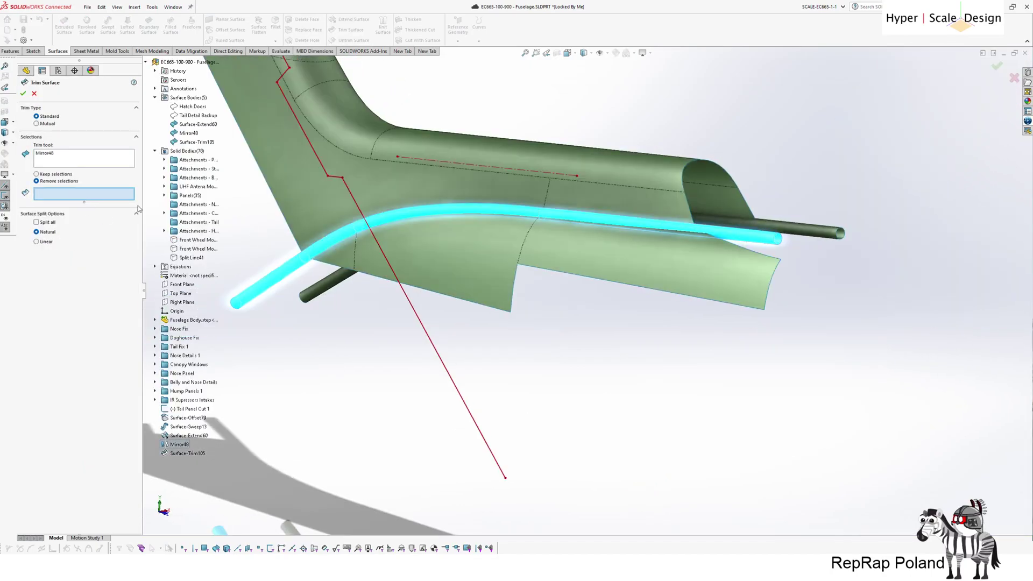
left_click(492, 264)
left_click(23, 96)
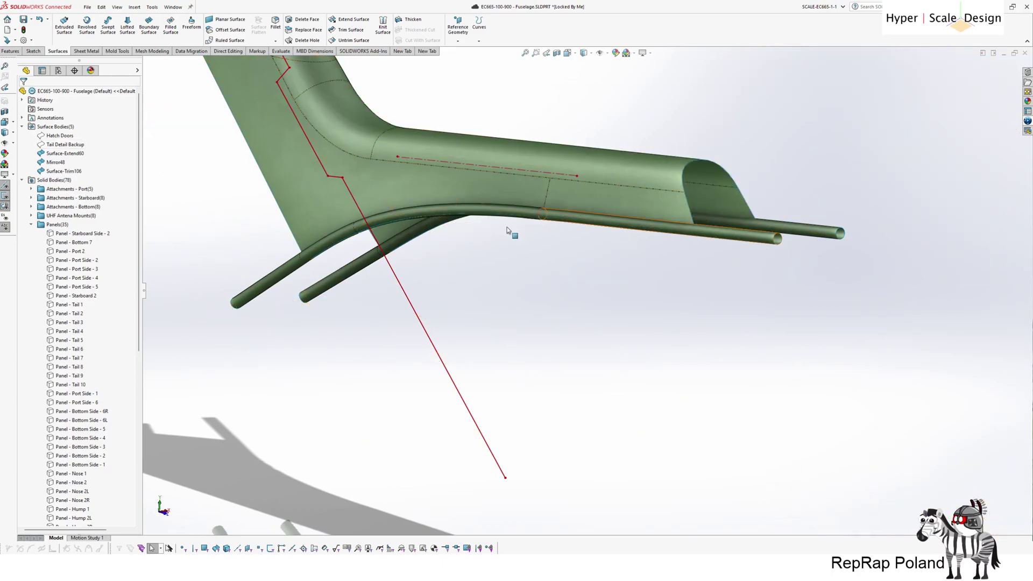
Delete the extended and mirrored tube surface bodies used for trimming
left_click(56, 162)
left_click(56, 153, "ctrl")
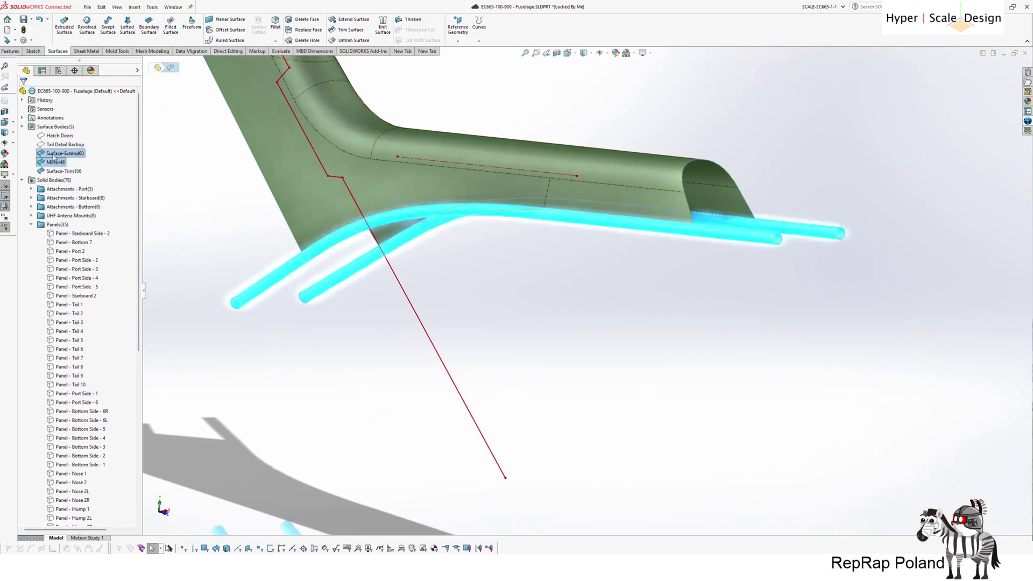
right_click(57, 155)
left_click(89, 211)
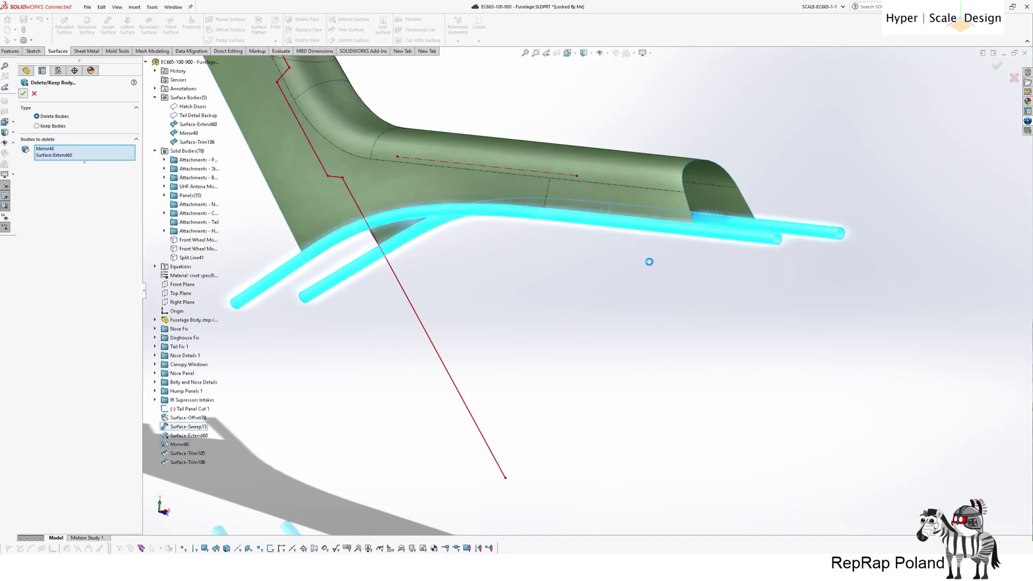
Finish deleting the two tube bodies and trim the tail surface with the Tail Panel Cut 1 sketch, removing the rear portions on both sides
key("Return")
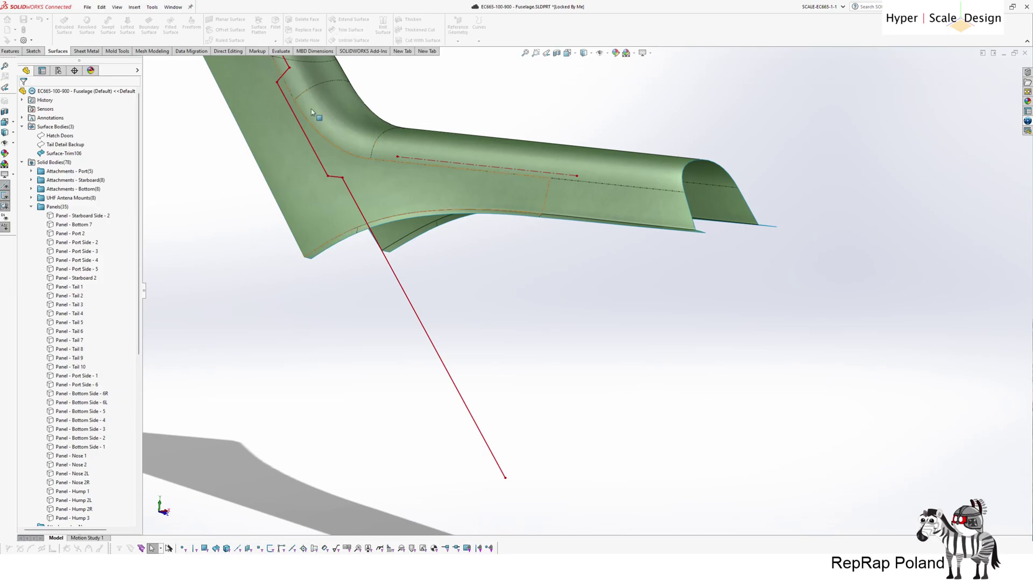
left_click(342, 32)
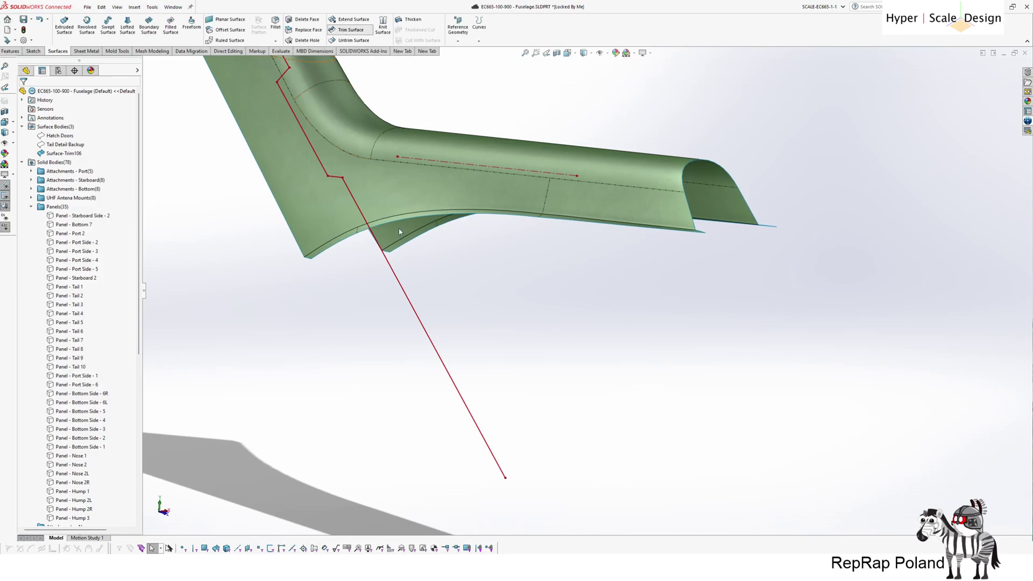
left_click(396, 270)
mouse_move(341, 295)
middle_mouse_down()
mouse_move(337, 256)
mouse_move(384, 345)
mouse_move(450, 302)
middle_mouse_up()
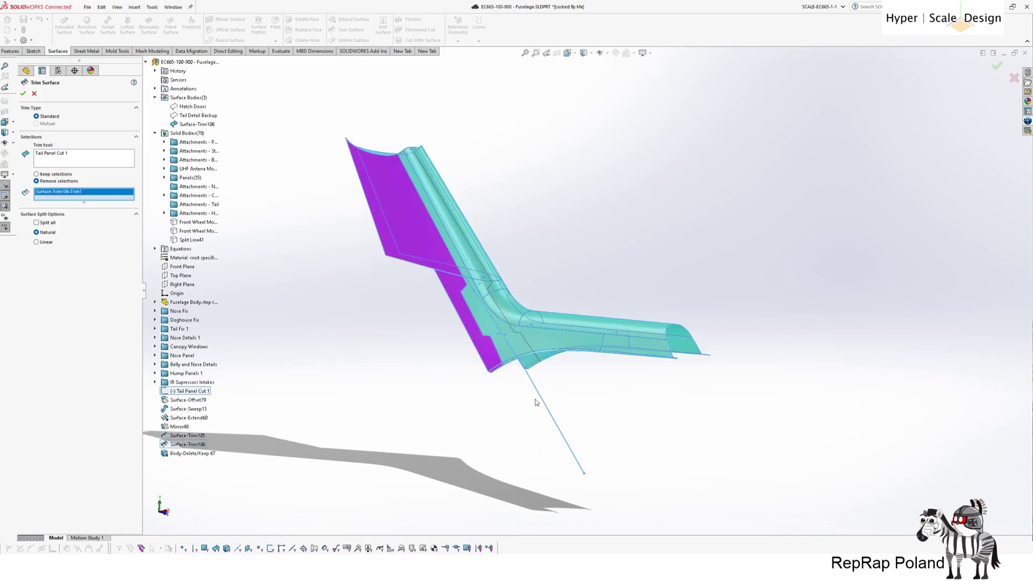
middle_click_drag(595, 415, 500, 343)
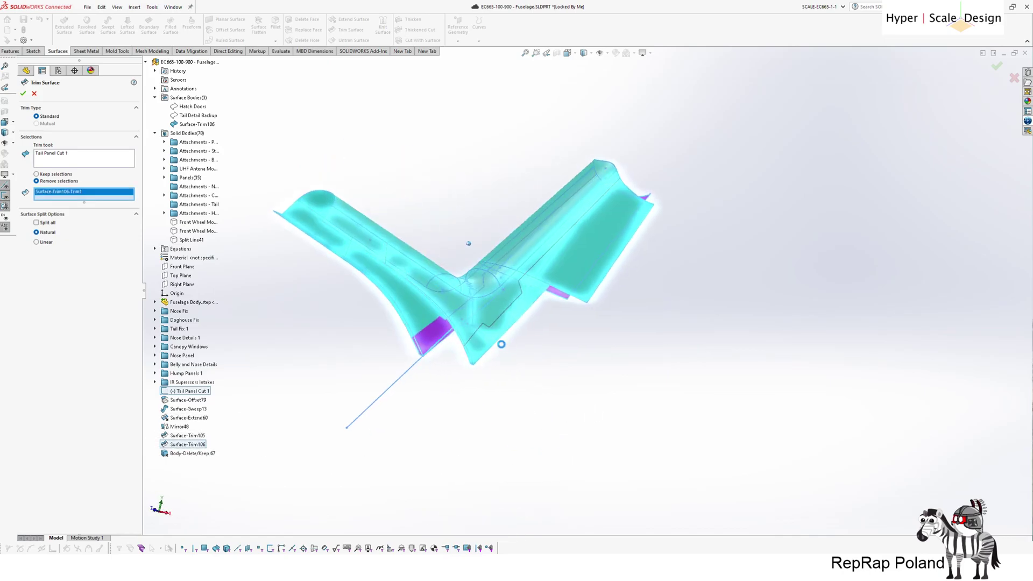
left_click(494, 341)
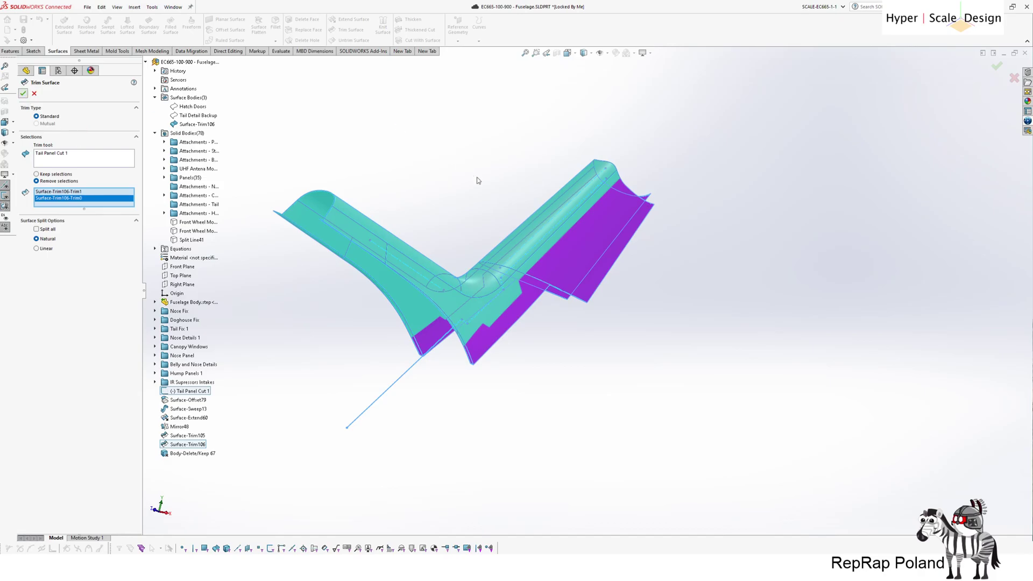
key("Return")
Thicken the trimmed tail surface by 6.40 mm as a separate body, without merging the result
scroll(457, 173, "down", 5)
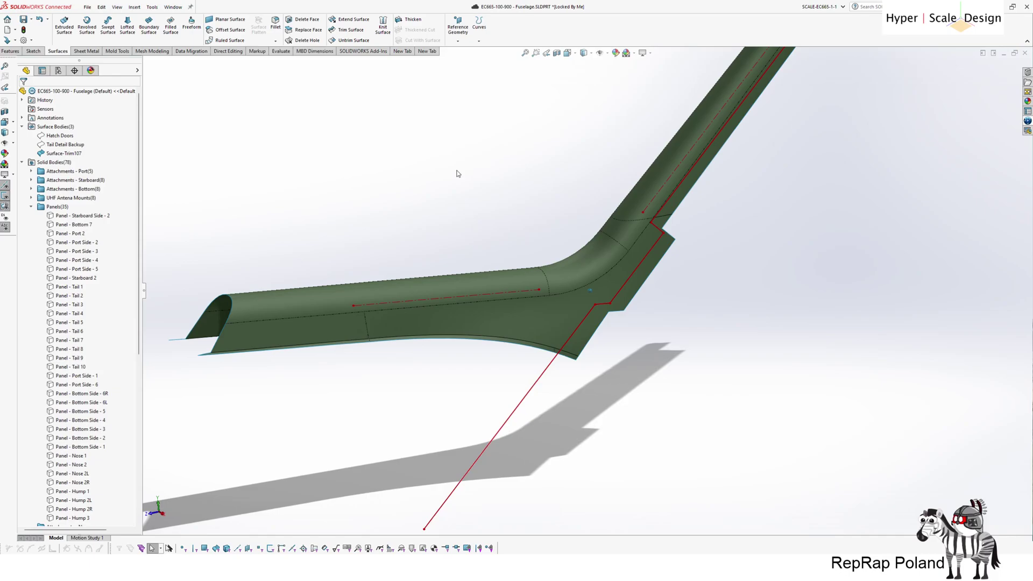
middle_click_drag(457, 174, 429, 178)
middle_click_drag(551, 131, 510, 192)
middle_click_drag(393, 355, 443, 324)
scroll(428, 382, "down", 4)
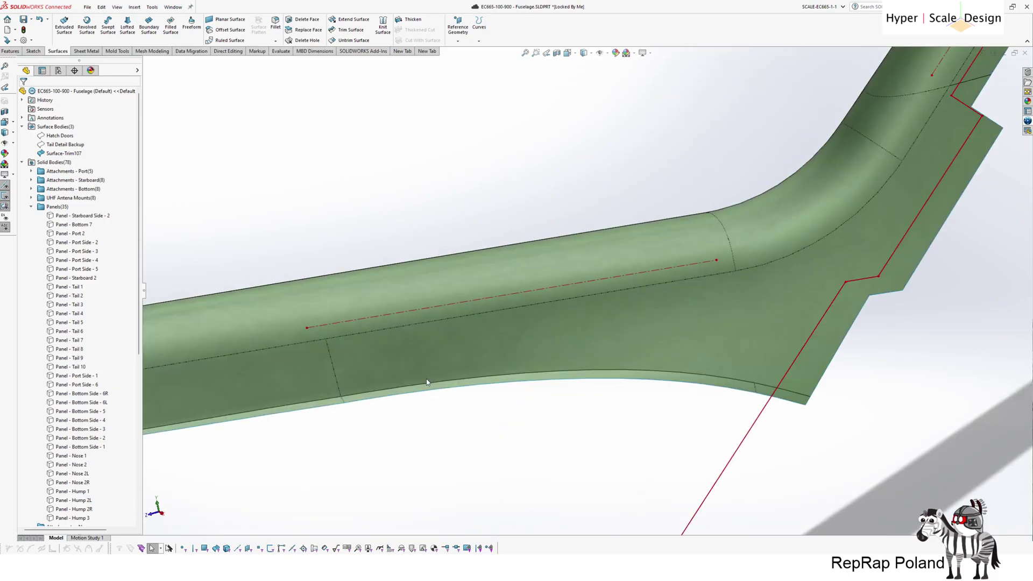
middle_click_drag(426, 382, 322, 469)
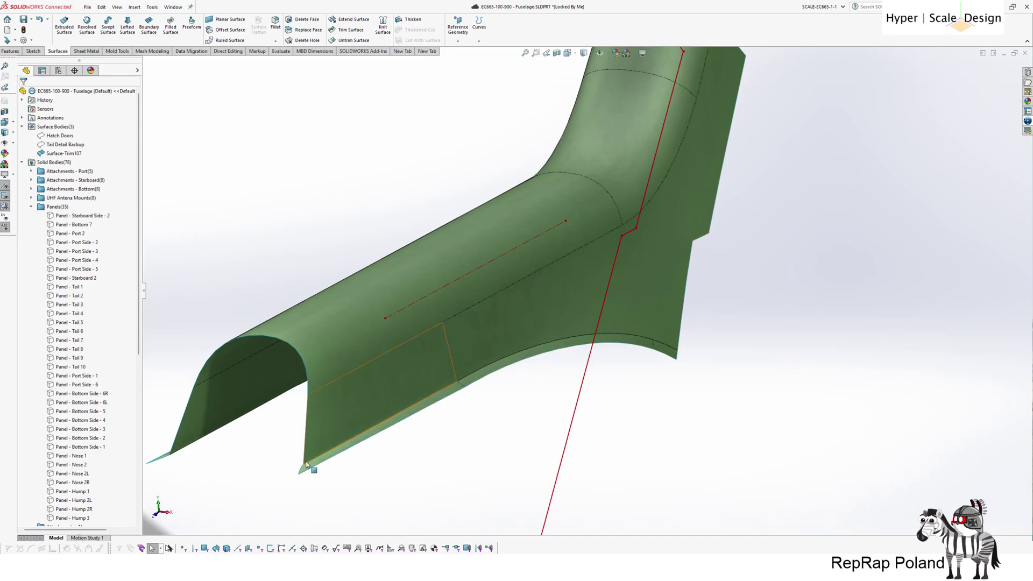
left_click(415, 20)
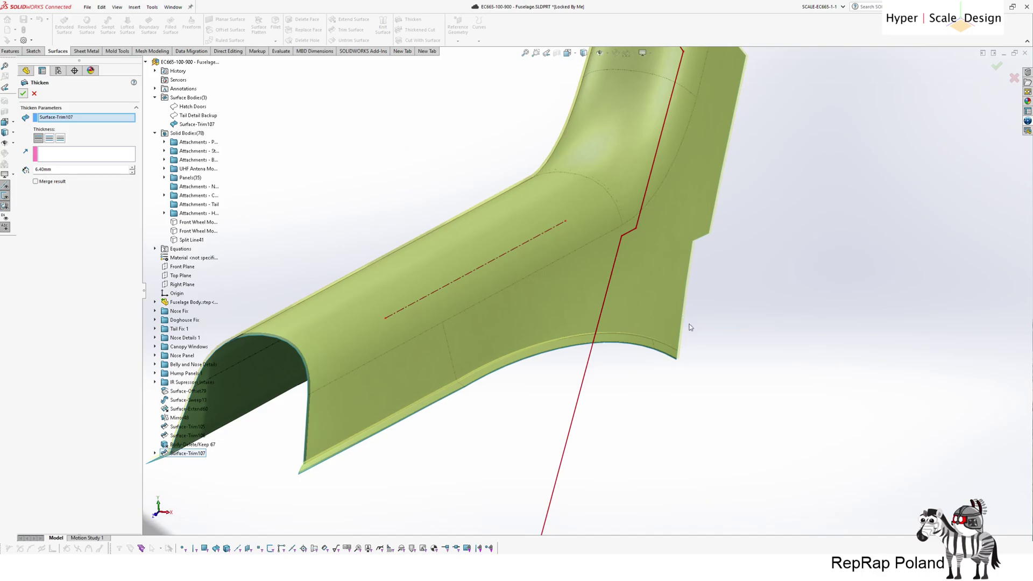
key("Return")
Hide the Tail Panel Cut 1 sketch and show the Split Line41 fuselage body
right_click(587, 374)
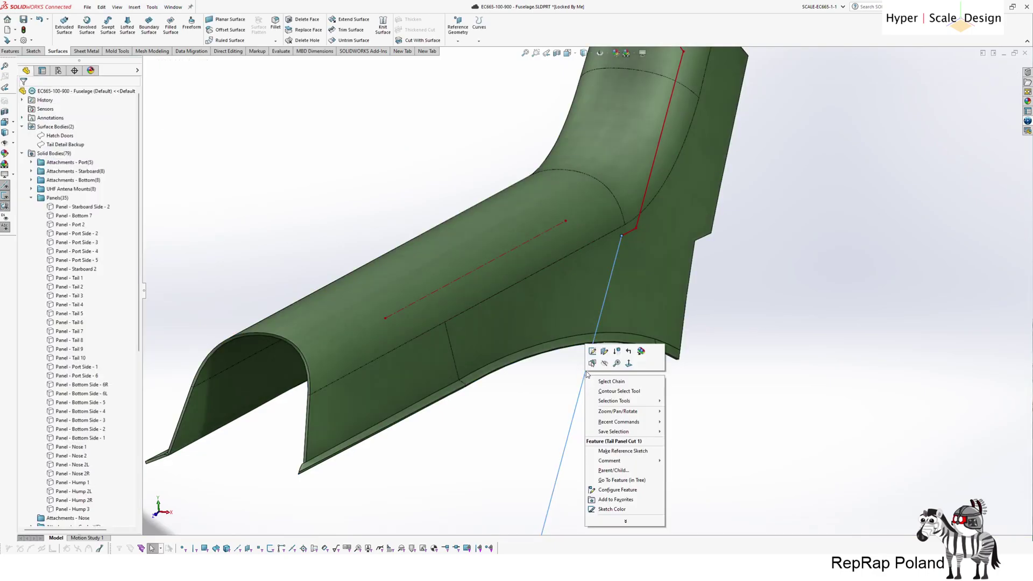
left_click(605, 364)
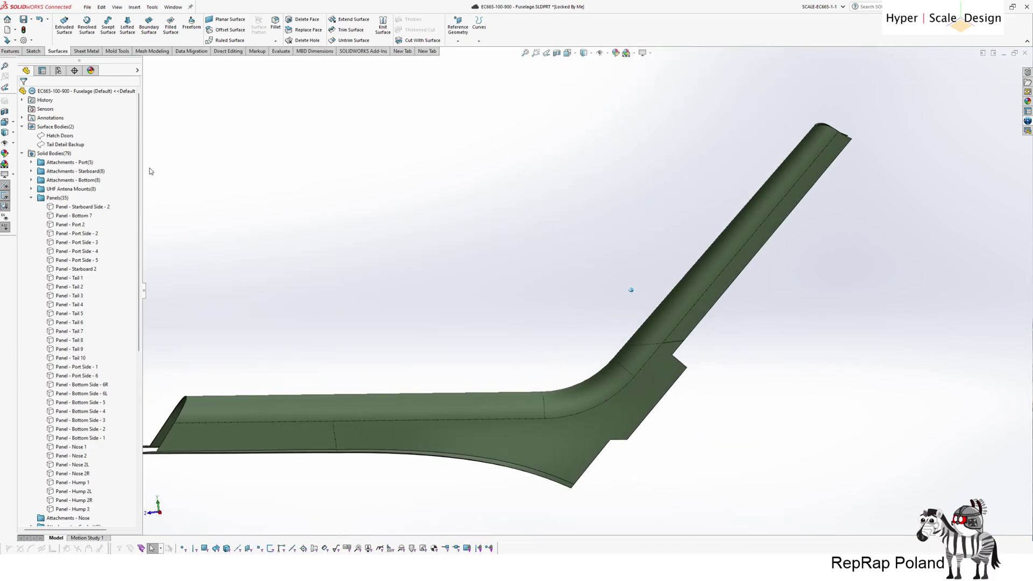
scroll(84, 486, "down", 2)
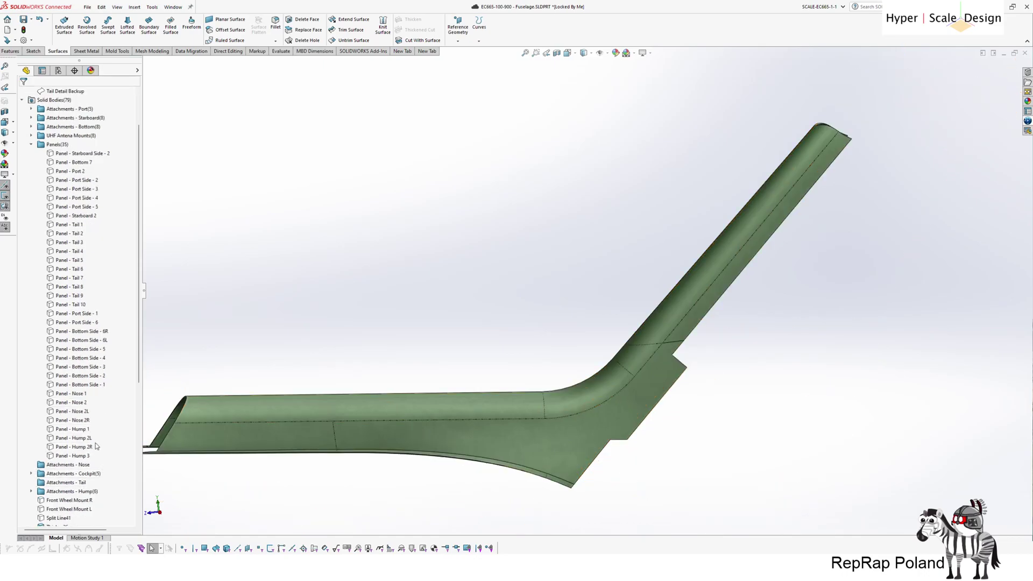
scroll(97, 446, "down", 3)
right_click(63, 438)
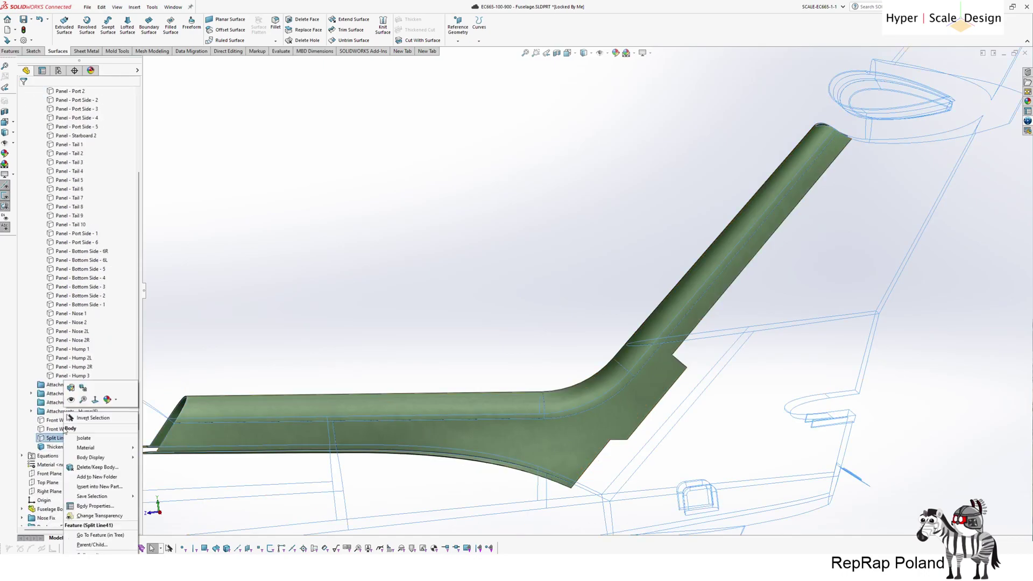
left_click(71, 401)
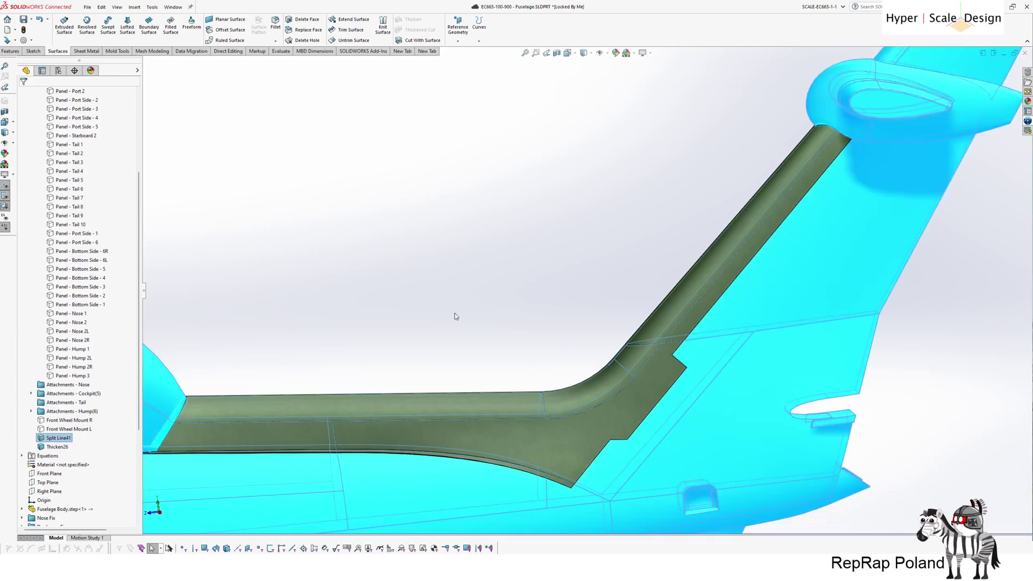
left_click(454, 316)
Try to offset the thickened panel's two upper end faces by 10 mm with Move Face, using the flipped direction
scroll(457, 302, "down", 5)
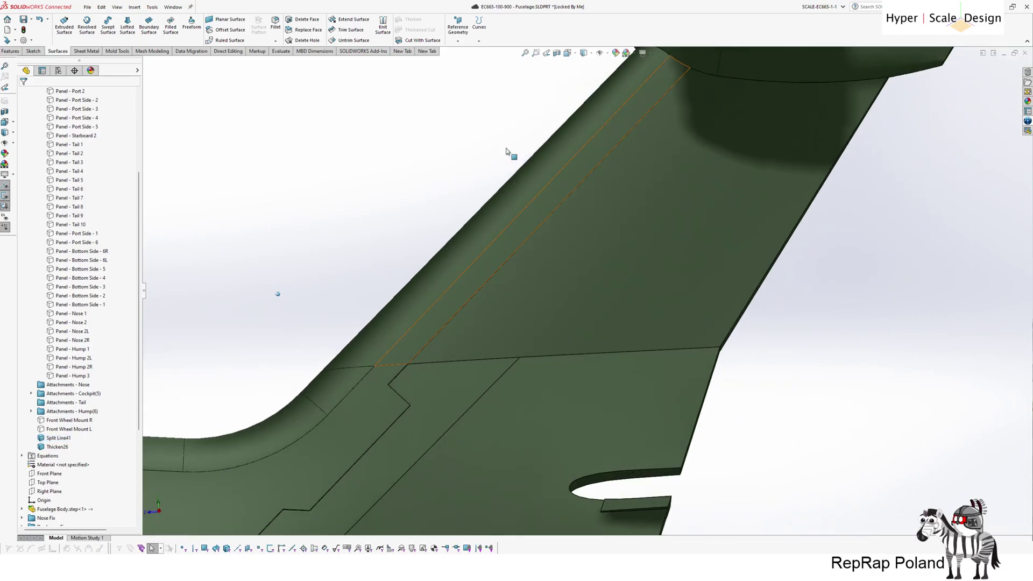
middle_click_drag(506, 150, 342, 230)
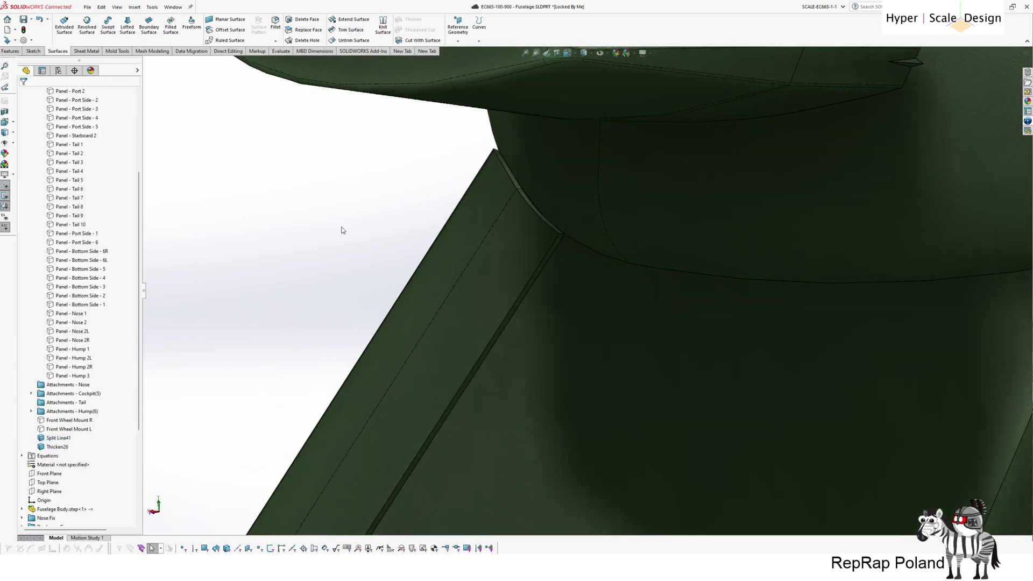
scroll(427, 185, "down", 2)
middle_click_drag(561, 176, 548, 209)
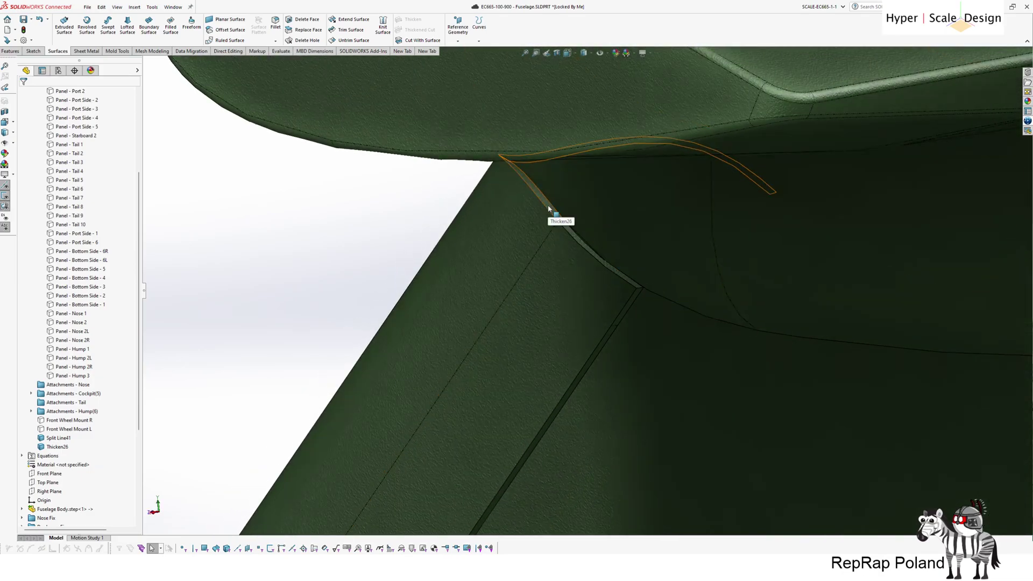
left_click(550, 210)
right_click(587, 249)
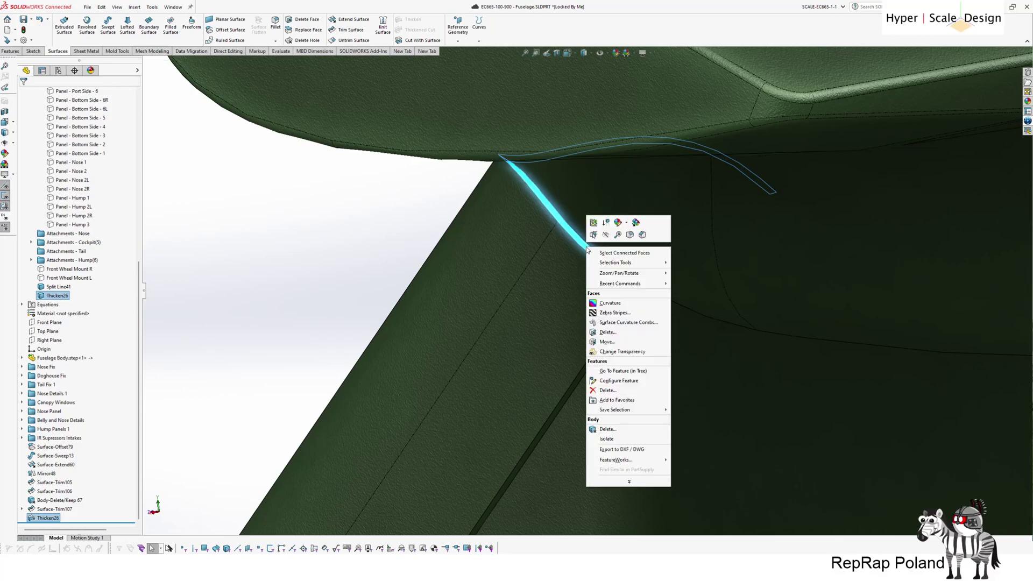
left_click(609, 342)
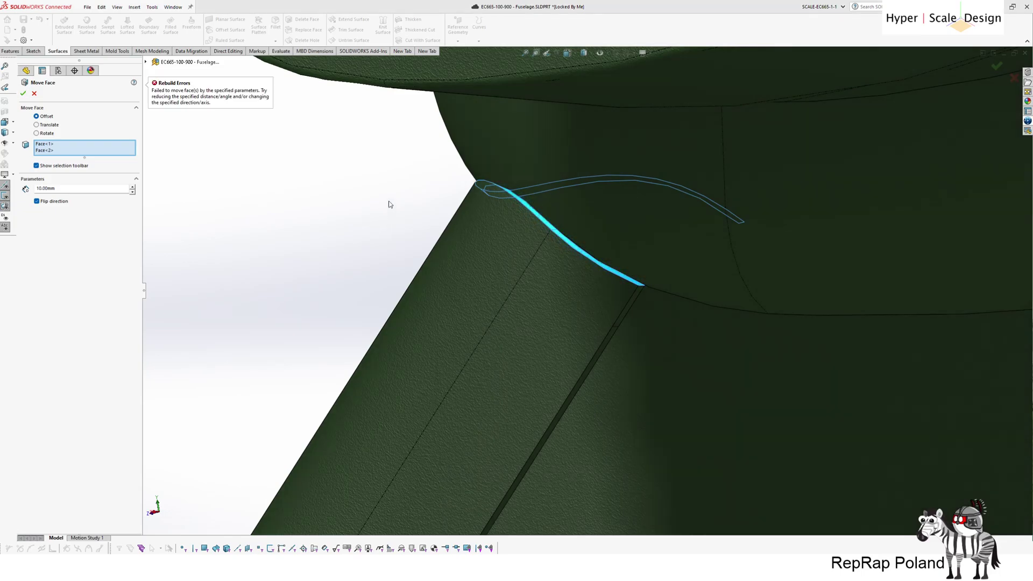
key("Escape")
Roll the model history back to just before the tail panel's thicken feature and hide the Split Line41 fuselage body
scroll(355, 215, "up", 5)
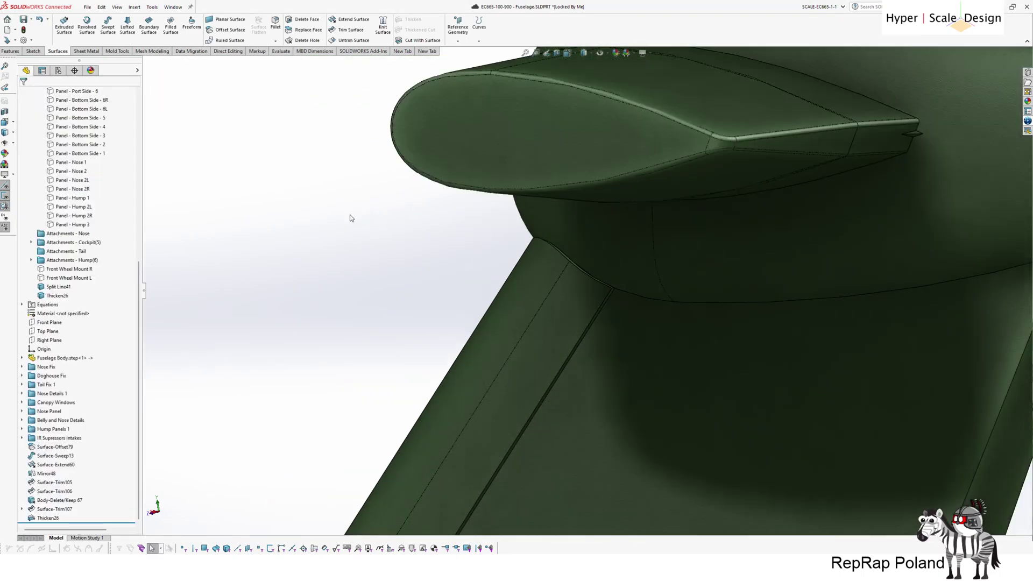
middle_click_drag(667, 161, 392, 306)
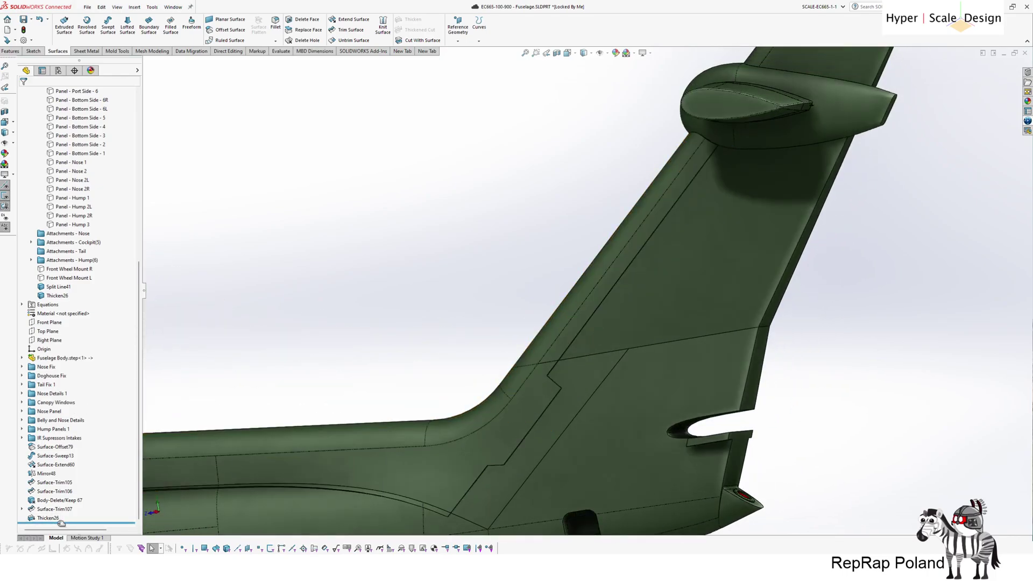
left_click_drag(59, 522, 66, 514)
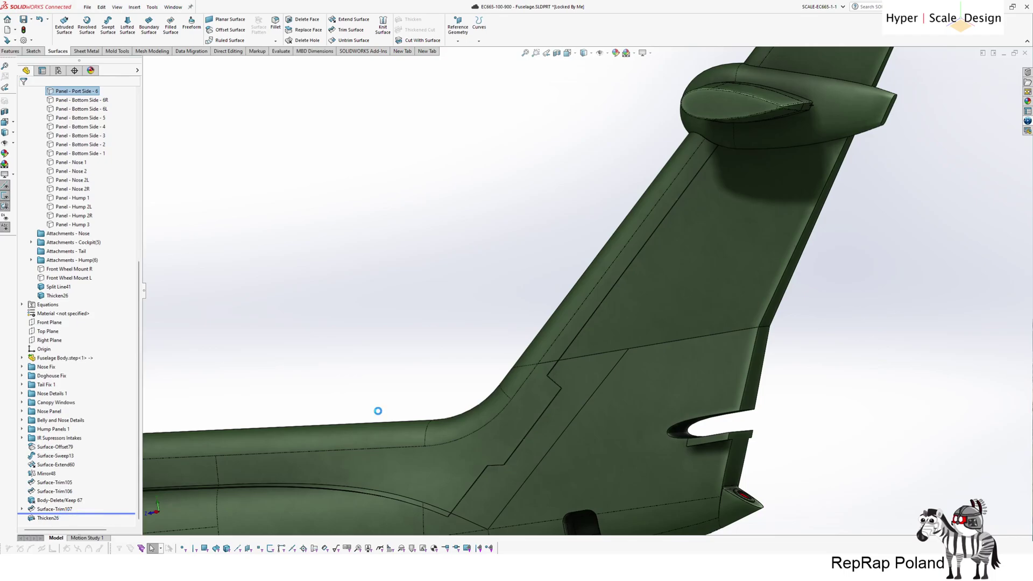
right_click(648, 323)
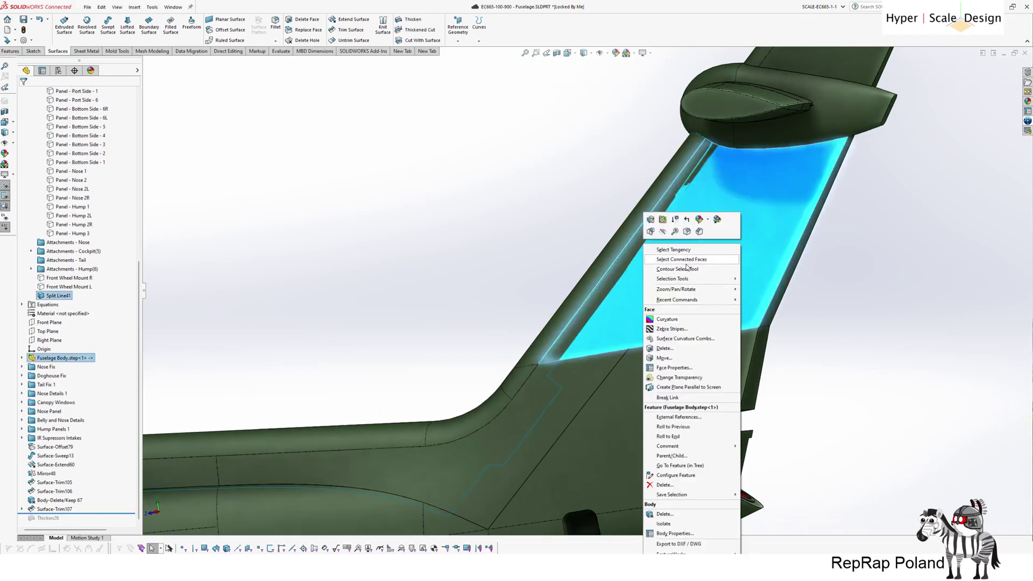
left_click(664, 232)
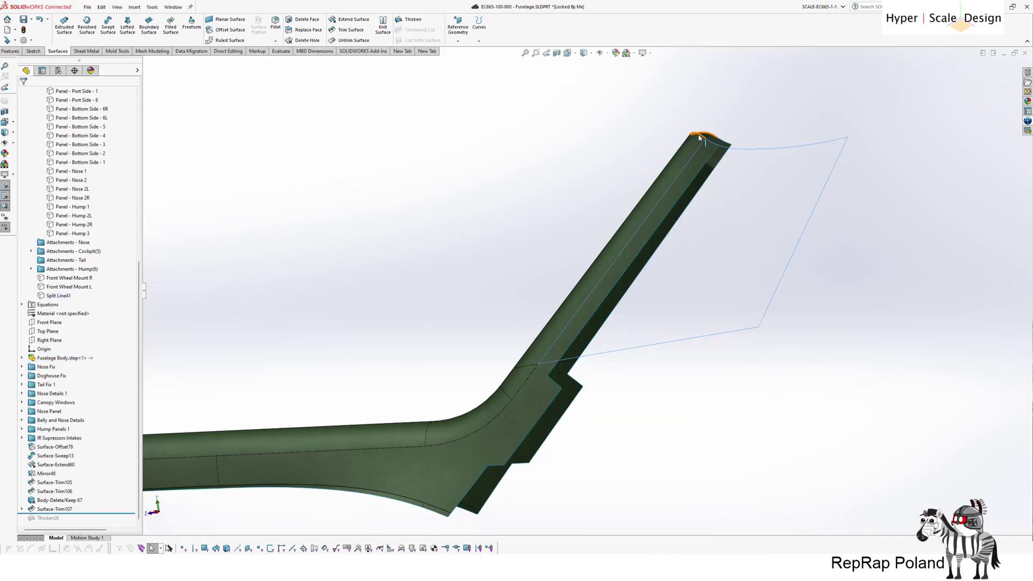
Extend the three upper end edges of the tail surface by 25 mm as the same surface, and roll the history forward past the thicken
middle_click_drag(643, 101, 522, 227)
scroll(479, 263, "down", 4)
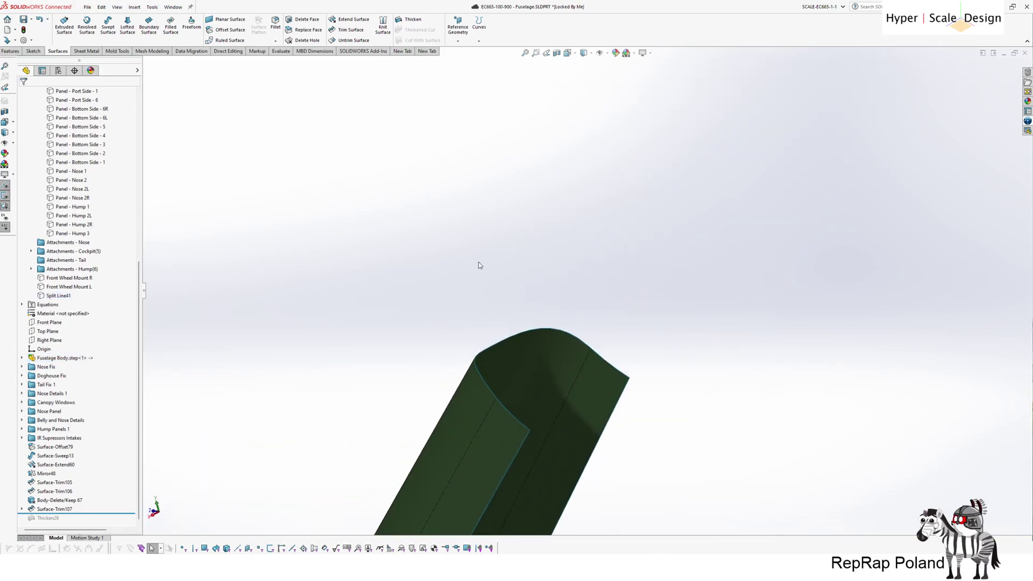
left_click(359, 23)
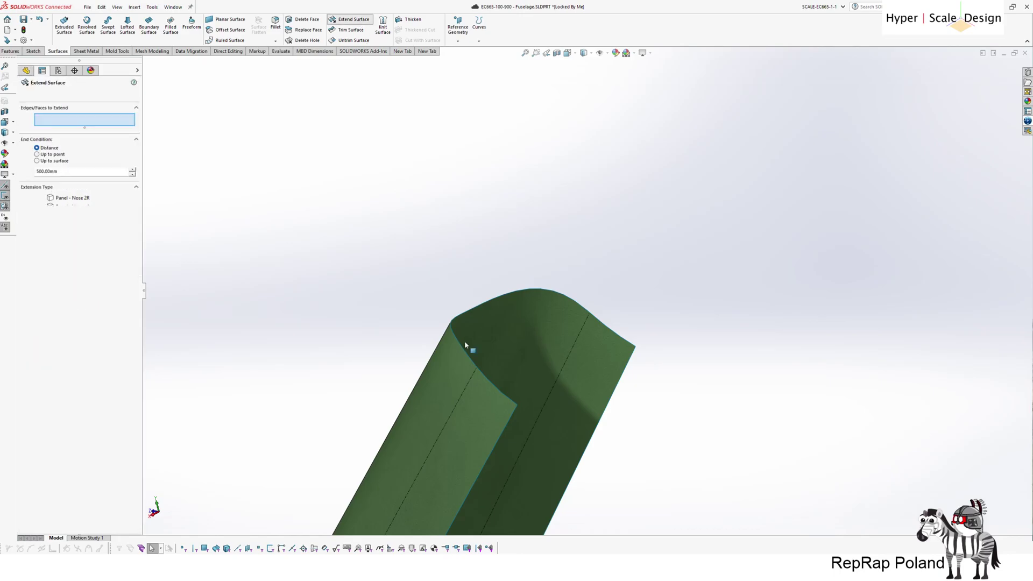
left_click(485, 380)
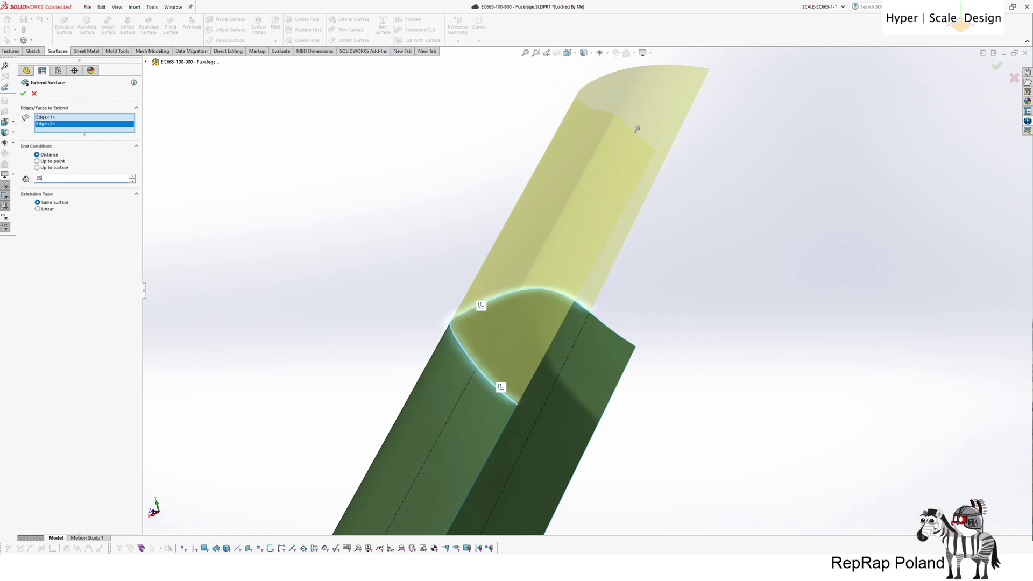
key("Return")
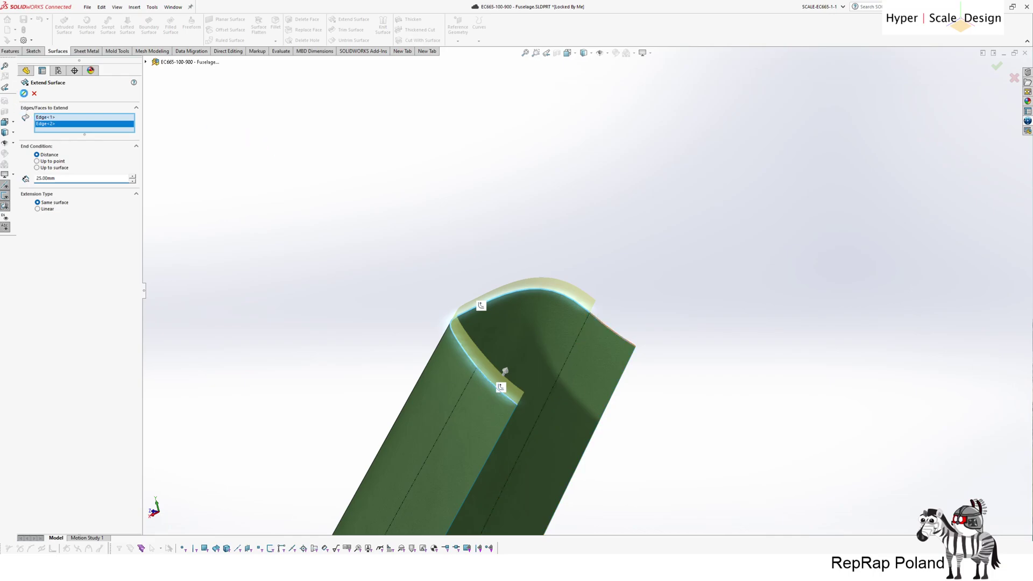
left_click(621, 316)
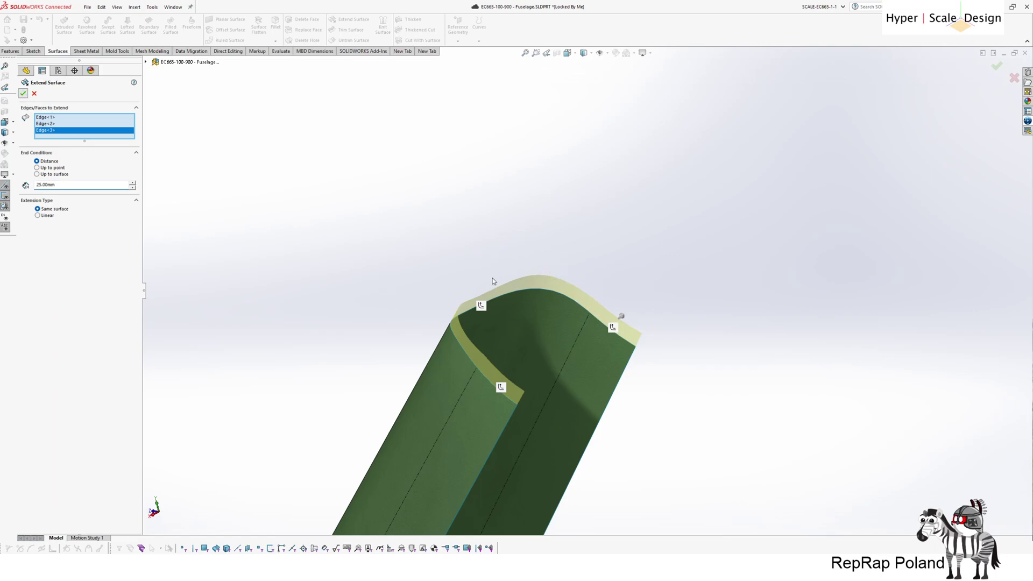
key("Return")
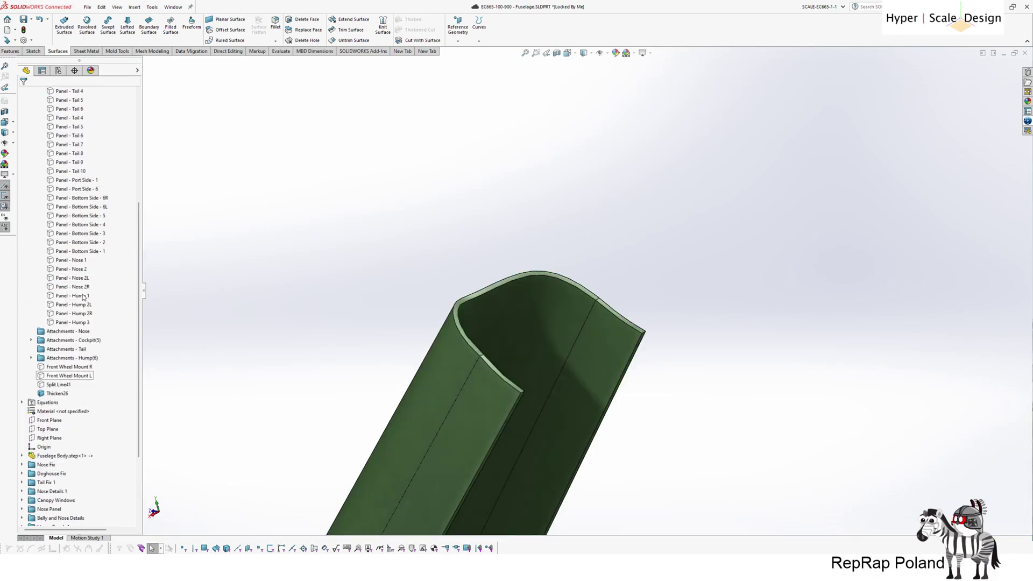
Show the Split Line41 fuselage body again alongside the thickened tail panel
scroll(83, 297, "up", 1)
right_click(47, 411)
left_click(54, 400)
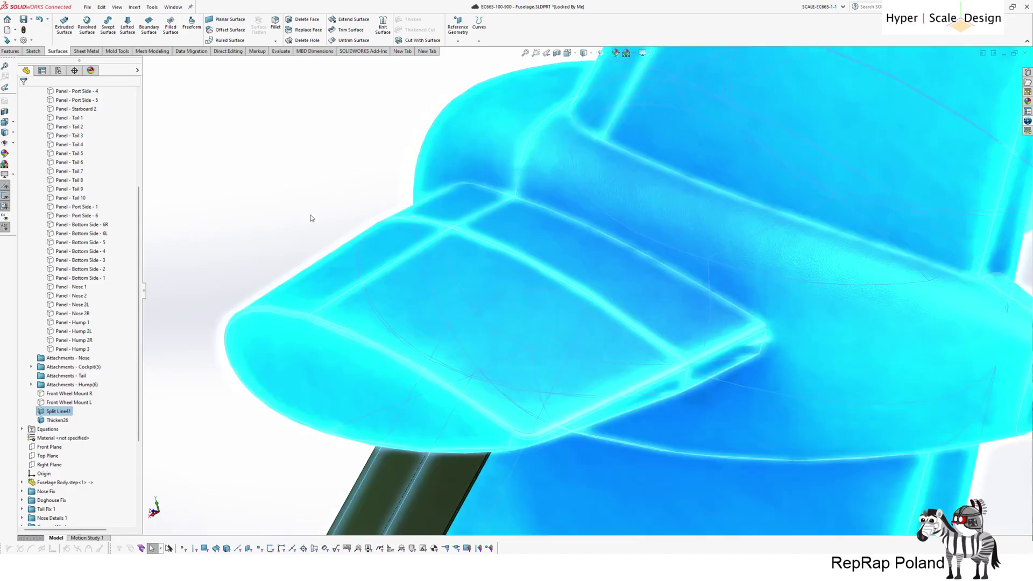
key("Escape")
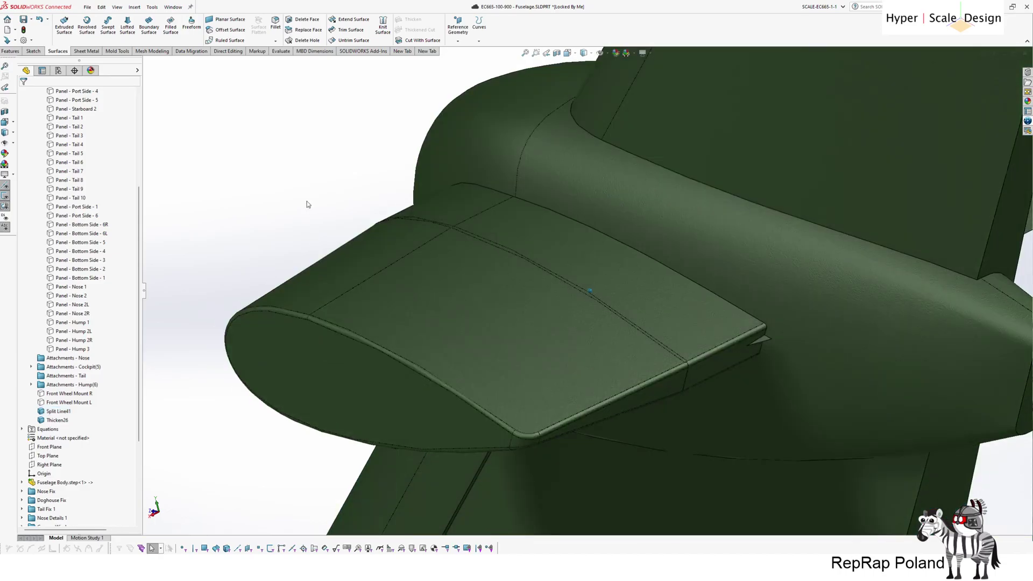
Examine how the extended tail panel meets the stabilizer fairing, the fin and the rear fuselage
scroll(308, 204, "down", 5)
middle_click_drag(308, 204, 327, 341)
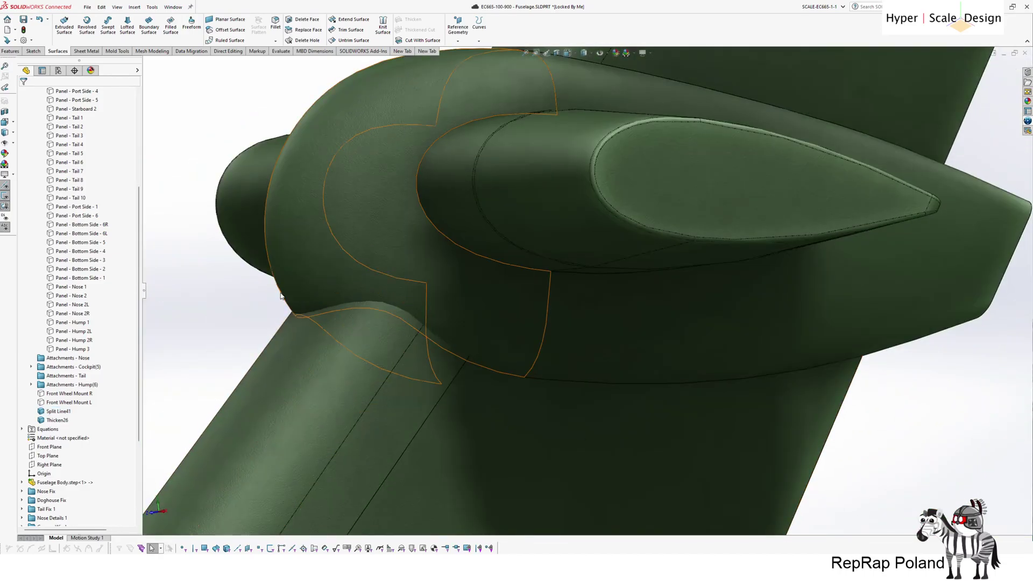
scroll(479, 347, "up", 5)
scroll(521, 248, "down", 4)
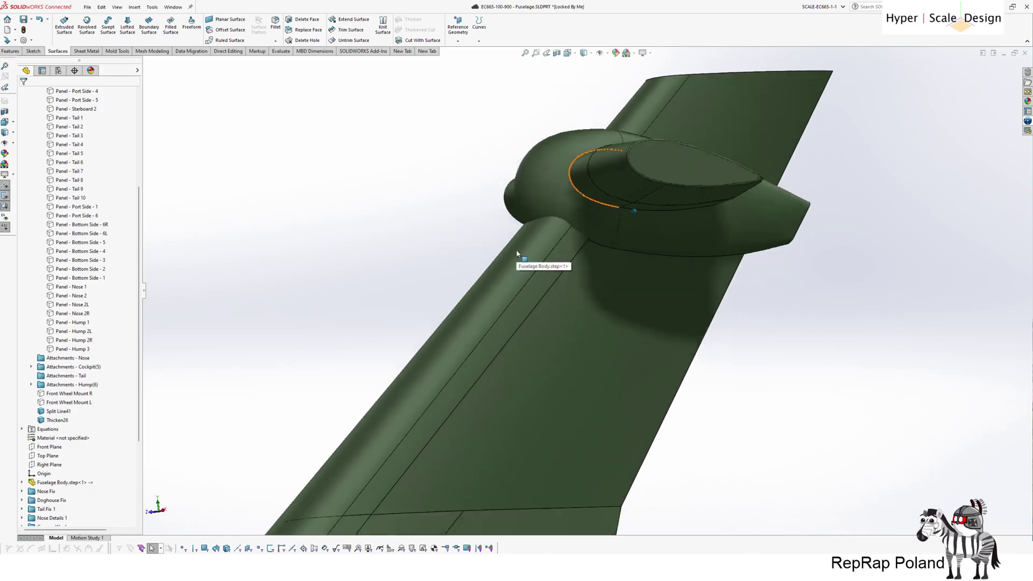
scroll(463, 267, "up", 3)
key("Left")
key("Left")
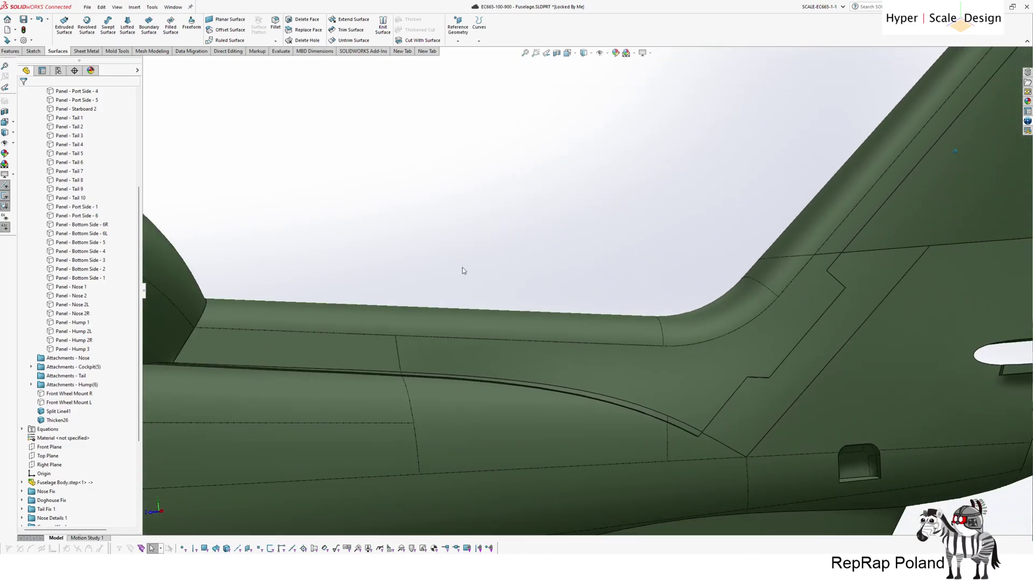
Start a 15 mm symmetric fillet on the tail panel, selecting the lower tip and two lower notch corner edges on one side
key("Left")
scroll(605, 371, "down", 2)
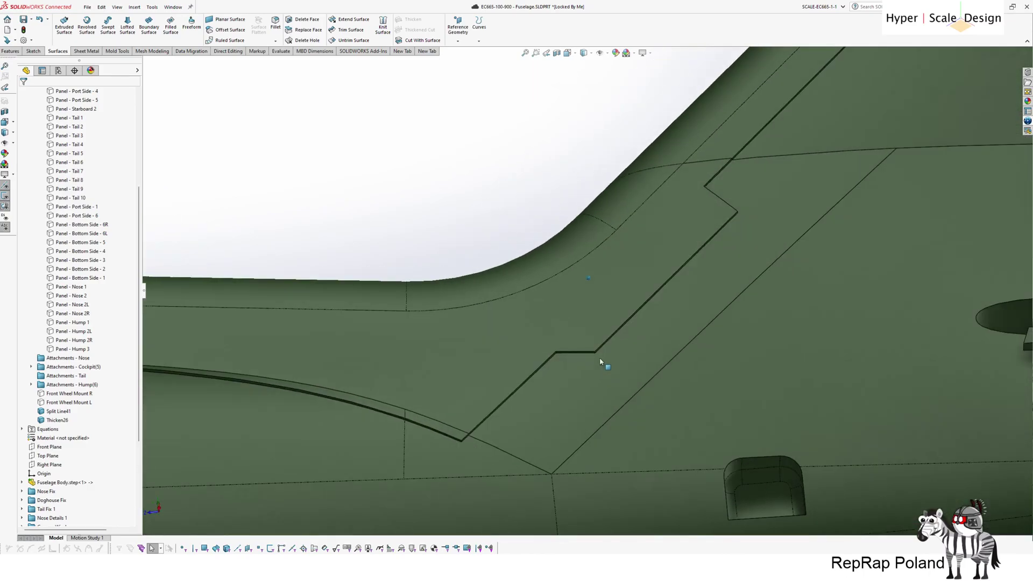
scroll(582, 351, "down", 3)
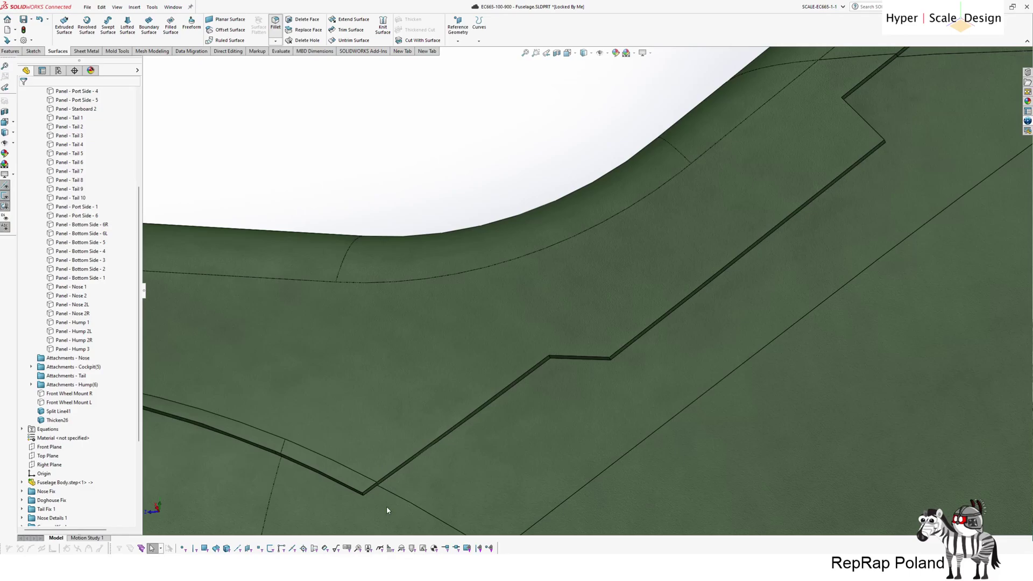
scroll(364, 492, "down", 3)
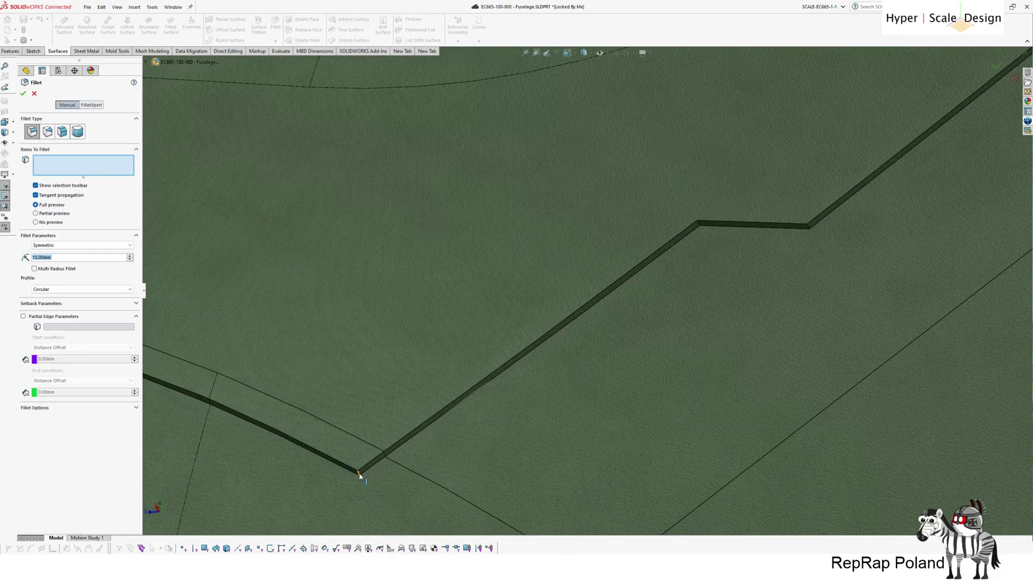
left_click(809, 227)
scroll(810, 252, "up", 7)
scroll(812, 256, "down", 4)
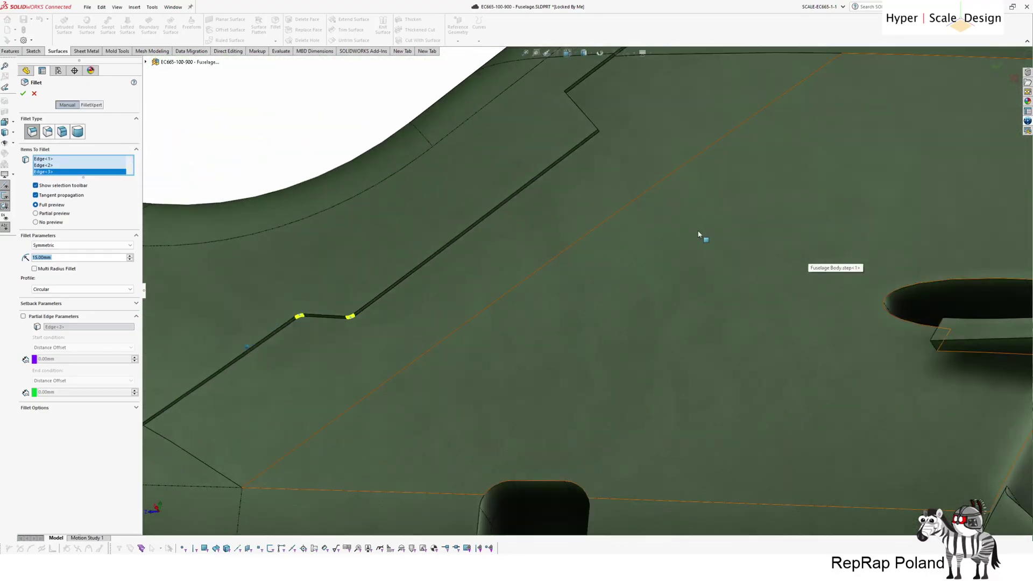
Add the two upper notch corner edges on the same side of the tail panel to the 15 mm fillet
scroll(579, 201, "down", 5)
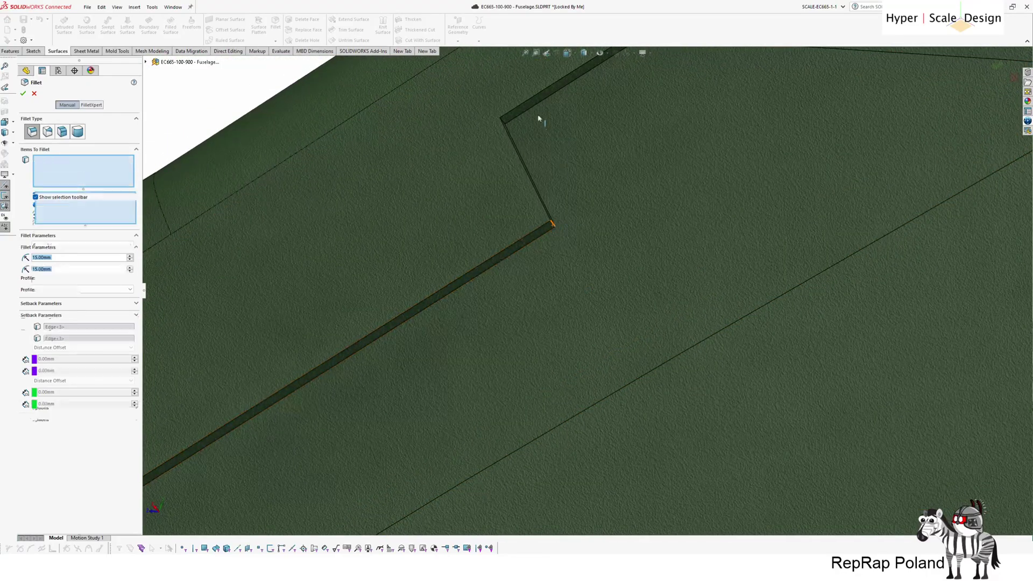
middle_click_drag(512, 125, 491, 97)
scroll(492, 94, "down", 2)
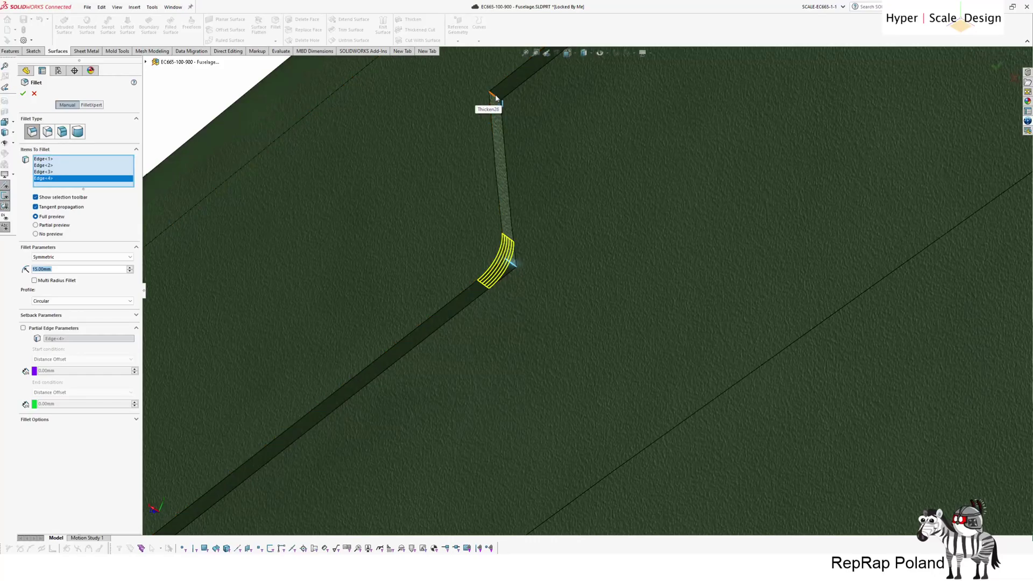
left_click(495, 96)
scroll(559, 180, "up", 8)
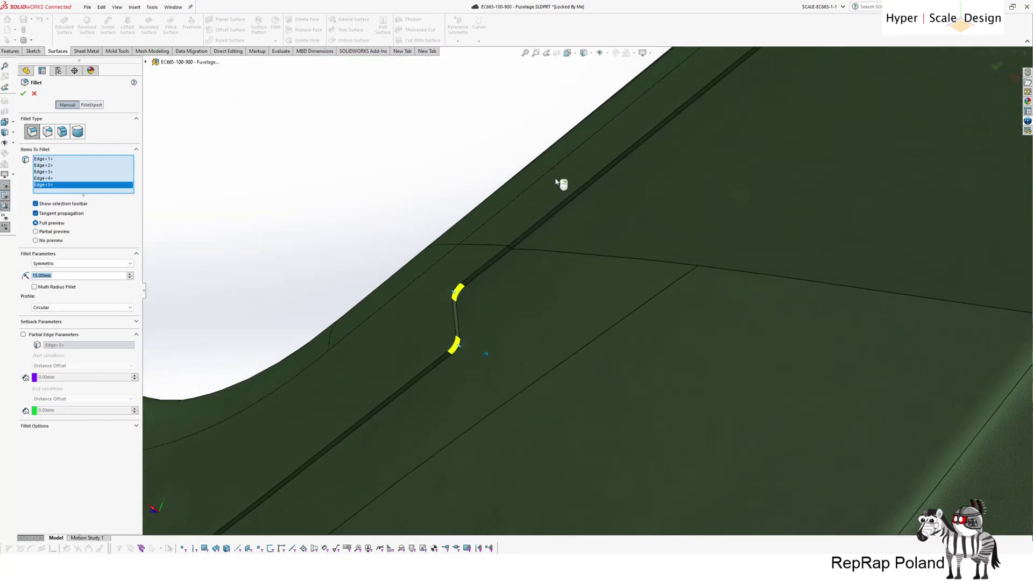
Add the two upper notch corner edges on the opposite side of the tail panel to the fillet
scroll(667, 180, "up", 3)
scroll(696, 174, "down", 2)
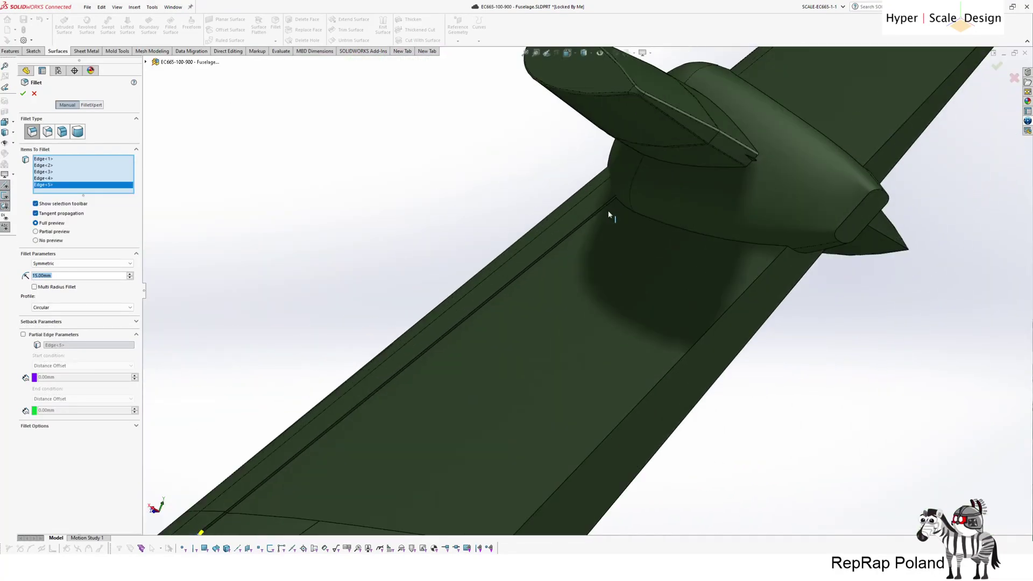
scroll(608, 214, "up", 3)
middle_click_drag(552, 273, 466, 454)
scroll(466, 454, "down", 7)
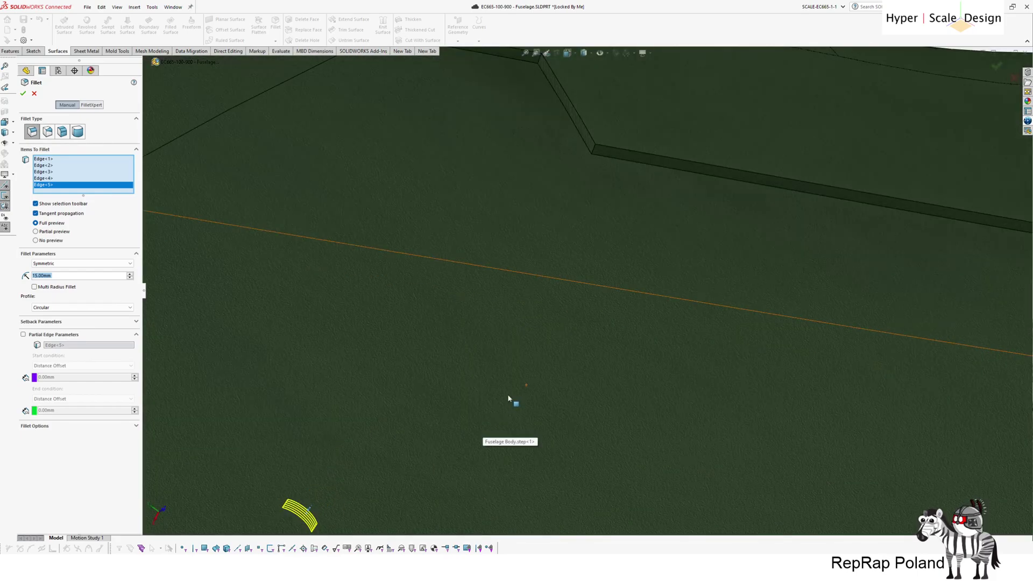
scroll(579, 280, "up", 2)
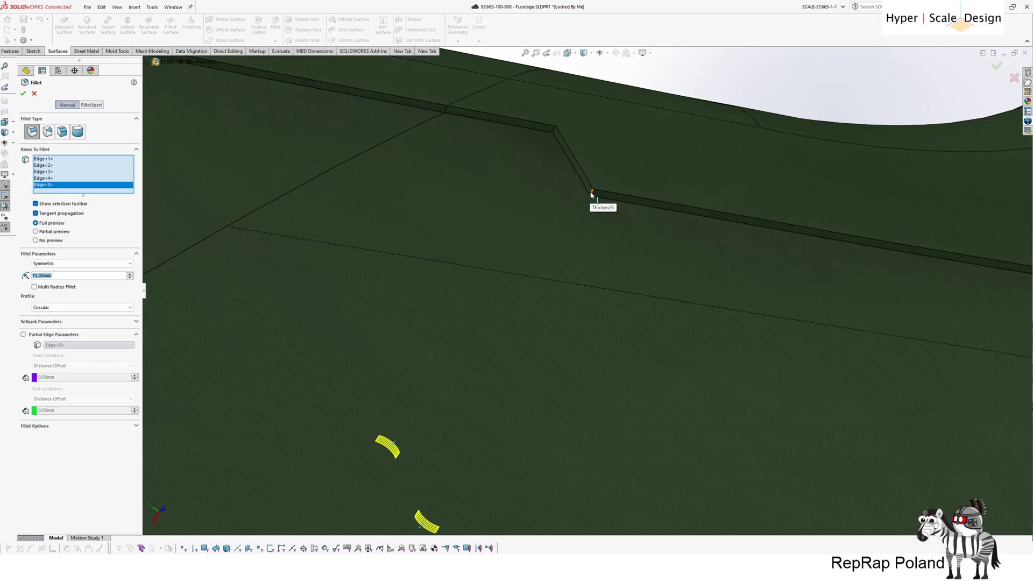
left_click(560, 157)
left_click(557, 130)
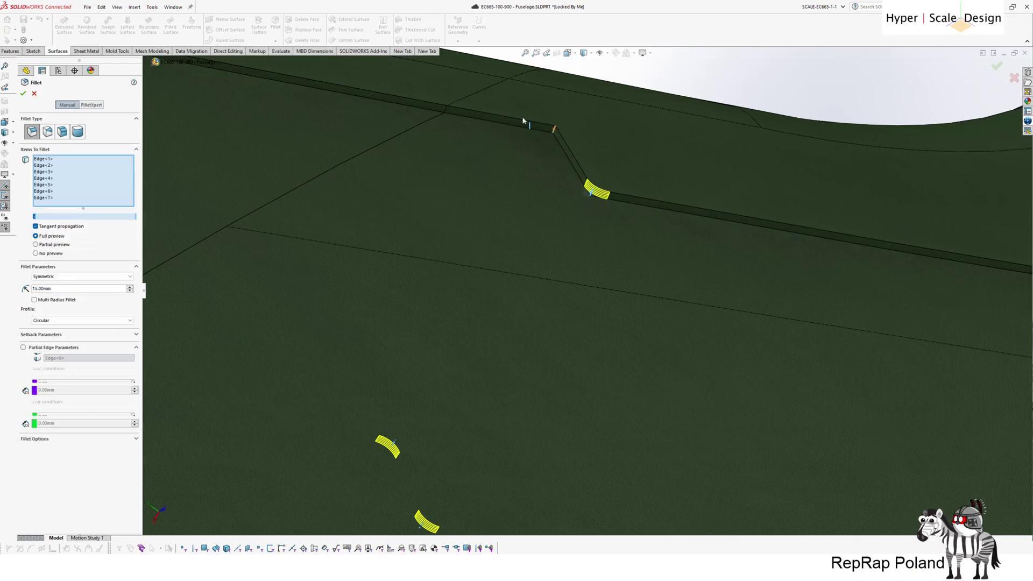
Add the opposite side's two lower notch corners and lower tip edge, and complete the 15 mm fillet
scroll(662, 232, "up", 3)
scroll(660, 231, "down", 8)
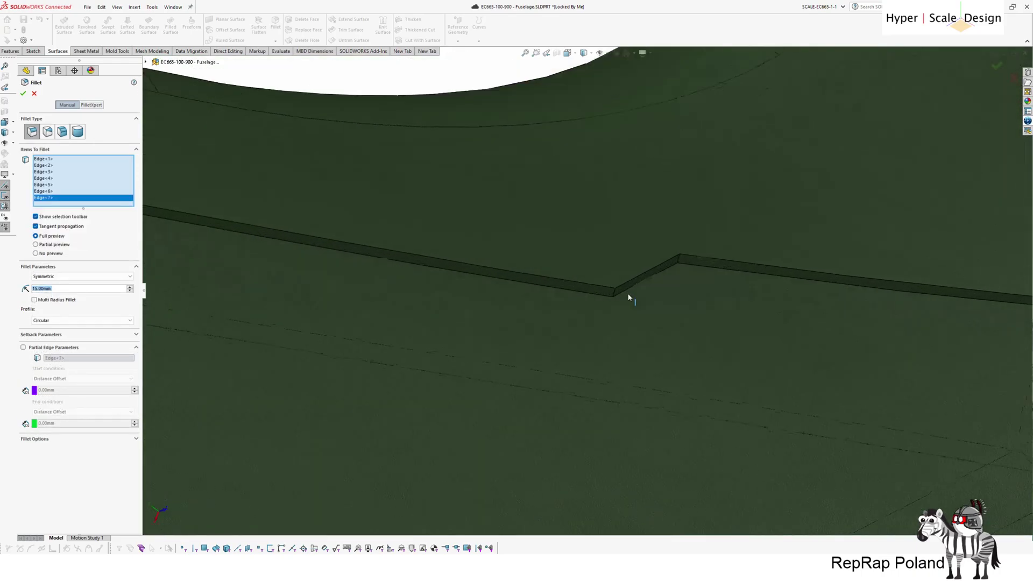
left_click(610, 293)
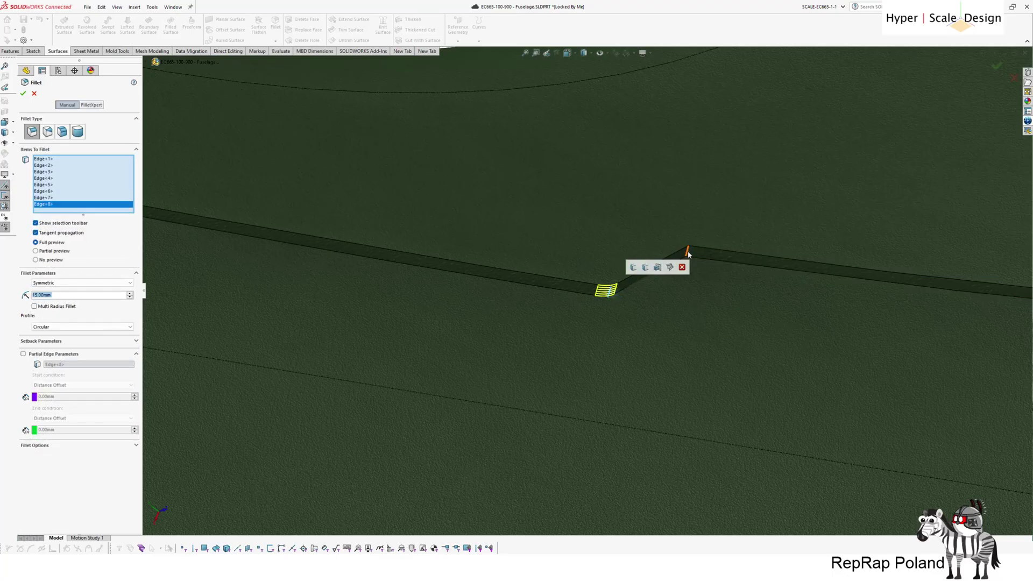
left_click(687, 249)
scroll(751, 342, "up", 4)
scroll(743, 325, "down", 3)
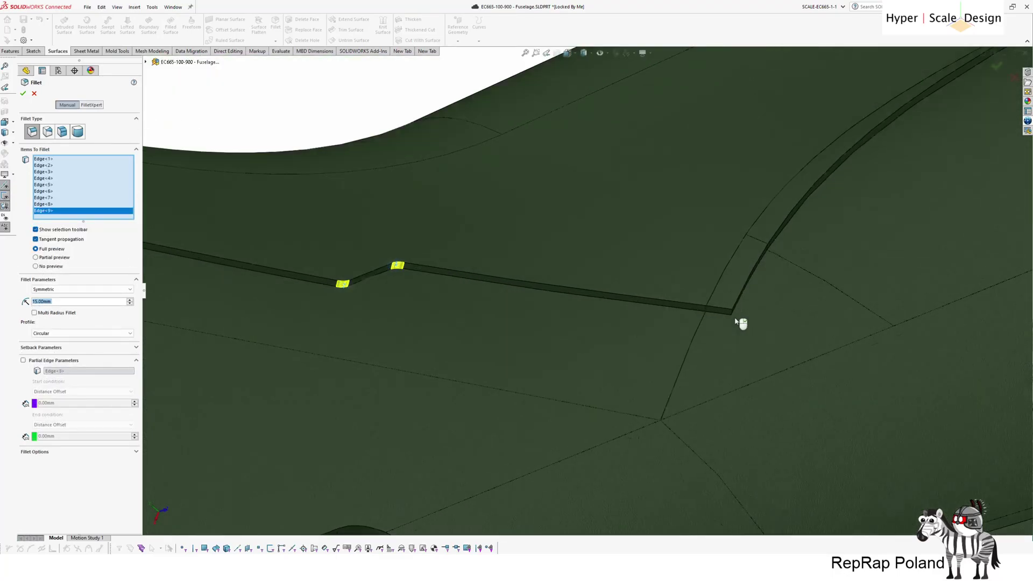
left_click(714, 308)
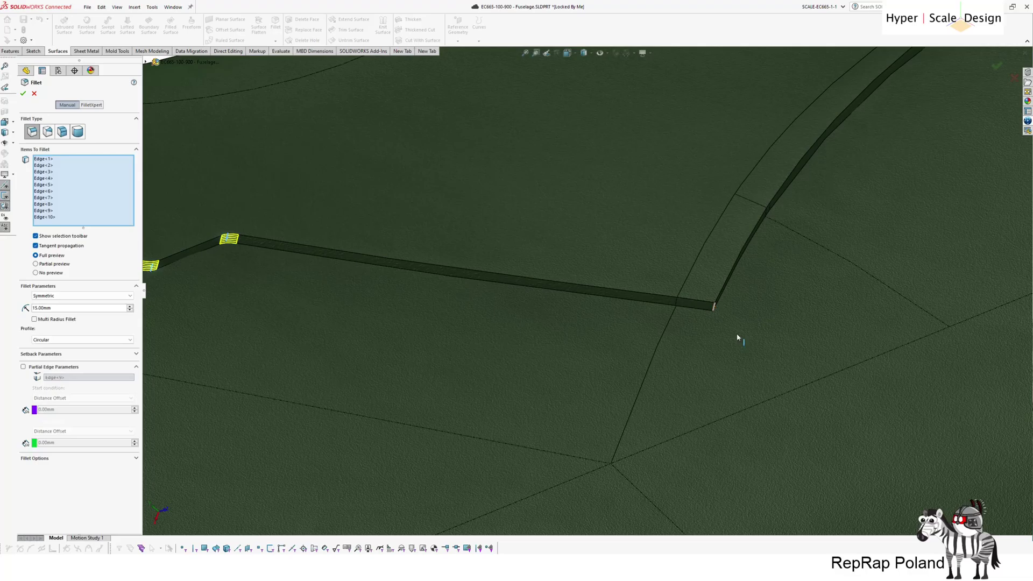
scroll(744, 351, "up", 6)
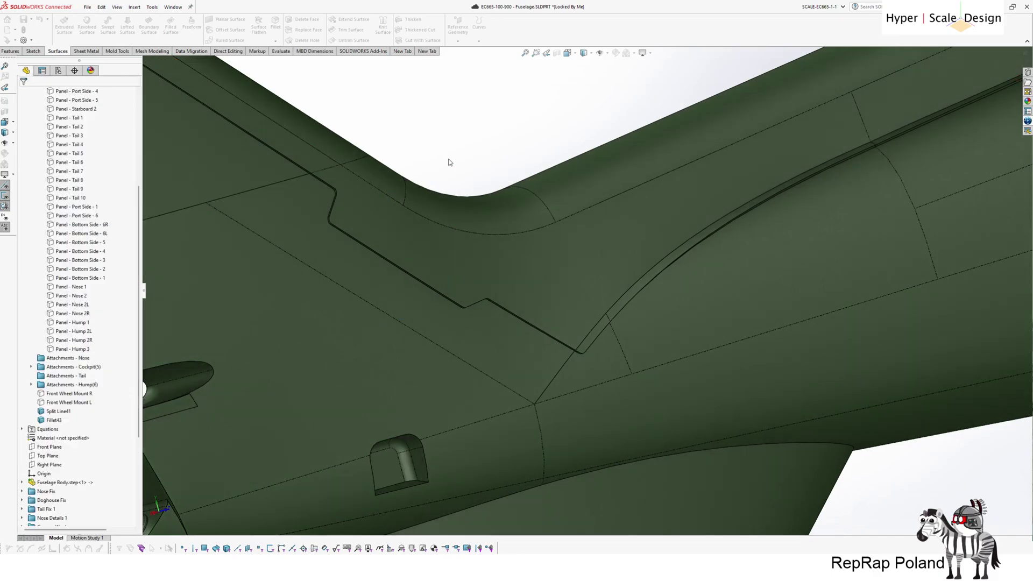
Open the reference photo tiger_uht_43_of_47.jpg in Photos and compare its tail panel lines and fittings with the model
scroll(450, 153, "down", 3)
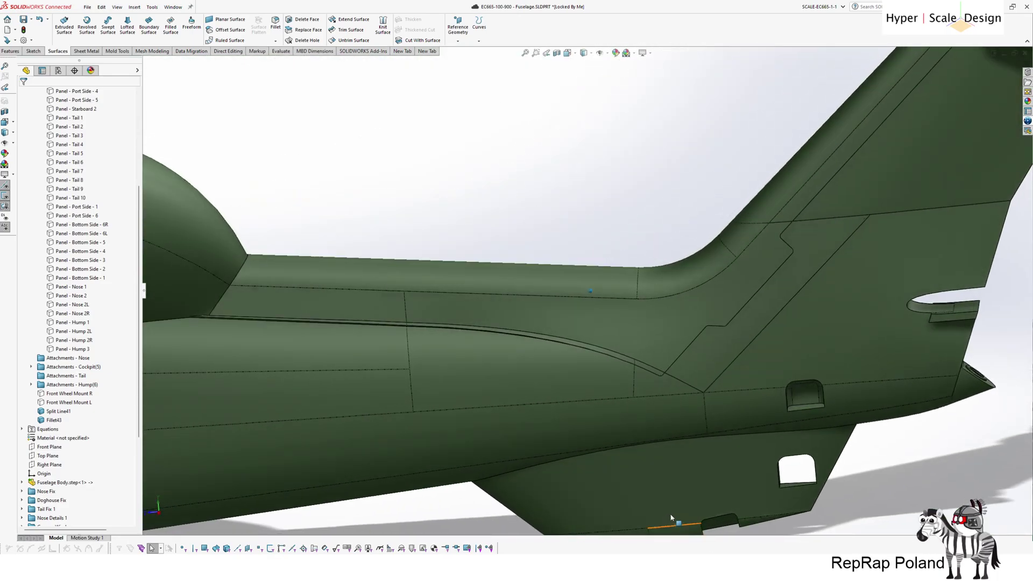
mouse_move(622, 567)
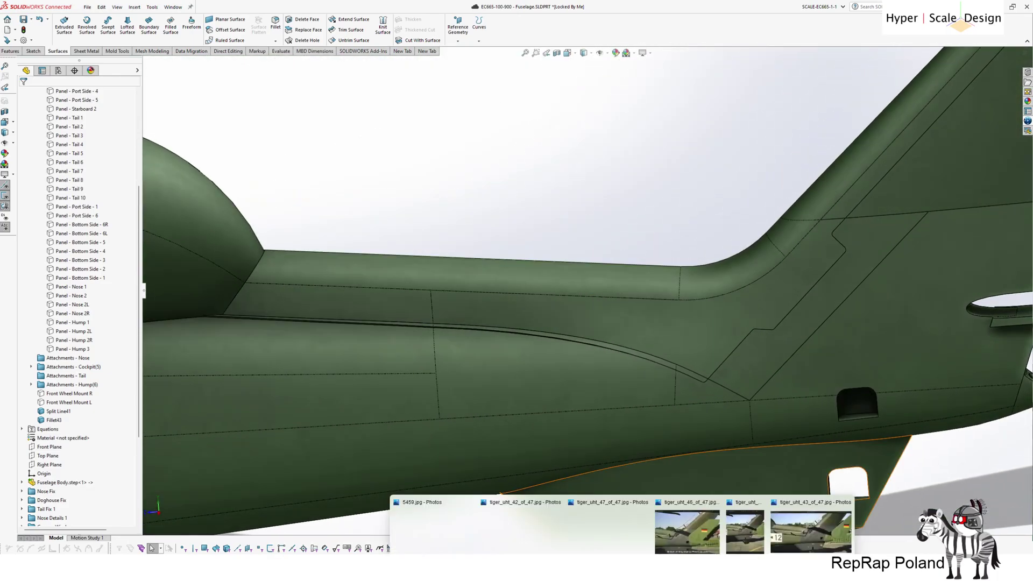
left_click(828, 538)
left_click_drag(880, 291, 481, 290)
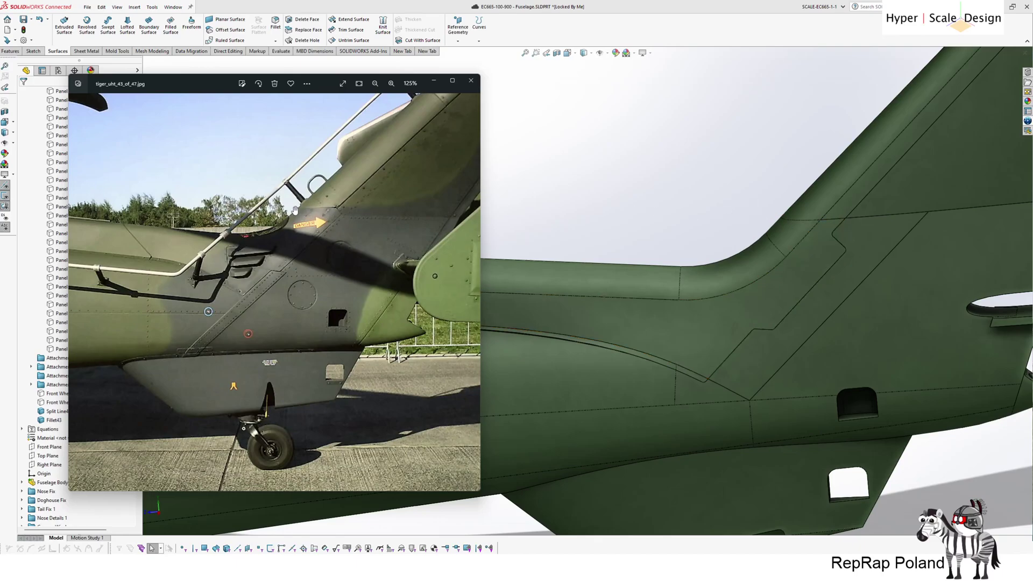
left_click_drag(310, 211, 343, 230)
left_click_drag(242, 256, 284, 266)
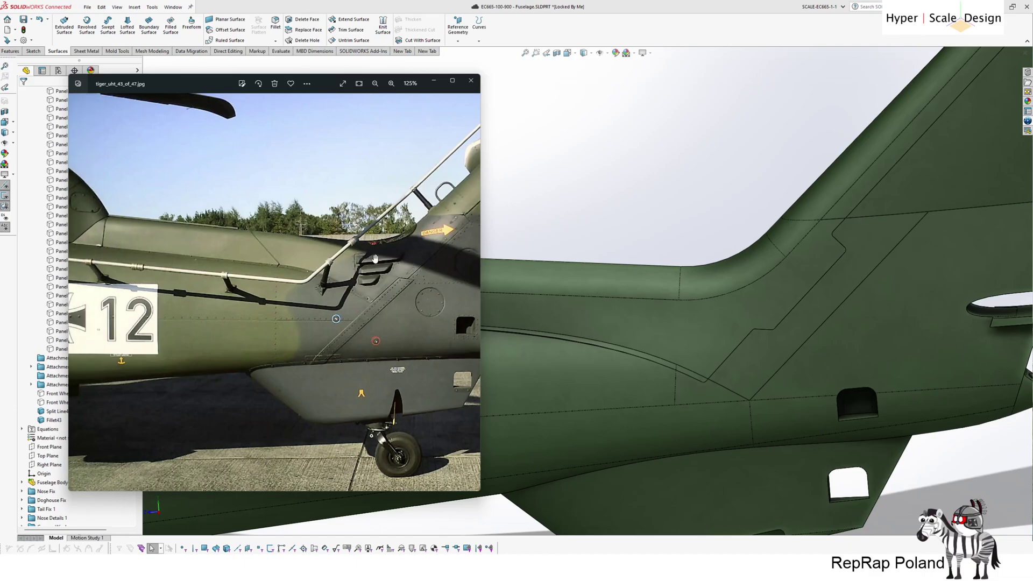
left_click_drag(295, 284, 188, 290)
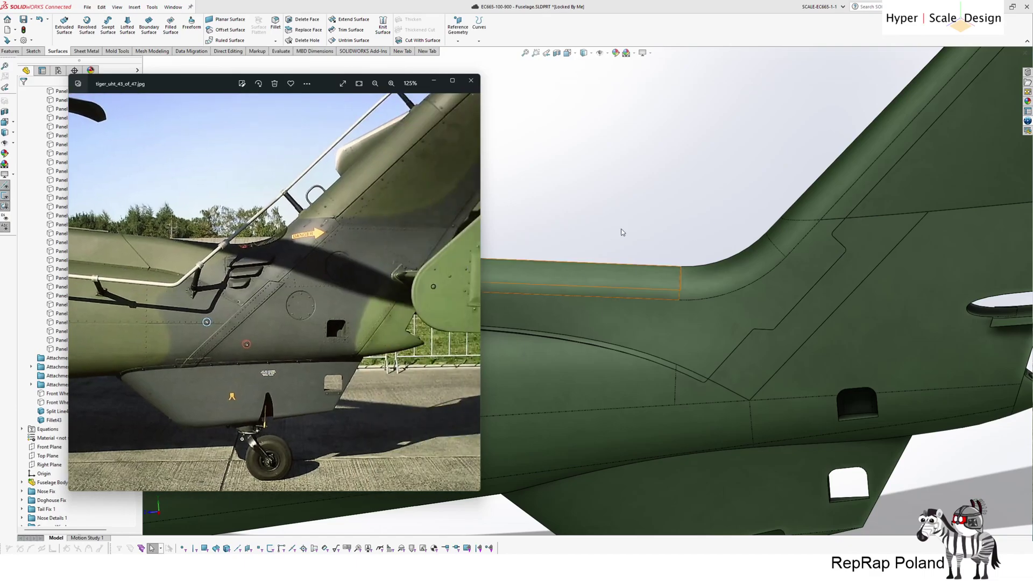
left_click(606, 206)
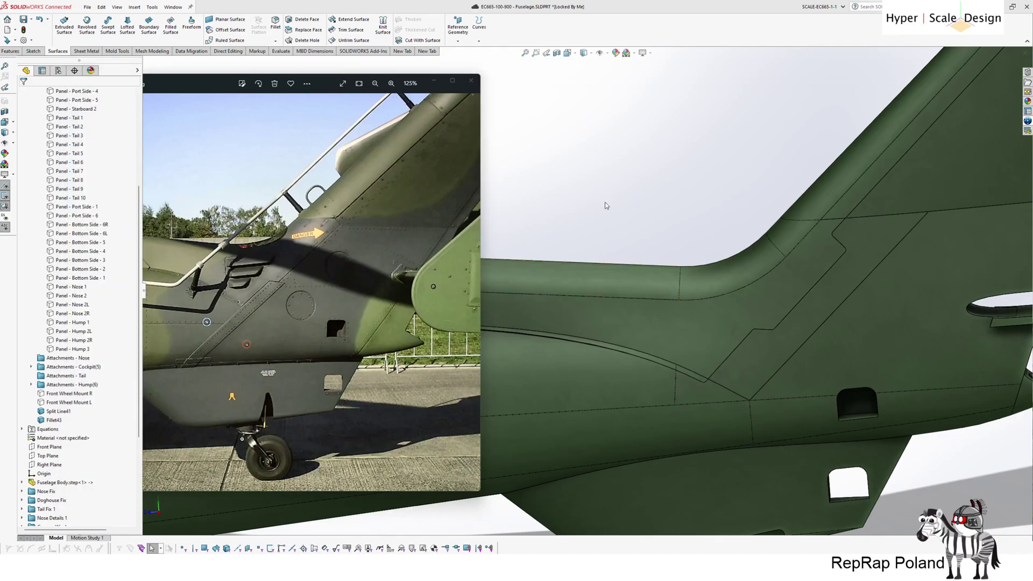
Examine the filleted tail panel along the tail boom and fin from an angle and from the side
scroll(607, 214, "down", 2)
middle_click_drag(581, 231, 409, 285)
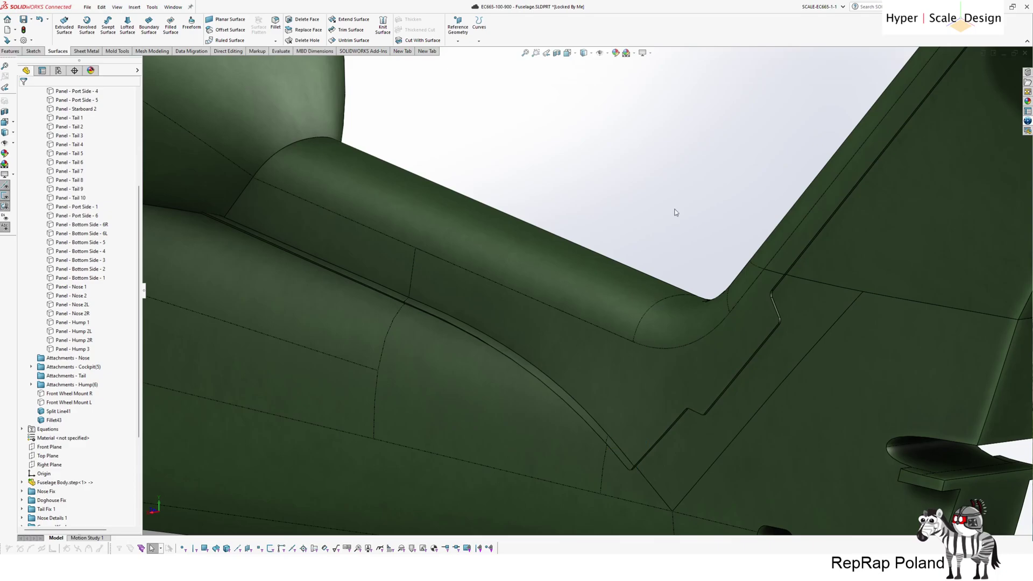
key("ctrl+shift+z")
key("ctrl+shift+z")
key("ctrl+shift+z")
key("ctrl+shift+z")
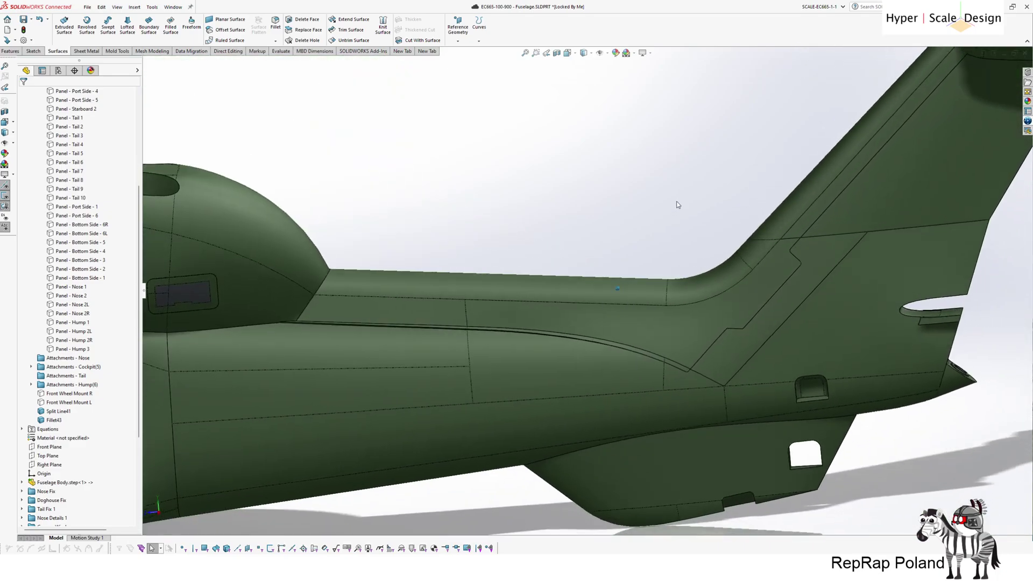
key("ctrl+shift+z")
key("ctrl+shift+z")
key("ctrl+shift+z")
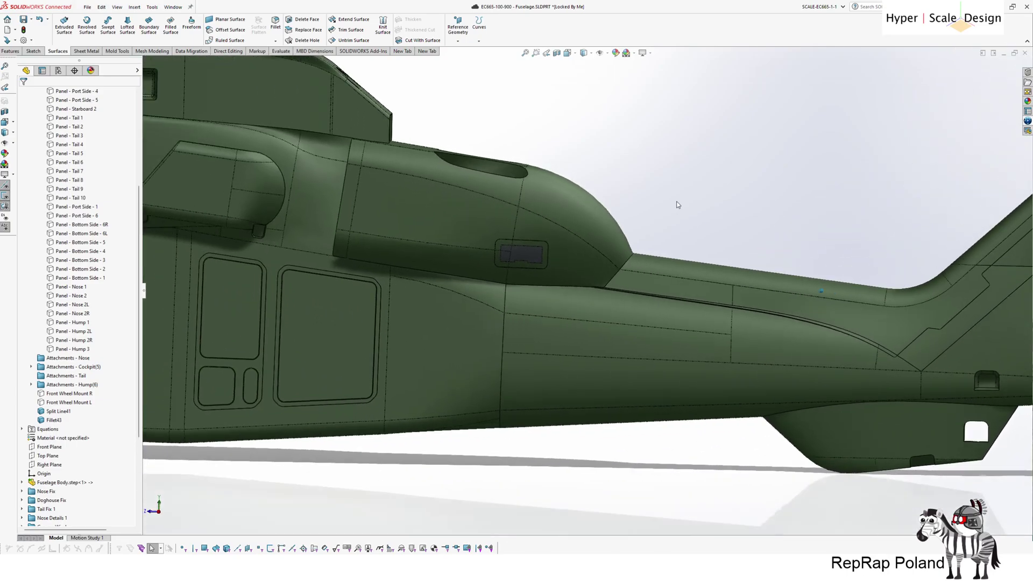
key("ctrl+shift+z")
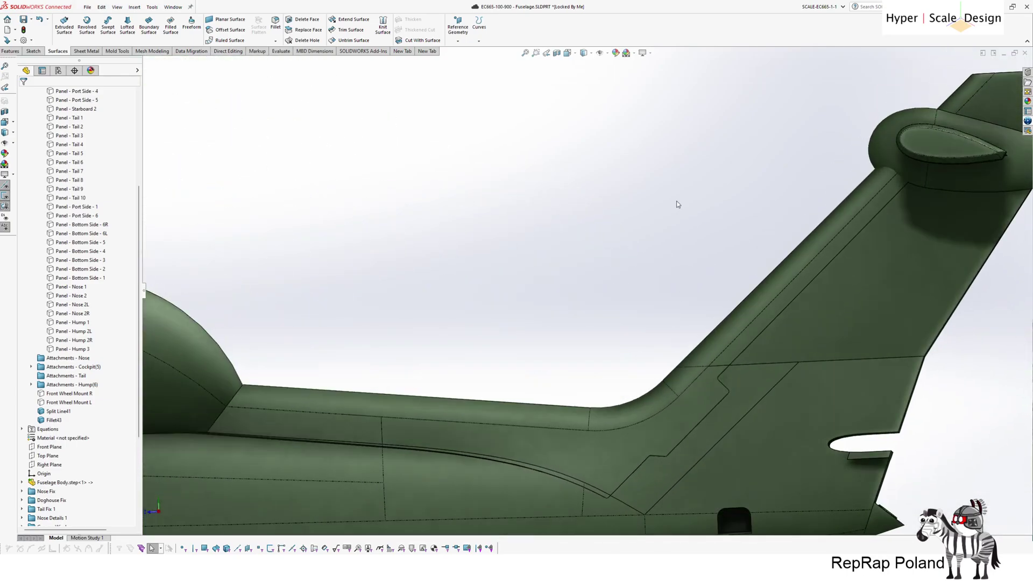